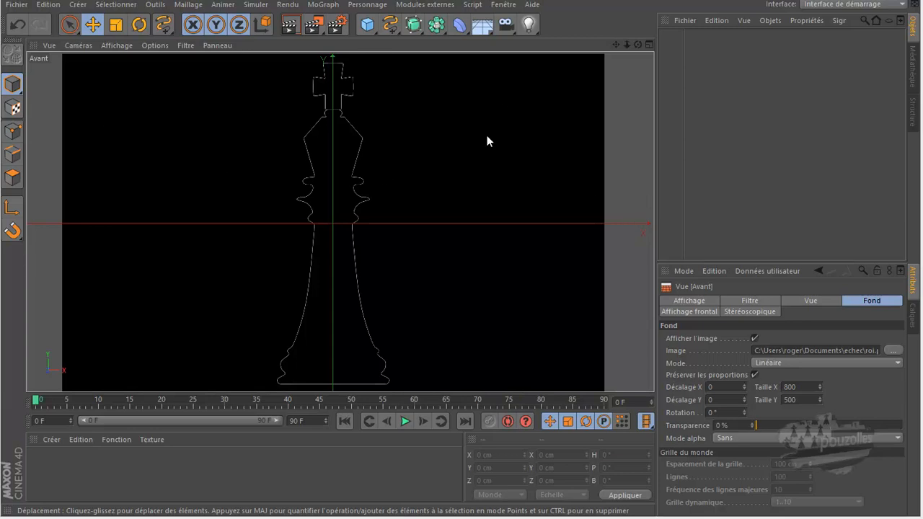
# Open the front view's background settings and set the king reference image's transparency to 52%.
pyautogui.click(149, 47)
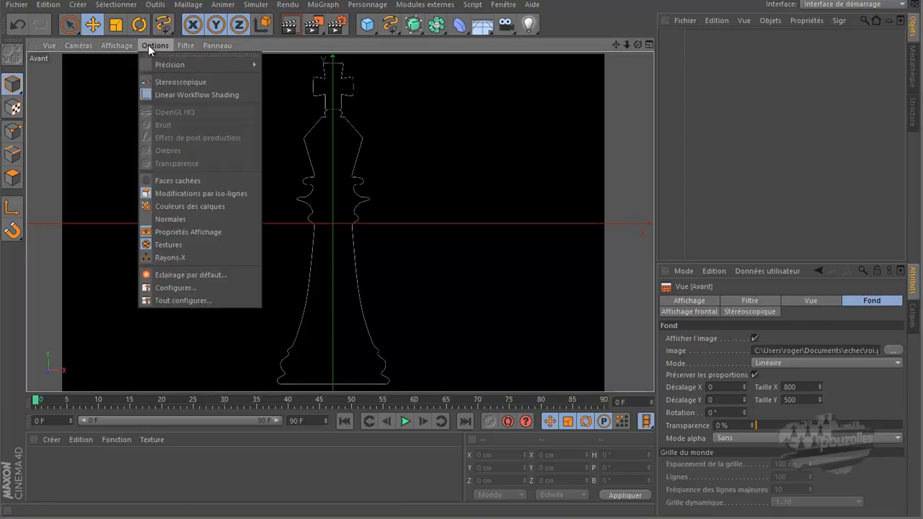
pyautogui.click(178, 287)
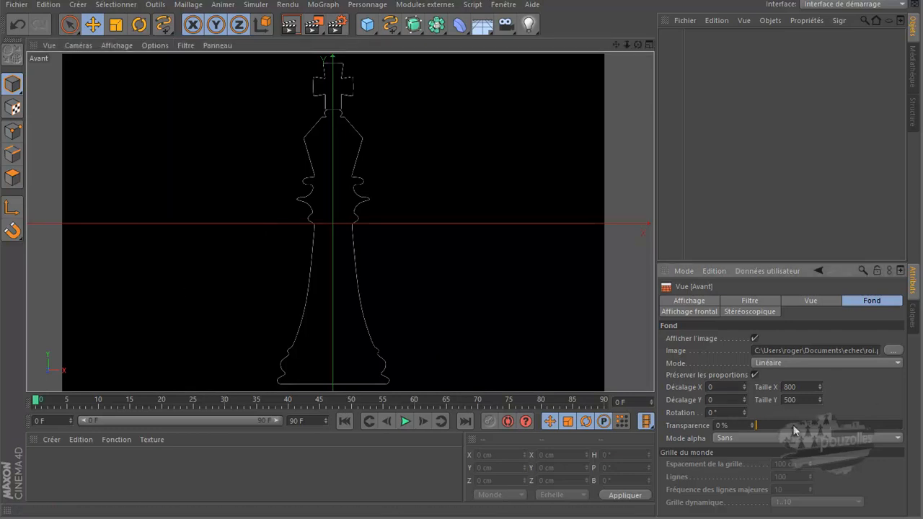
pyautogui.moveTo(758, 426); pyautogui.dragTo(833, 431)
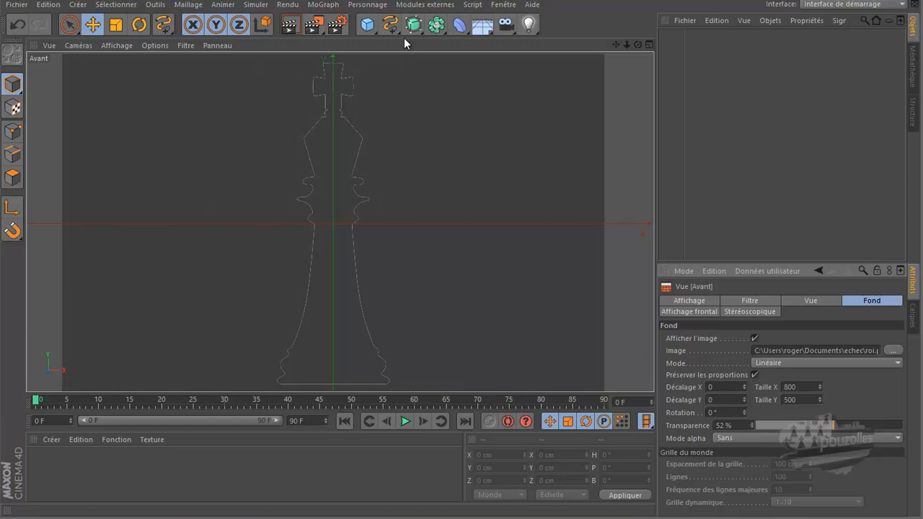
# Sketch two test curves with the freehand spline tool, one across the king and one along its base, and delete both.
pyautogui.click(390, 25)
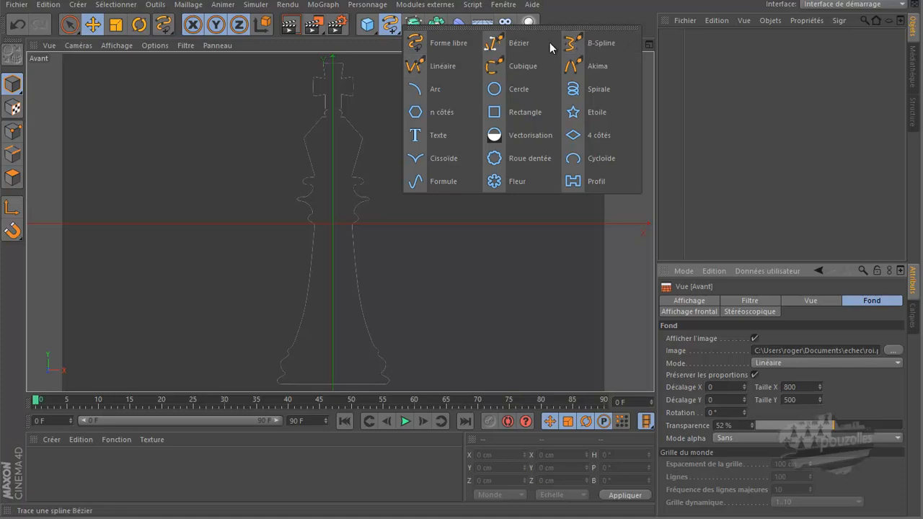
pyautogui.click(438, 44)
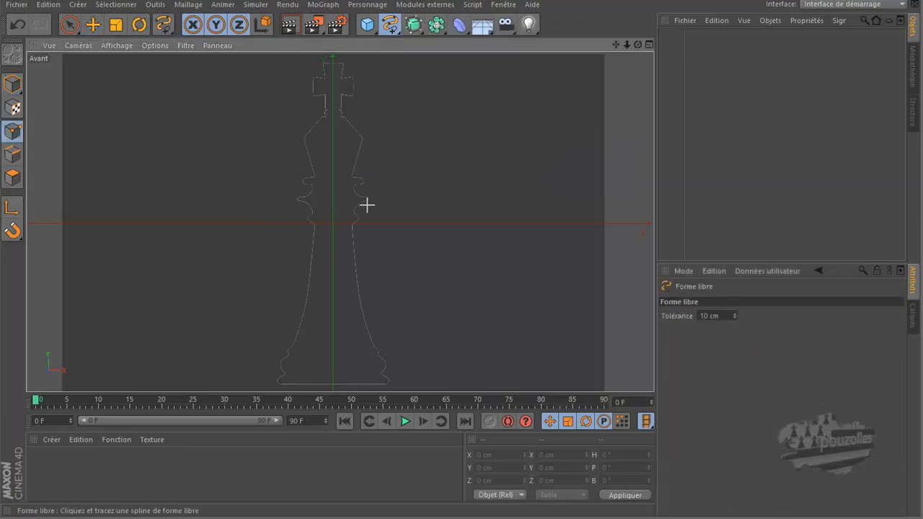
pyautogui.moveTo(261, 208); pyautogui.dragTo(477, 137)
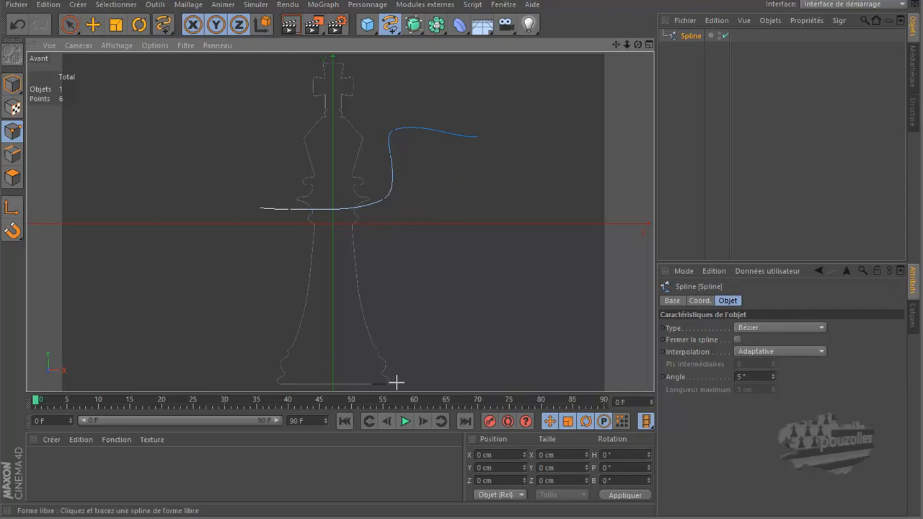
pyautogui.moveTo(390, 375); pyautogui.dragTo(390, 356)
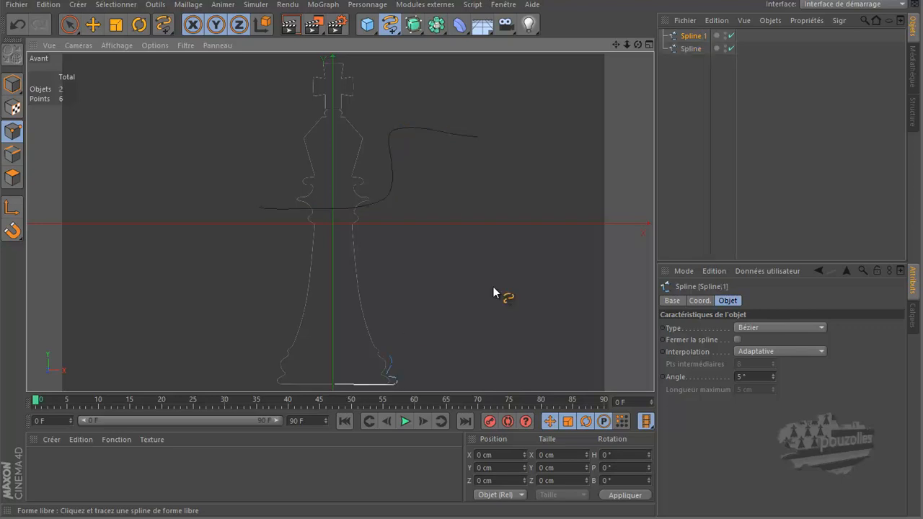
pyautogui.moveTo(674, 64); pyautogui.dragTo(696, 29)
pyautogui.press('Delete')
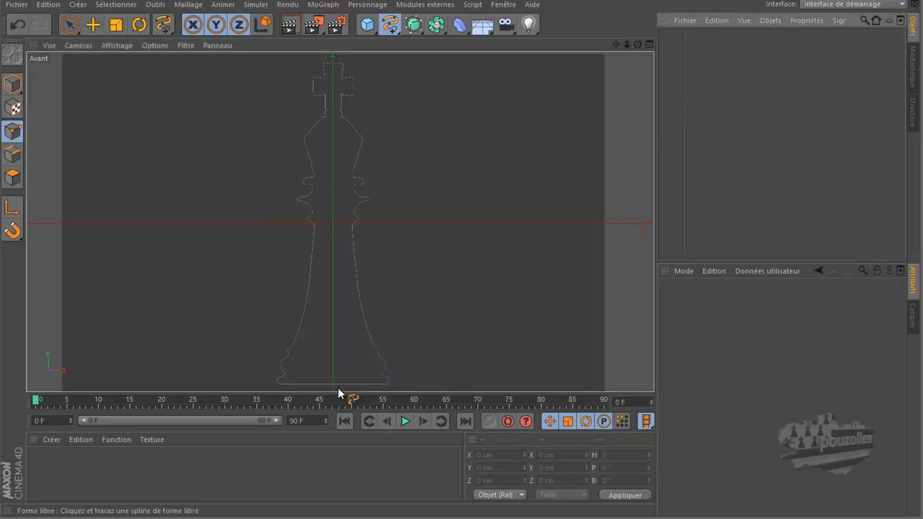
# Try tracing the king's base outline with one freehand spline from the central axis, and delete it.
pyautogui.scroll(3, 338, 390)
pyautogui.scroll(8, 338, 390)
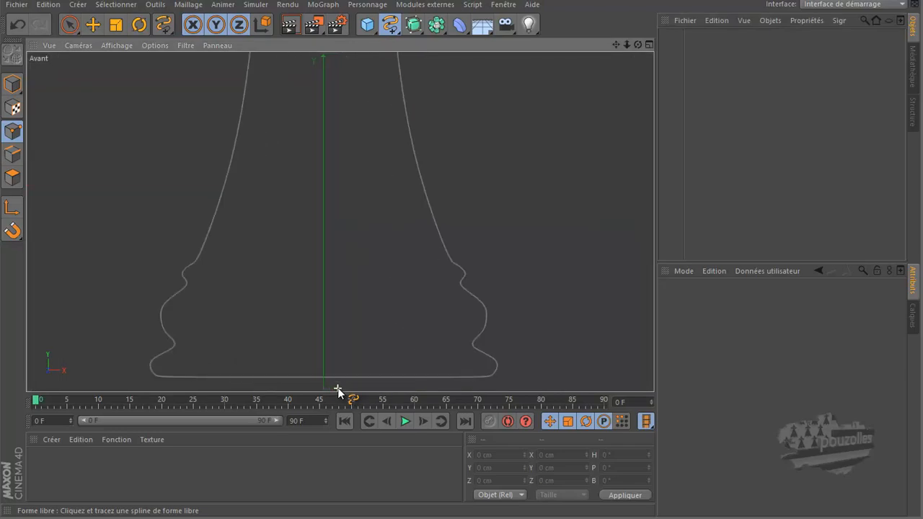
pyautogui.moveTo(316, 373)
pyautogui.mouseDown()
pyautogui.moveTo(570, 365)
pyautogui.moveTo(572, 346)
pyautogui.moveTo(541, 315)
pyautogui.moveTo(555, 296)
pyautogui.moveTo(555, 266)
pyautogui.moveTo(527, 235)
pyautogui.mouseUp()
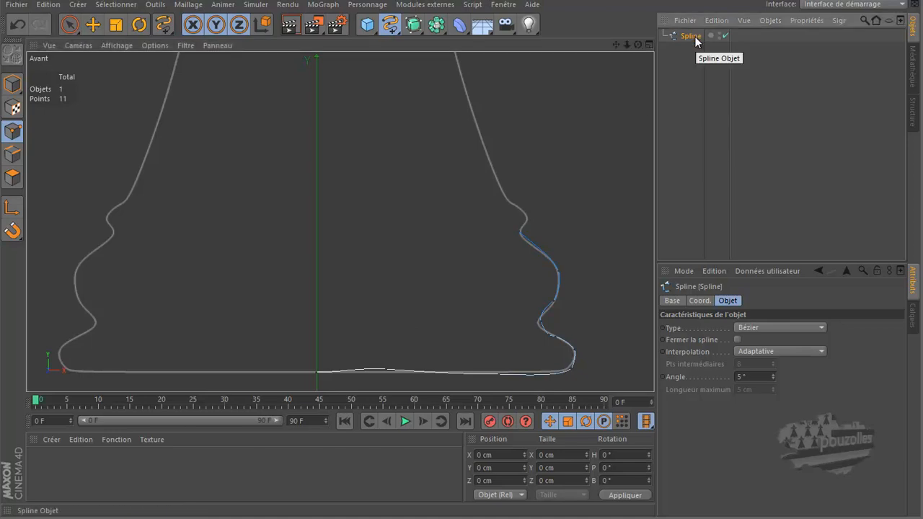
pyautogui.press('Delete')
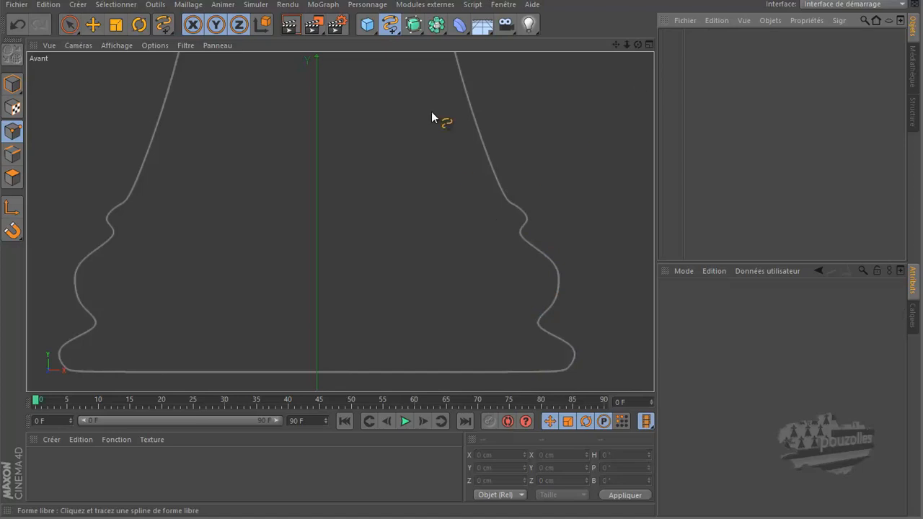
# Start a B-Spline at the base's centre axis and place six points along the bottom edge, around the foot, to the first notch.
pyautogui.click(391, 28)
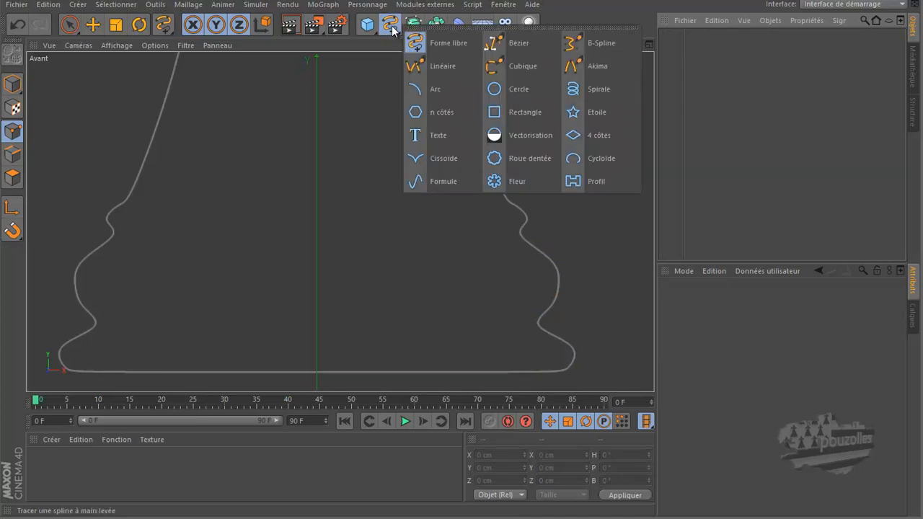
pyautogui.click(434, 46)
pyautogui.click(582, 45)
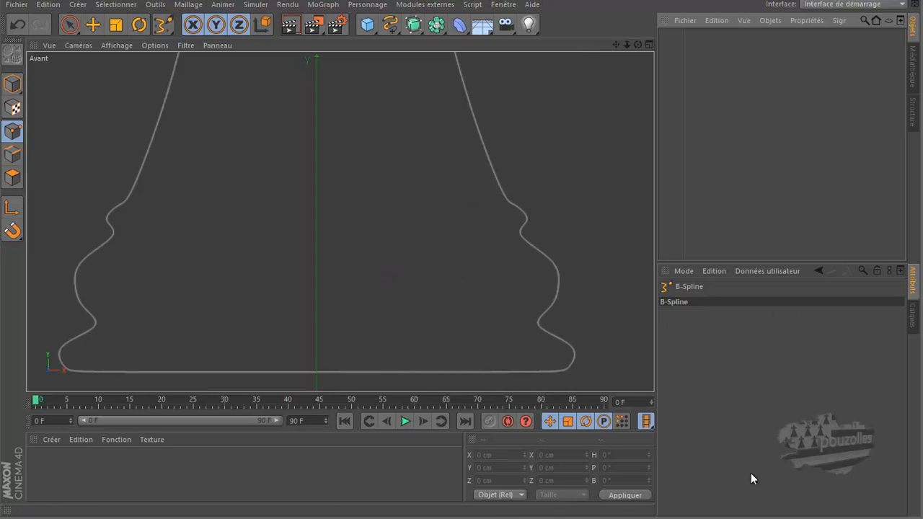
pyautogui.click(317, 370)
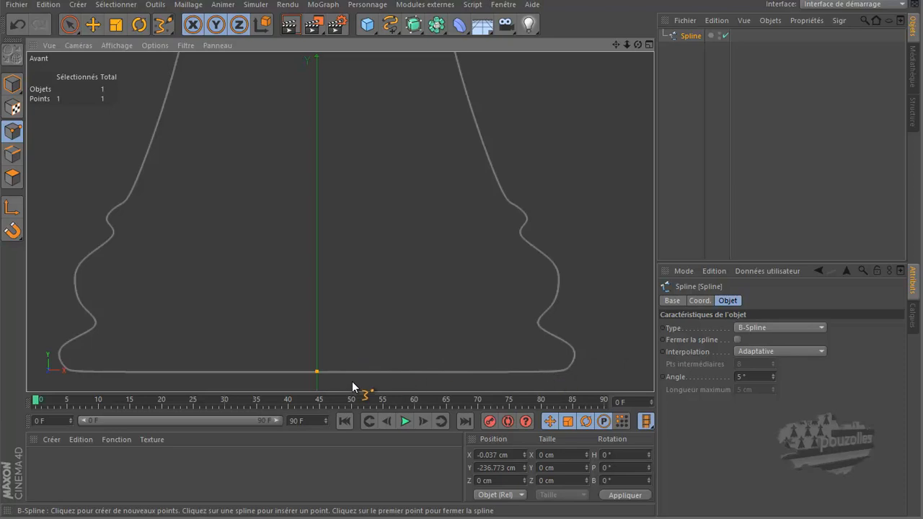
pyautogui.click(551, 371)
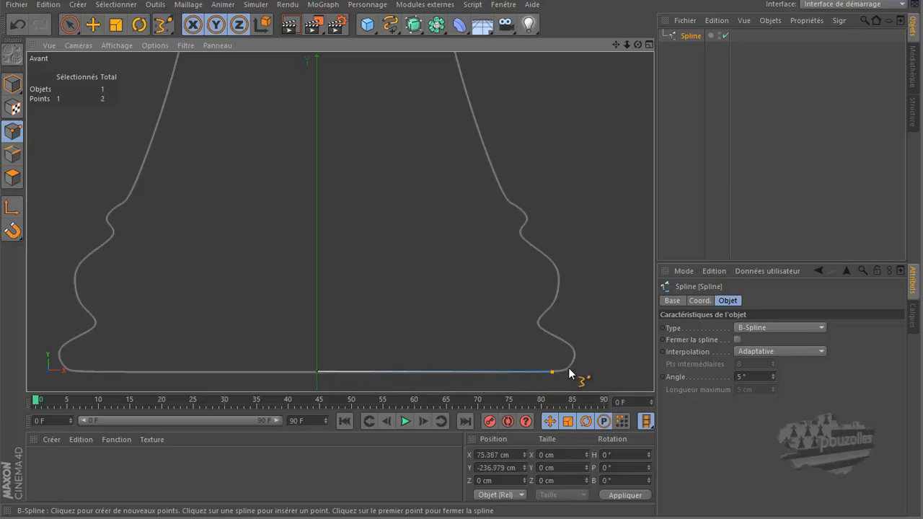
pyautogui.click(568, 367)
pyautogui.click(573, 350)
pyautogui.click(554, 335)
pyautogui.click(539, 322)
# Set the background image's transparency in the front view to 80%.
pyautogui.scroll(2, 557, 353)
pyautogui.scroll(1, 558, 357)
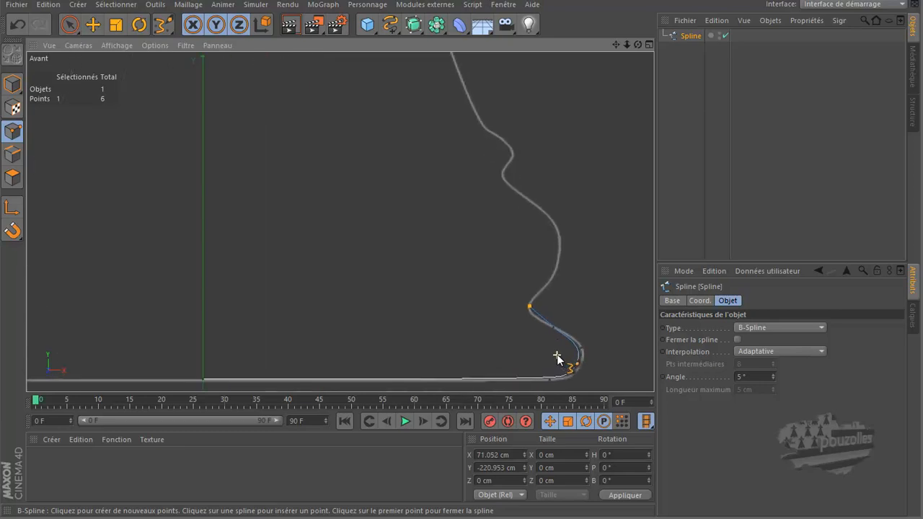
pyautogui.click(159, 45)
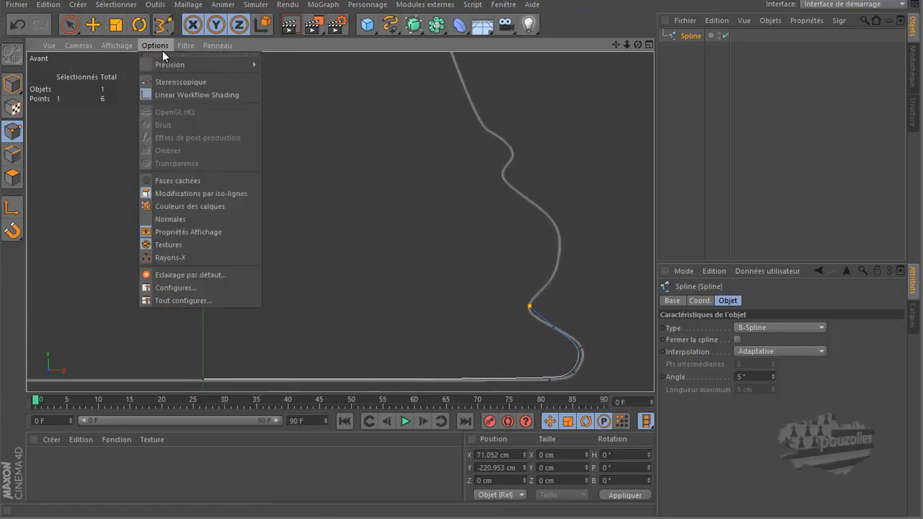
pyautogui.click(175, 287)
pyautogui.moveTo(833, 426); pyautogui.dragTo(875, 426)
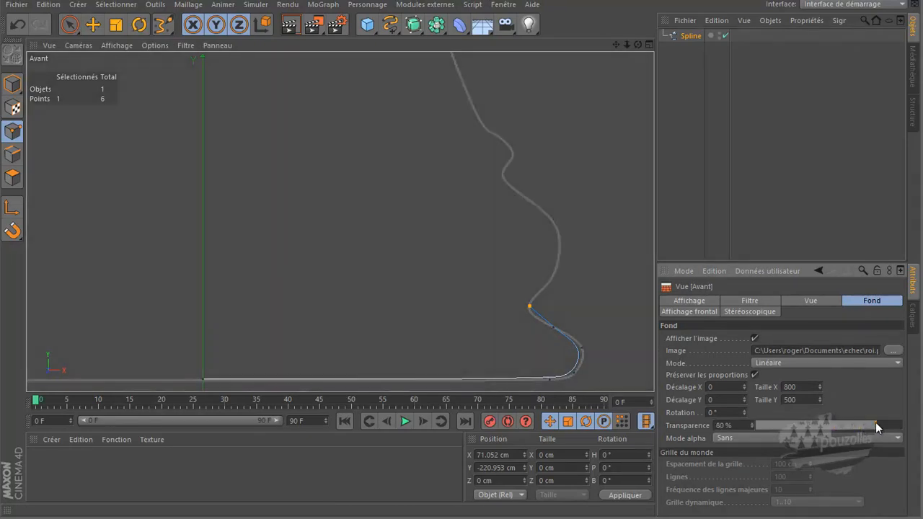
# Continue the B-Spline with eight points around the base's large and small bulges up to the start of the stem.
pyautogui.click(546, 288)
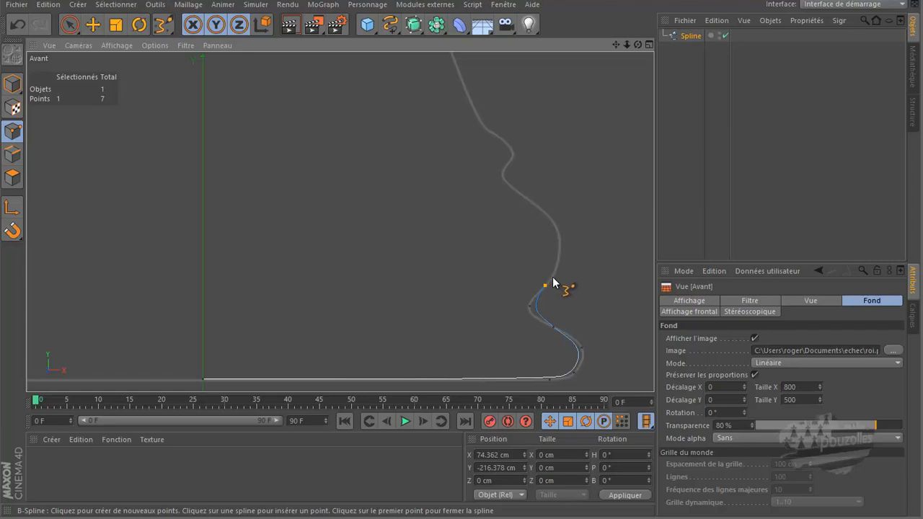
pyautogui.click(558, 262)
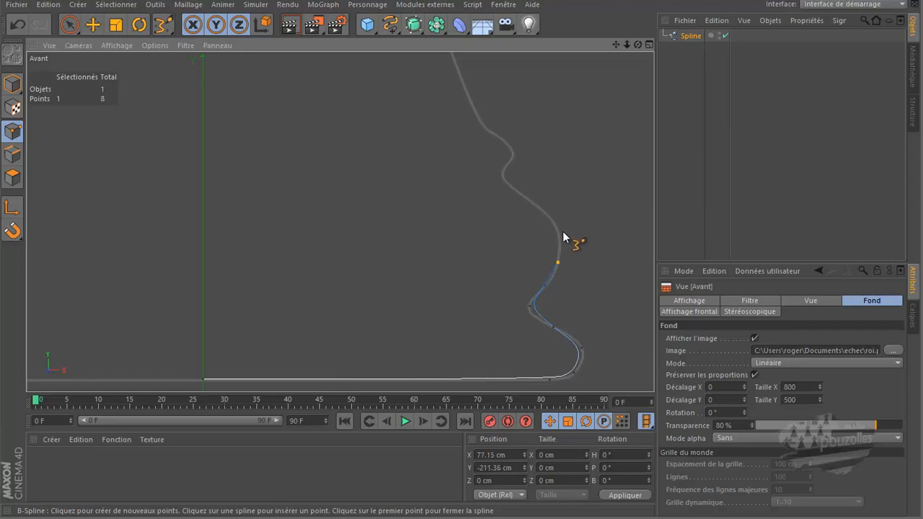
pyautogui.click(557, 230)
pyautogui.click(526, 201)
pyautogui.click(506, 183)
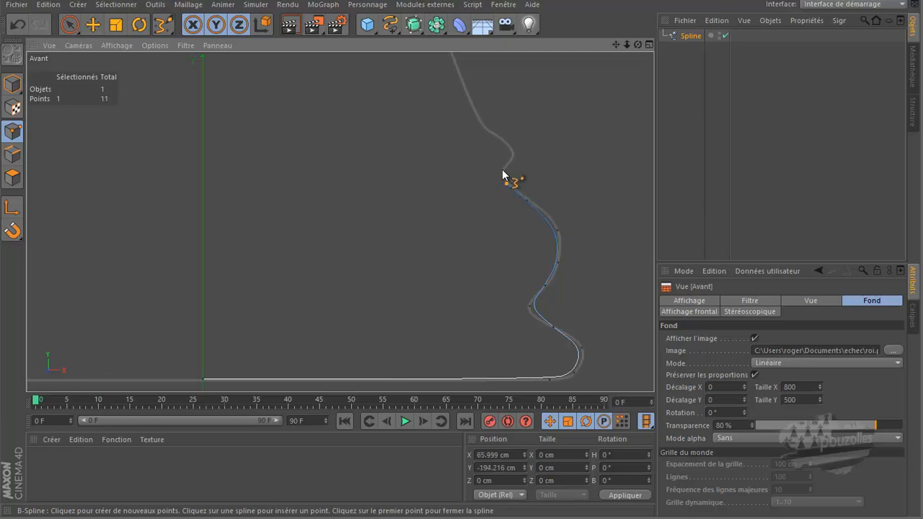
pyautogui.click(506, 168)
pyautogui.click(507, 141)
pyautogui.click(472, 102)
# Extend the B-Spline up the king's stem and around the small bulge at its top.
pyautogui.moveTo(615, 45); pyautogui.dragTo(461, 257)
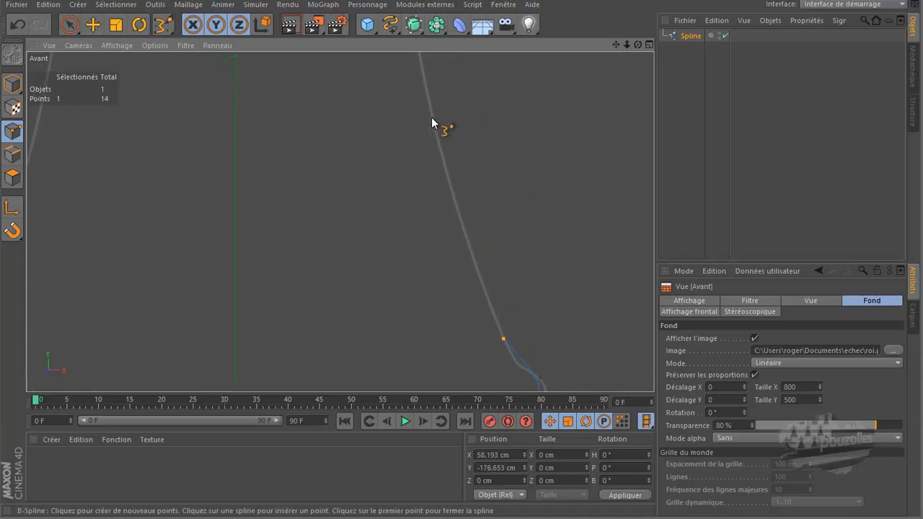
pyautogui.click(433, 116)
pyautogui.moveTo(616, 44); pyautogui.dragTo(462, 259)
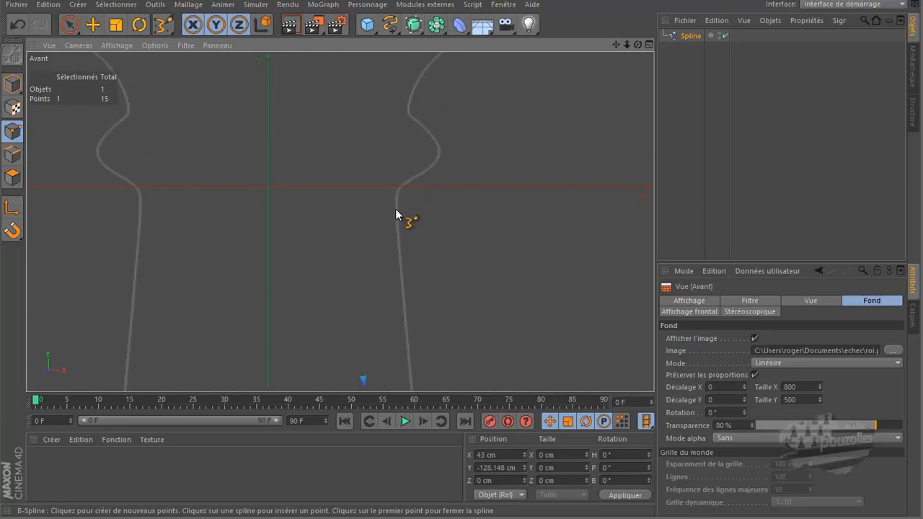
pyautogui.click(395, 203)
pyautogui.click(408, 181)
pyautogui.click(431, 166)
pyautogui.click(431, 133)
pyautogui.click(418, 122)
pyautogui.click(413, 85)
# Continue the B-Spline around the wide pointed collar to the underside of the upper ring.
pyautogui.moveTo(615, 43); pyautogui.dragTo(433, 310)
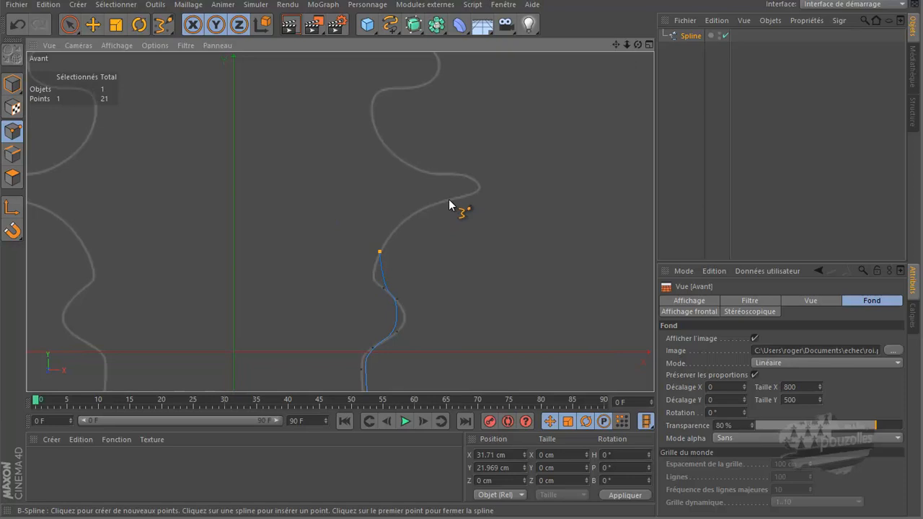
pyautogui.click(467, 195)
pyautogui.click(470, 178)
pyautogui.click(371, 107)
pyautogui.click(400, 88)
# Trace the rounded upper ring with four more B-Spline points, ending at the start of the king's head.
pyautogui.moveTo(615, 44); pyautogui.dragTo(462, 270)
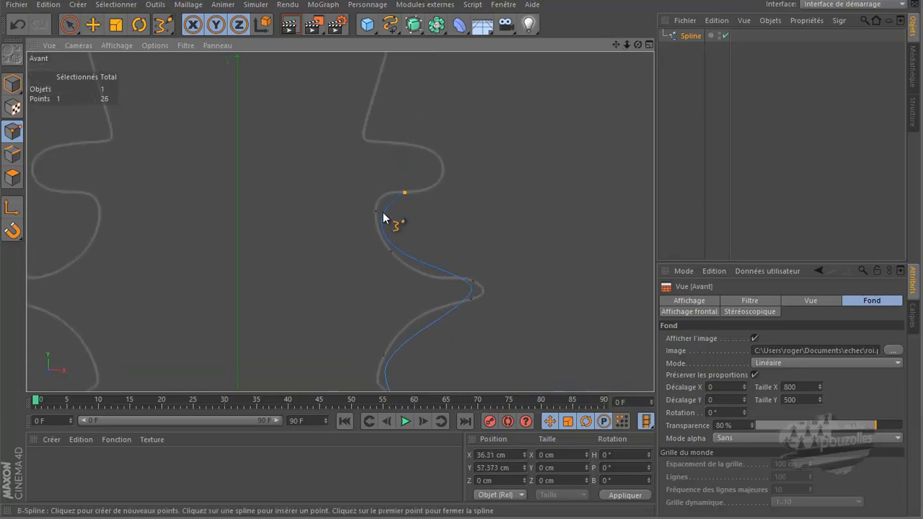
pyautogui.click(433, 186)
pyautogui.click(434, 152)
pyautogui.click(381, 141)
pyautogui.click(366, 124)
# Add B-Spline points at the widest corner of the king's head and at its upper corner near the neck.
pyautogui.moveTo(615, 43); pyautogui.dragTo(529, 72)
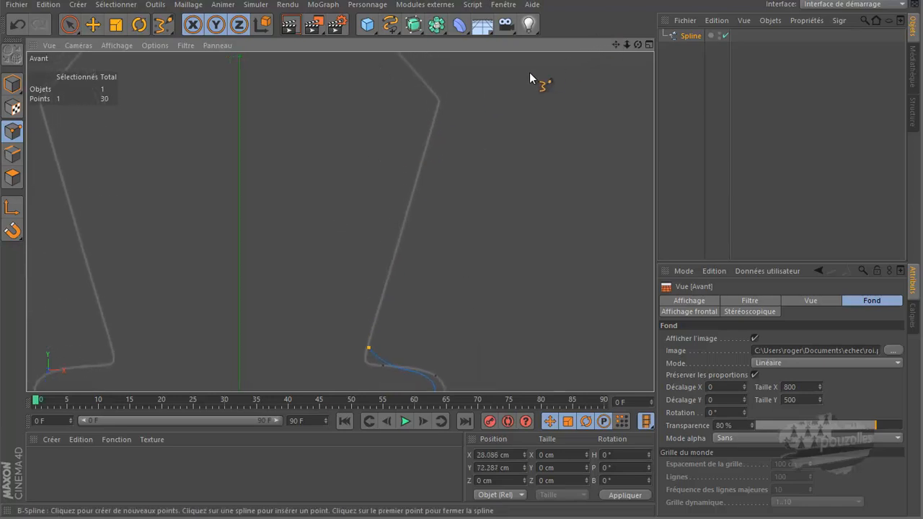
pyautogui.click(439, 99)
pyautogui.moveTo(615, 44); pyautogui.dragTo(466, 299)
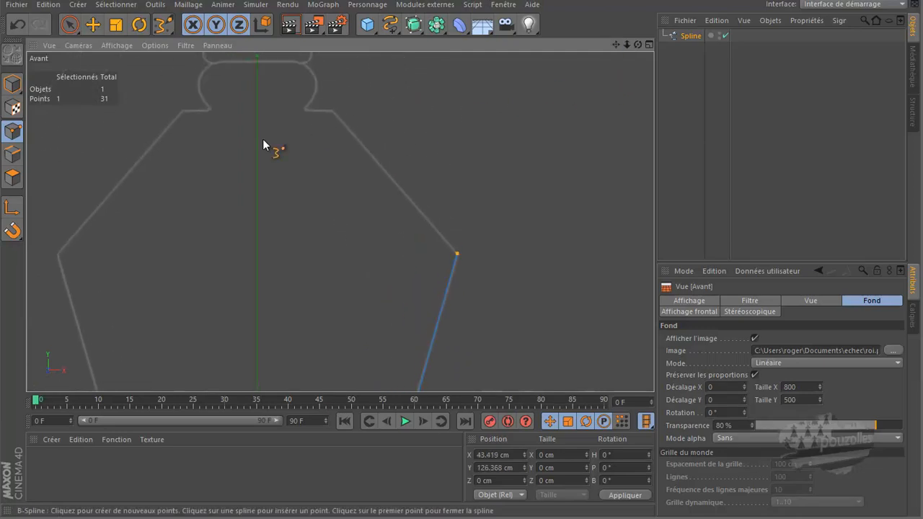
pyautogui.click(333, 112)
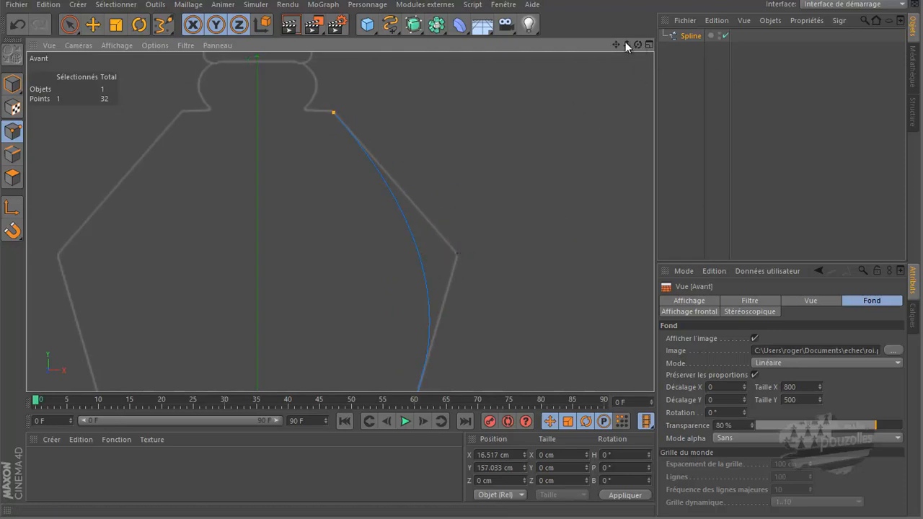
# Trace the neck below the cross with further B-Spline points, ending the profile on the central axis.
pyautogui.moveTo(616, 45)
pyautogui.mouseDown()
pyautogui.moveTo(473, 292)
pyautogui.moveTo(614, 43)
pyautogui.mouseUp()
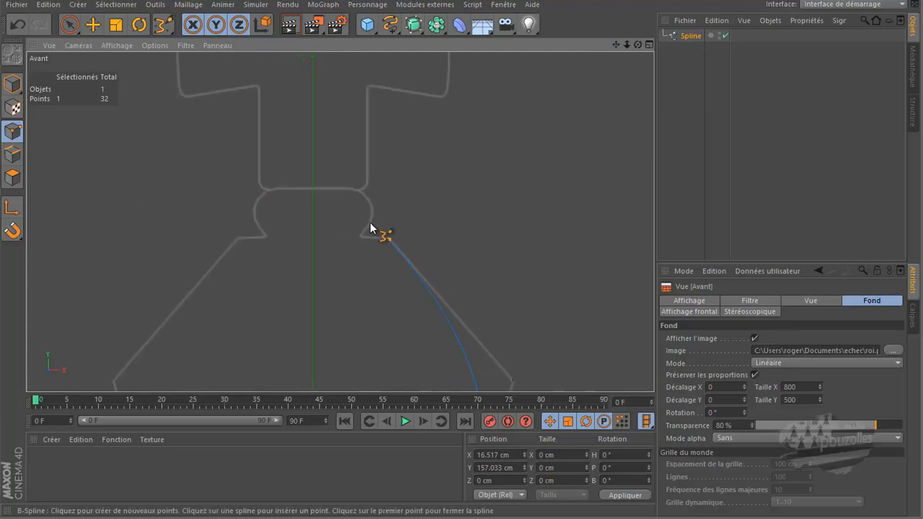
pyautogui.click(365, 238)
pyautogui.click(364, 231)
pyautogui.click(364, 229)
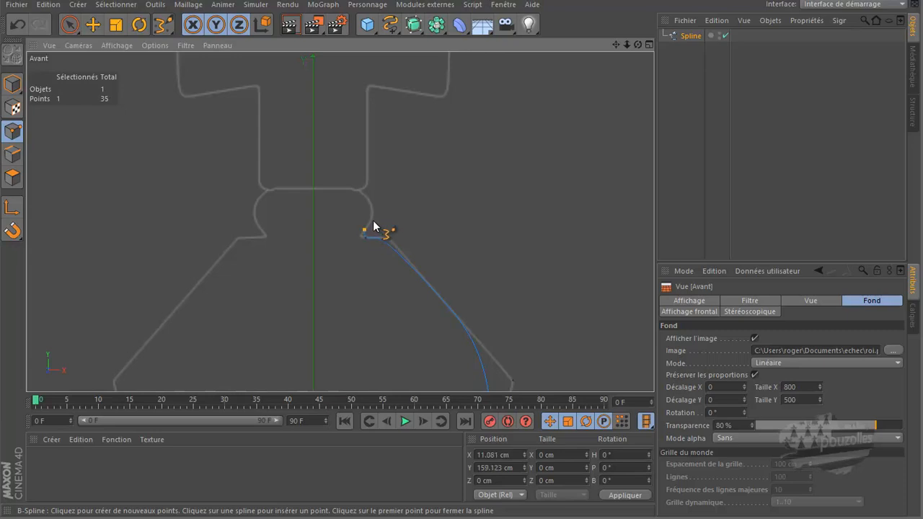
pyautogui.click(354, 188)
# With the Move tool, shift the spline point near the bottom edge's outer end slightly downward to match the reference line.
pyautogui.click(92, 24)
pyautogui.scroll(-1, 498, 128)
pyautogui.scroll(-2, 498, 124)
pyautogui.moveTo(615, 45); pyautogui.dragTo(478, 202)
pyautogui.keyDown('alt'); pyautogui.moveTo(477, 199); pyautogui.dragTo(503, 224, button='middle'); pyautogui.keyUp('alt')
pyautogui.scroll(4, 495, 323)
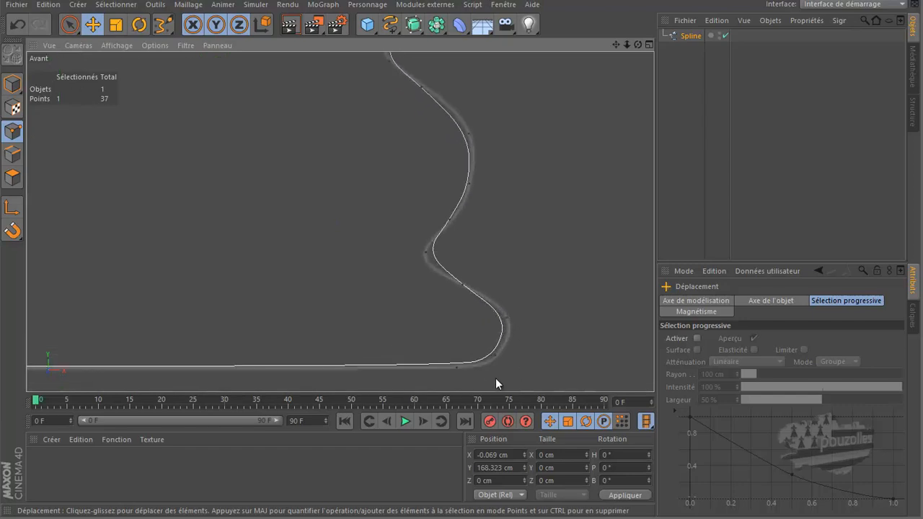
pyautogui.click(456, 371)
pyautogui.moveTo(454, 368); pyautogui.dragTo(457, 374)
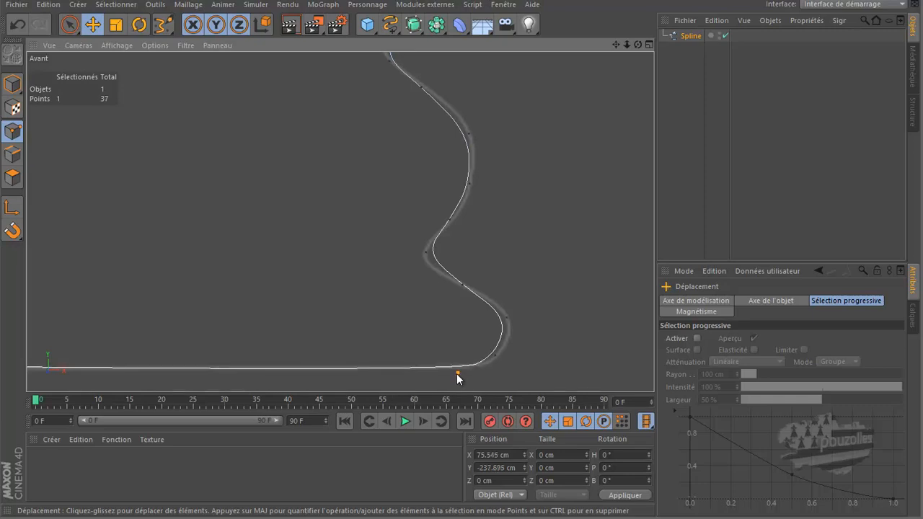
pyautogui.moveTo(456, 373); pyautogui.dragTo(457, 372)
# Move the foot's two outer points outward to fit the reference curve, placing the upper one at about X 83.16 cm, Y -229.46 cm.
pyautogui.moveTo(500, 355); pyautogui.dragTo(503, 357)
pyautogui.click(507, 316)
pyautogui.moveTo(508, 315); pyautogui.dragTo(513, 312)
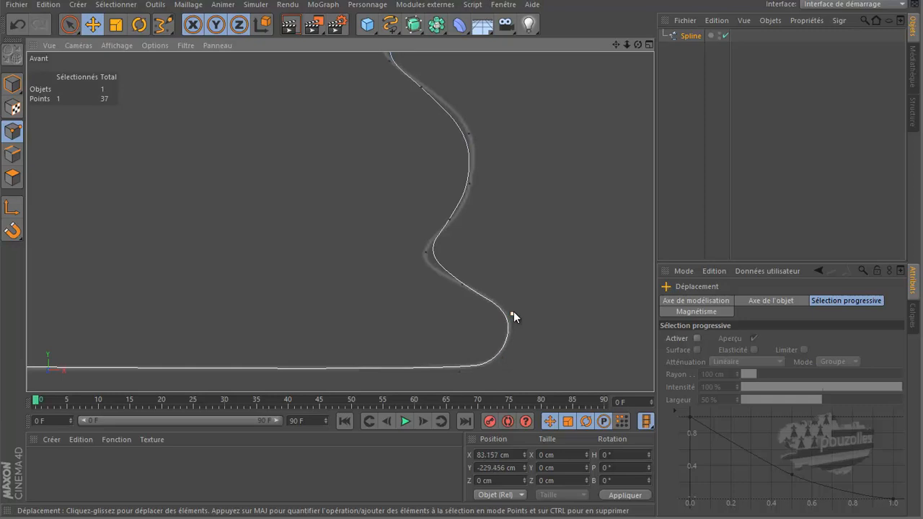
pyautogui.doubleClick(513, 311)
pyautogui.moveTo(496, 276); pyautogui.dragTo(589, 136)
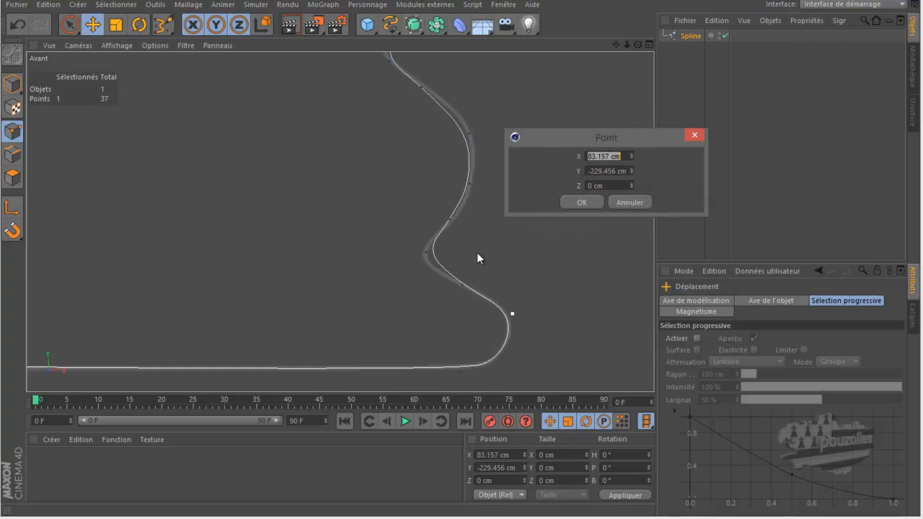
pyautogui.click(632, 202)
# Move the spline point at the first notch inward to about X 69.35 cm, Y -221.58 cm.
pyautogui.click(425, 252)
pyautogui.moveTo(425, 252); pyautogui.dragTo(413, 258)
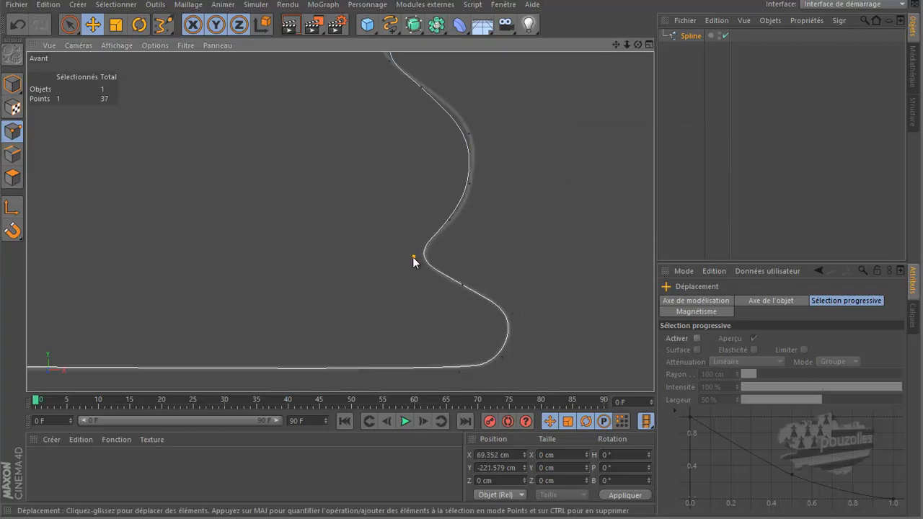
# Delete the extra spline point above the first notch and reshape the bulge above it, placing its upper point at about X 78.08 cm, Y -203.85 cm.
pyautogui.click(449, 219)
pyautogui.press('Delete')
pyautogui.moveTo(469, 184); pyautogui.dragTo(469, 202)
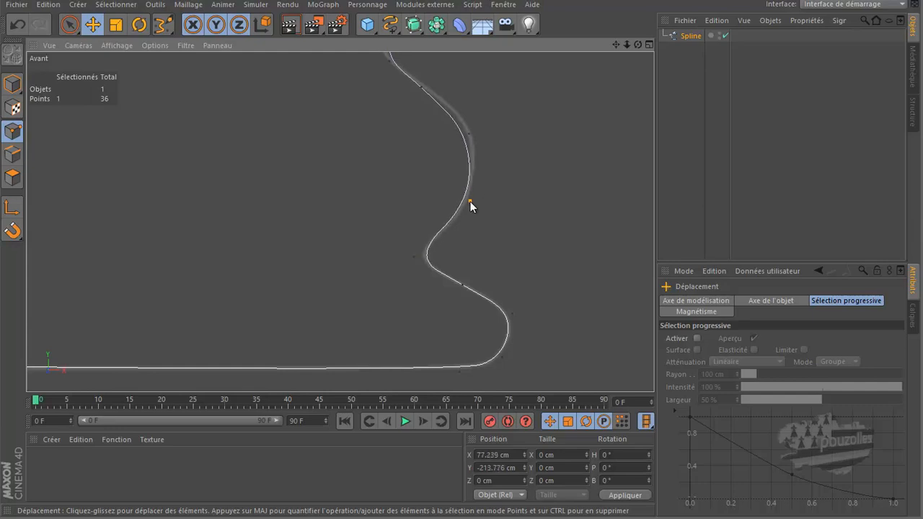
pyautogui.click(412, 257)
pyautogui.moveTo(412, 258); pyautogui.dragTo(410, 257)
pyautogui.moveTo(469, 132); pyautogui.dragTo(477, 128)
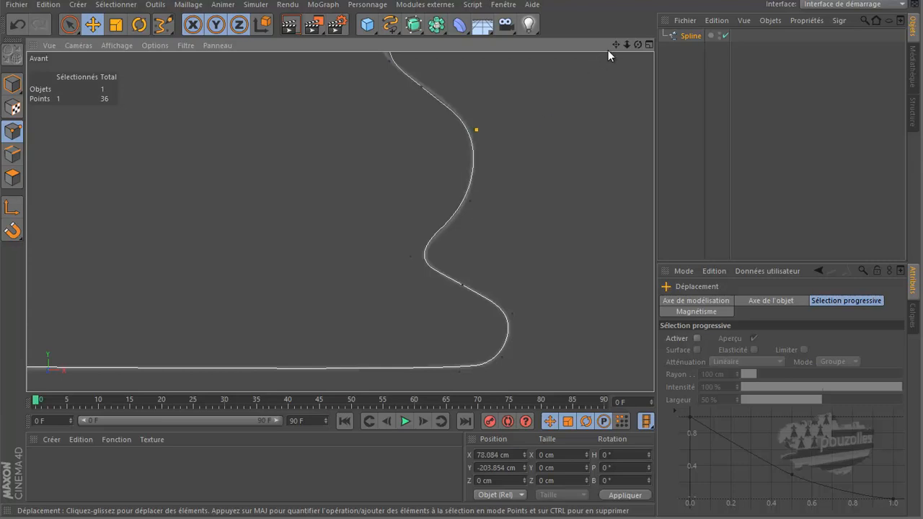
# Move the small ridge's point outward and the second notch's point inward to about X 63.94 cm, Y -192.43 cm to match the reference.
pyautogui.moveTo(616, 45); pyautogui.dragTo(461, 263)
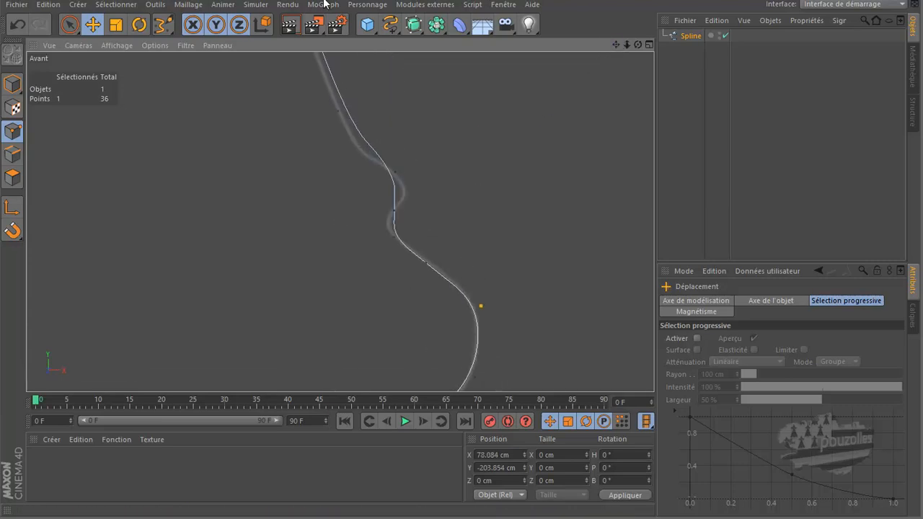
pyautogui.click(425, 264)
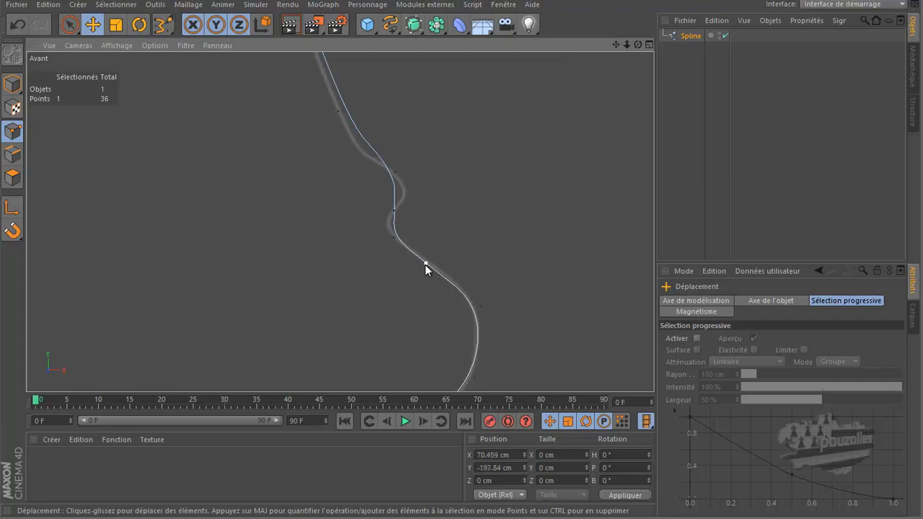
pyautogui.moveTo(425, 265); pyautogui.dragTo(425, 263)
pyautogui.moveTo(391, 236); pyautogui.dragTo(407, 197)
pyautogui.moveTo(384, 232); pyautogui.dragTo(378, 224)
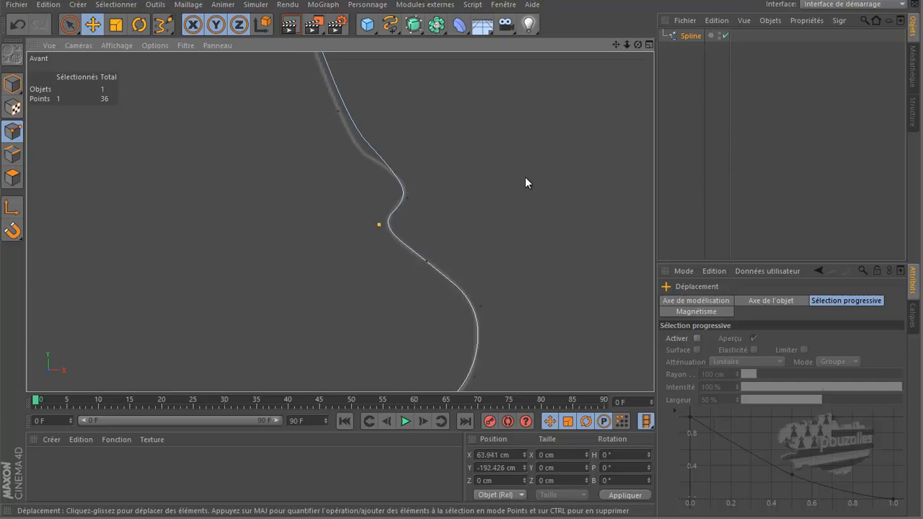
# Adjust the point above the small ridge and move the stem's lowest point to about X 57.48 cm, Y -180.77 cm.
pyautogui.moveTo(615, 45)
pyautogui.mouseDown()
pyautogui.moveTo(463, 266)
pyautogui.moveTo(466, 276)
pyautogui.moveTo(612, 45)
pyautogui.mouseUp()
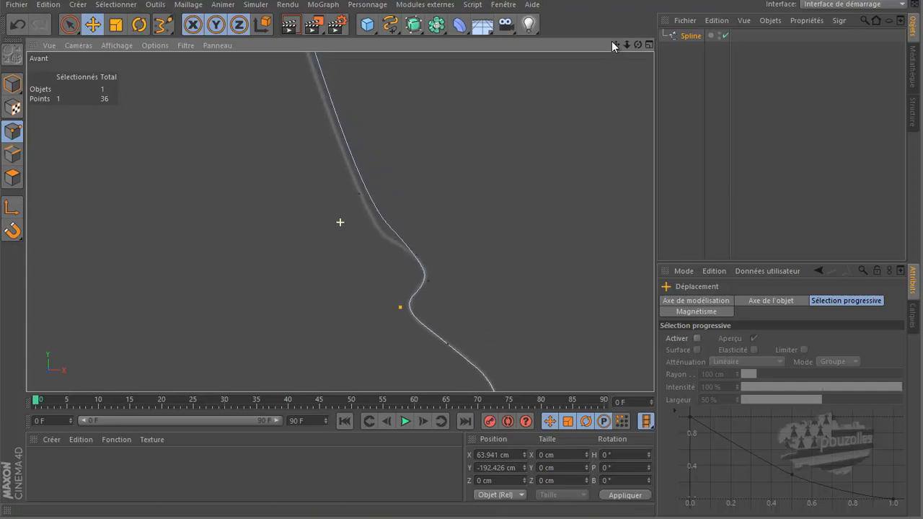
pyautogui.click(416, 256)
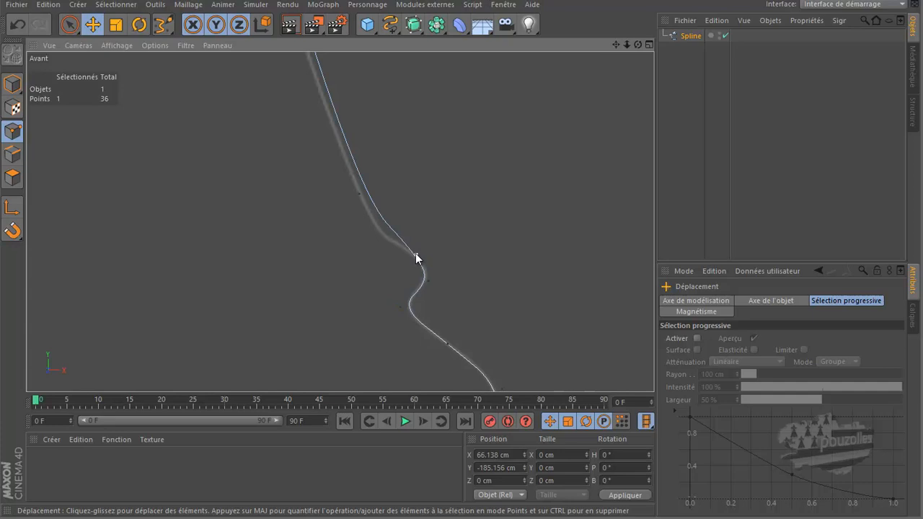
pyautogui.moveTo(416, 254); pyautogui.dragTo(418, 256)
pyautogui.moveTo(359, 192); pyautogui.dragTo(361, 219)
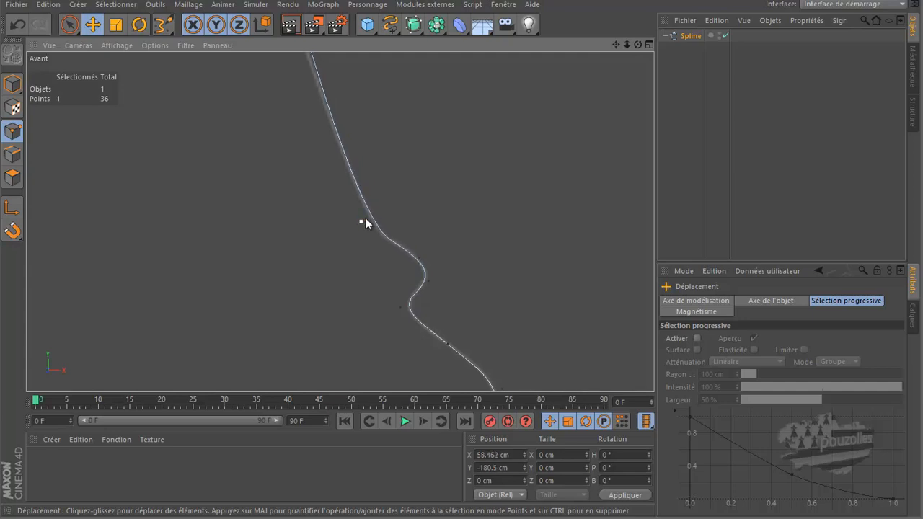
pyautogui.moveTo(617, 43); pyautogui.dragTo(463, 265)
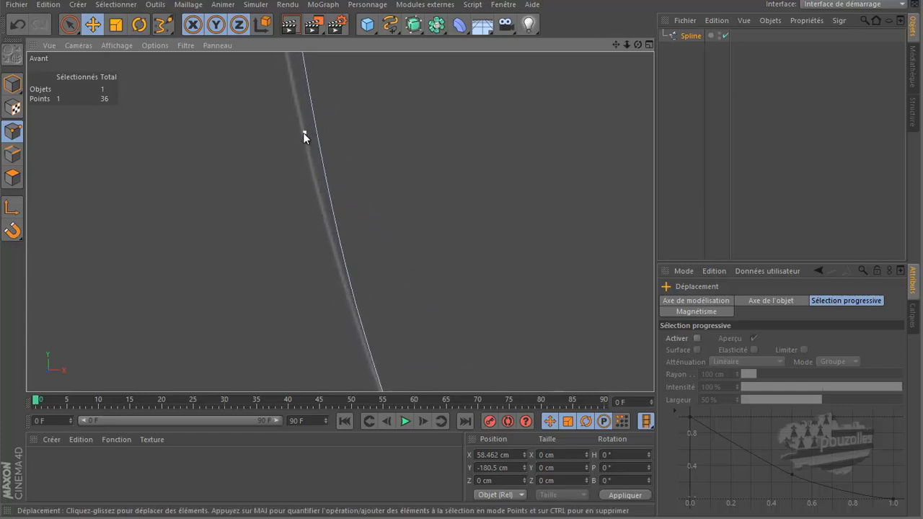
pyautogui.moveTo(303, 133); pyautogui.dragTo(296, 135)
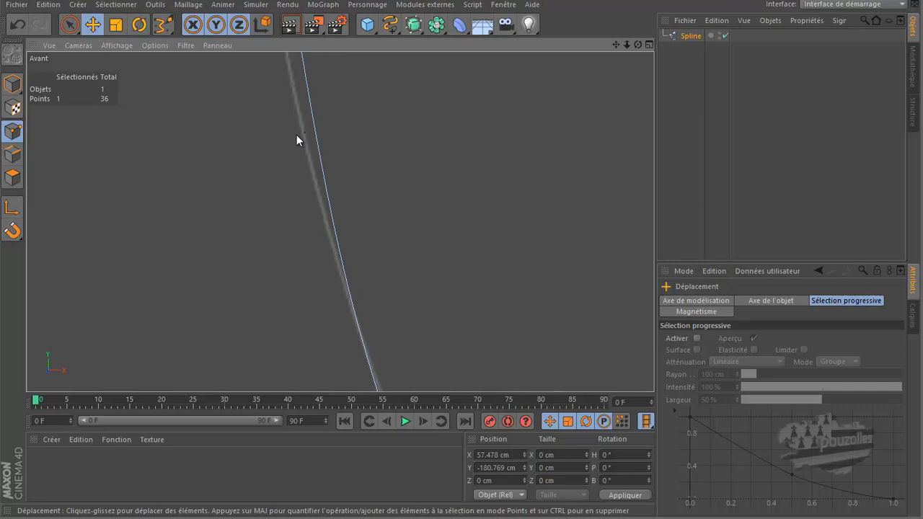
# Add a stem point at about X 34.21 cm, Y -75 cm and move the existing one below it to about X 42.02 cm, Y -128.39 cm.
pyautogui.scroll(-10, 348, 291)
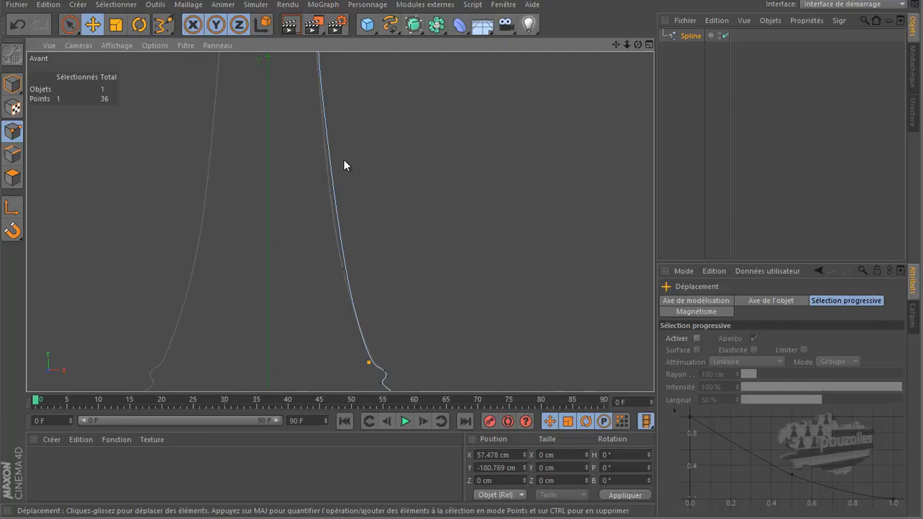
pyautogui.keyDown('ctrl'); pyautogui.click(331, 174); pyautogui.keyUp('ctrl')
pyautogui.moveTo(331, 174); pyautogui.dragTo(327, 178)
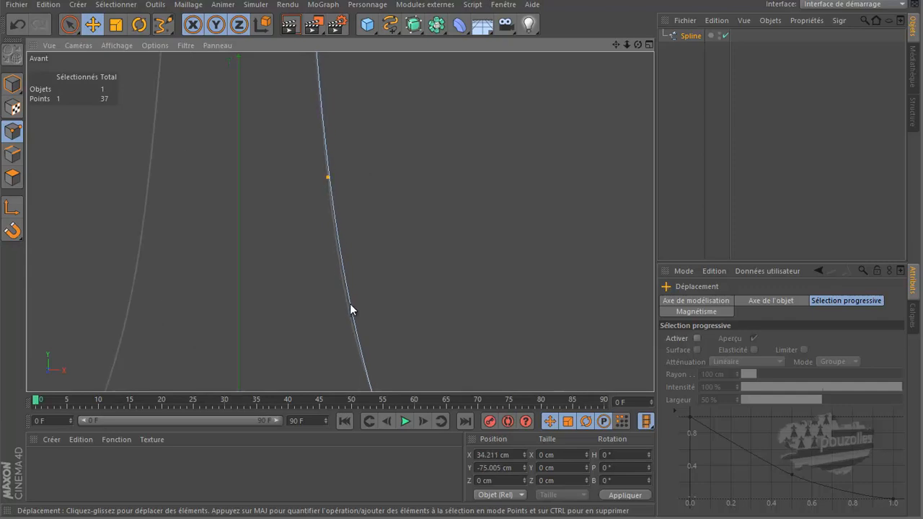
pyautogui.moveTo(351, 316); pyautogui.dragTo(349, 317)
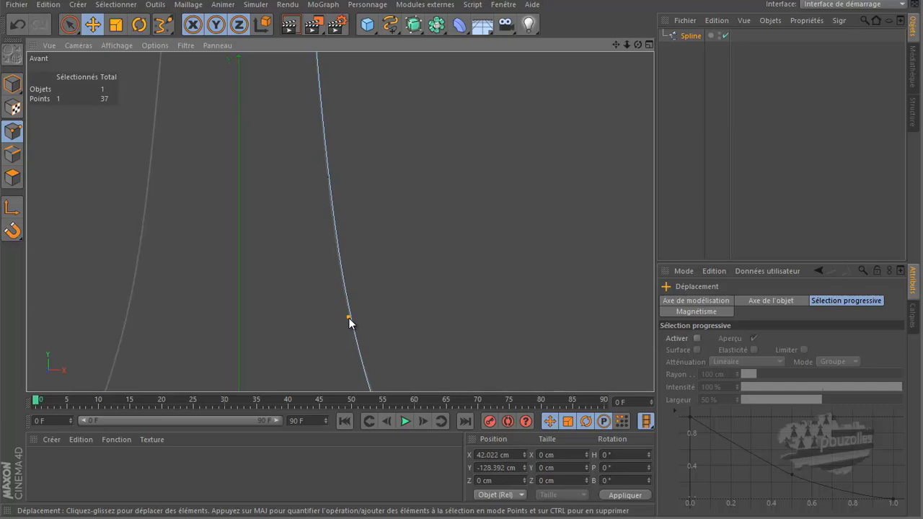
# At the ring above the stem, move the corner point below it and the notch point above it inward, and its lower point outward.
pyautogui.moveTo(614, 43)
pyautogui.mouseDown()
pyautogui.moveTo(463, 260)
pyautogui.moveTo(294, 195)
pyautogui.mouseUp()
pyautogui.scroll(5, 309, 171)
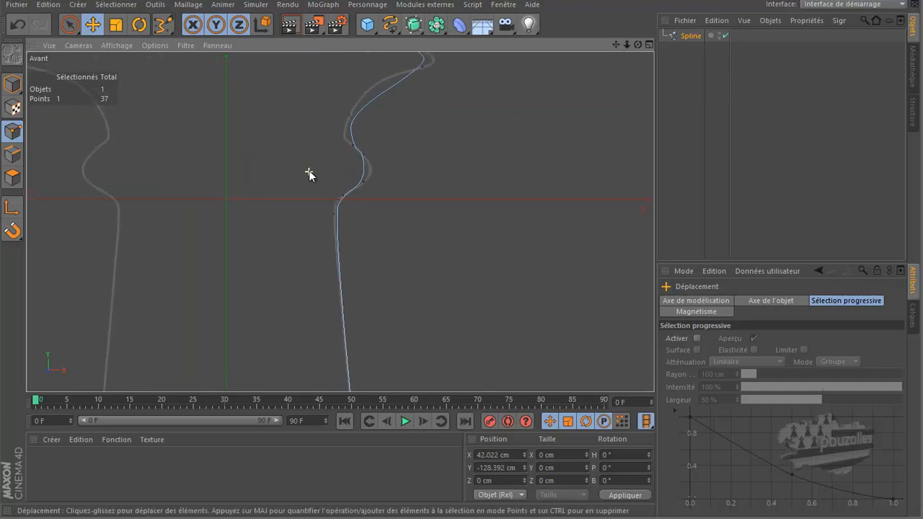
pyautogui.scroll(1, 310, 171)
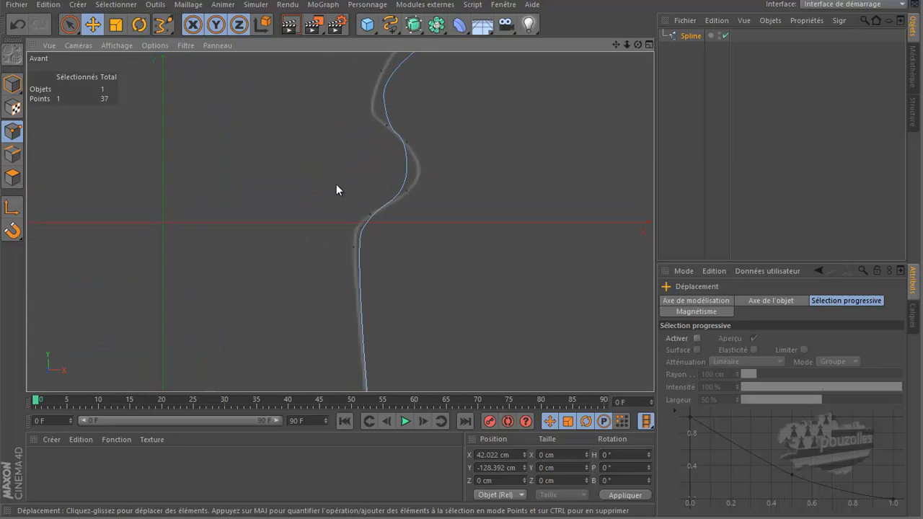
pyautogui.click(370, 214)
pyautogui.moveTo(370, 215); pyautogui.dragTo(360, 218)
pyautogui.click(409, 190)
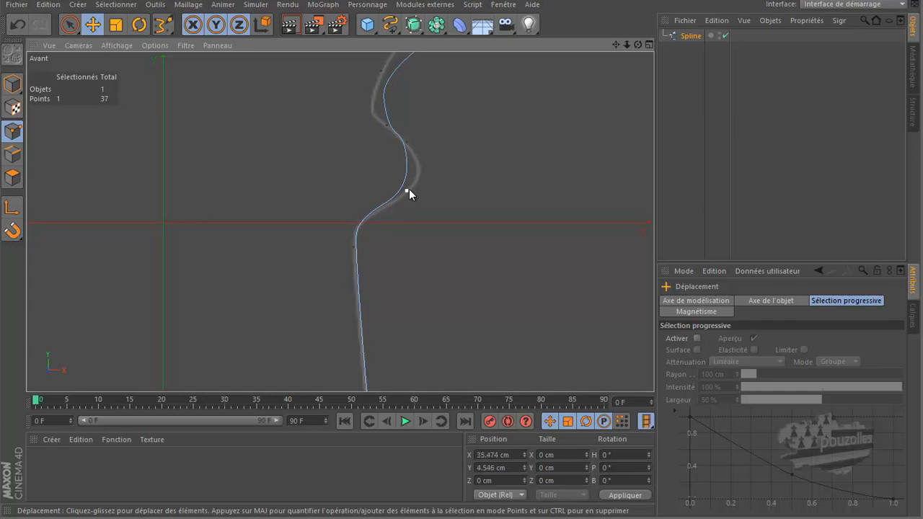
pyautogui.moveTo(407, 190); pyautogui.dragTo(428, 182)
pyautogui.click(386, 129)
pyautogui.moveTo(385, 129); pyautogui.dragTo(366, 114)
# Delete the ring's upper point, move its remaining point to about X 39.95 cm, Y 7.25 cm, and shift the corner point below inward.
pyautogui.click(407, 141)
pyautogui.press('Delete')
pyautogui.doubleClick(427, 183)
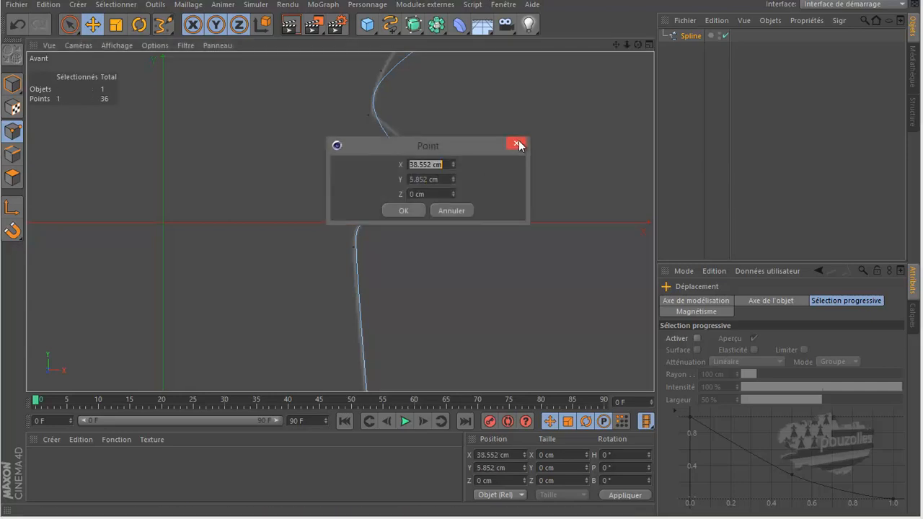
pyautogui.click(516, 144)
pyautogui.moveTo(425, 180); pyautogui.dragTo(435, 171)
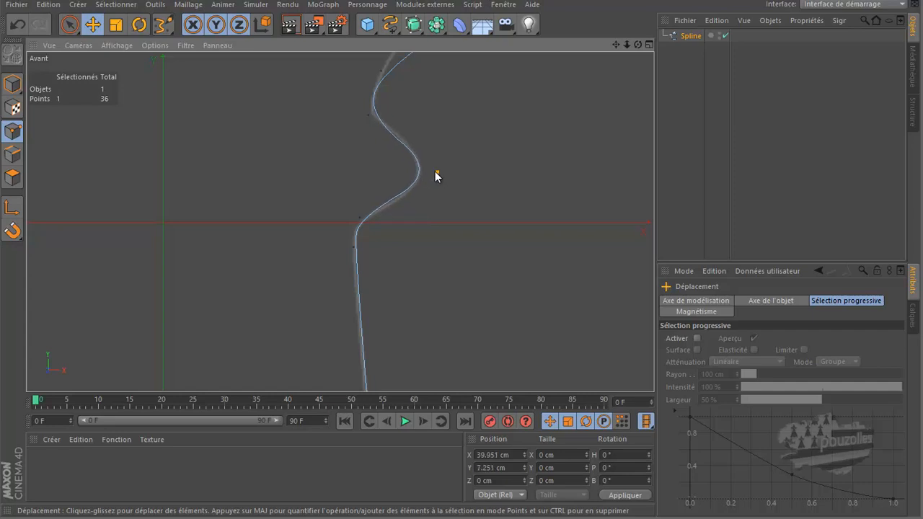
pyautogui.click(359, 218)
pyautogui.moveTo(359, 217); pyautogui.dragTo(354, 247)
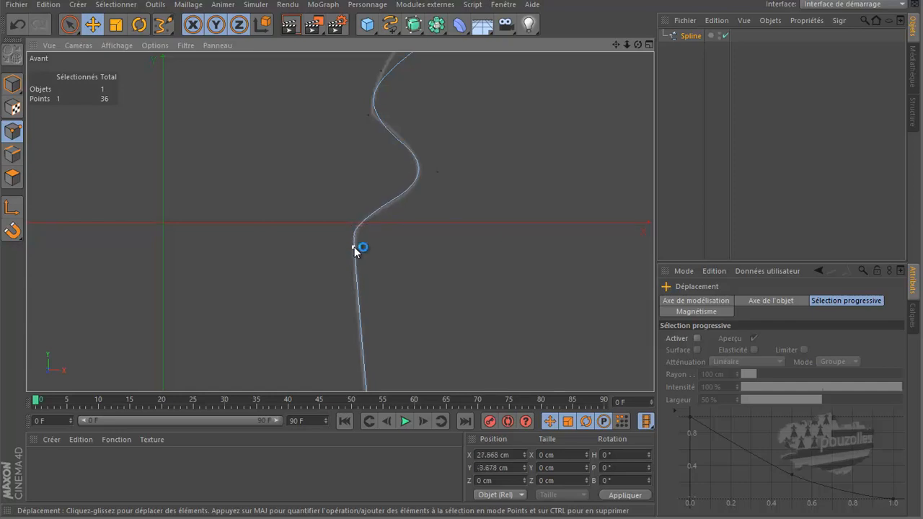
# Try removing the stem's topmost point and shifting the corner point above it inward, and undo the trial.
pyautogui.press('Delete')
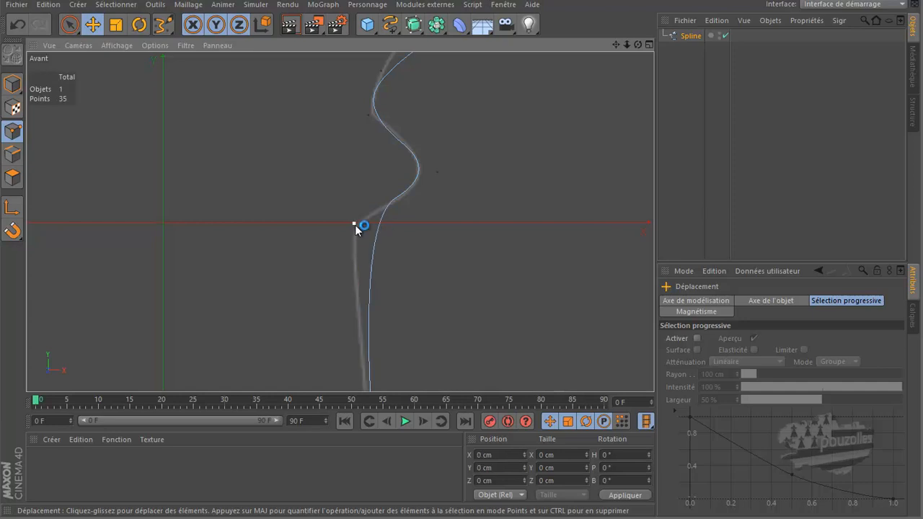
pyautogui.moveTo(353, 224)
pyautogui.mouseDown()
pyautogui.moveTo(324, 243)
pyautogui.moveTo(339, 214)
pyautogui.mouseUp()
pyautogui.hotkey('ctrl', 'z')
pyautogui.click(17, 26)
pyautogui.click(17, 27)
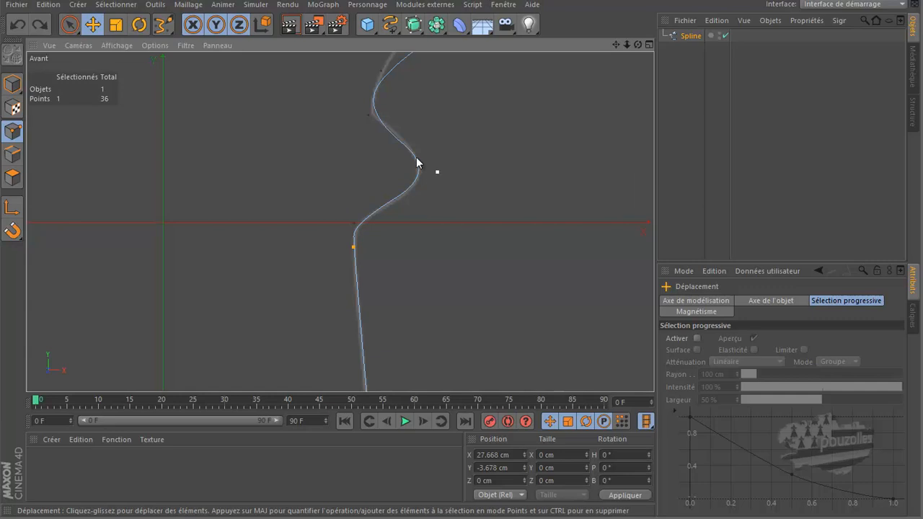
pyautogui.hotkey('ctrl', 'z')
# Move the ring's outer point to about X 39.86 cm, Y 6.79 cm and fine-tune the lower notch point above it.
pyautogui.moveTo(368, 112); pyautogui.dragTo(378, 117)
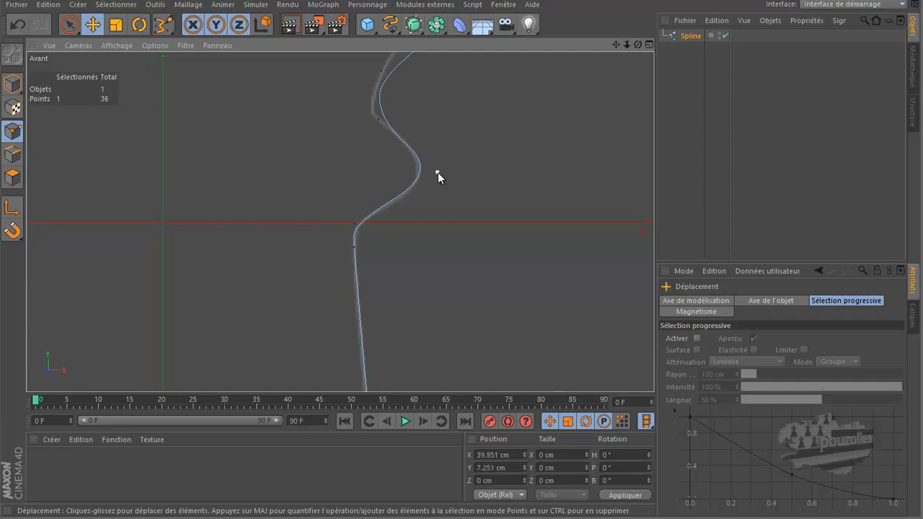
pyautogui.moveTo(436, 172); pyautogui.dragTo(437, 175)
pyautogui.moveTo(615, 44); pyautogui.dragTo(460, 254)
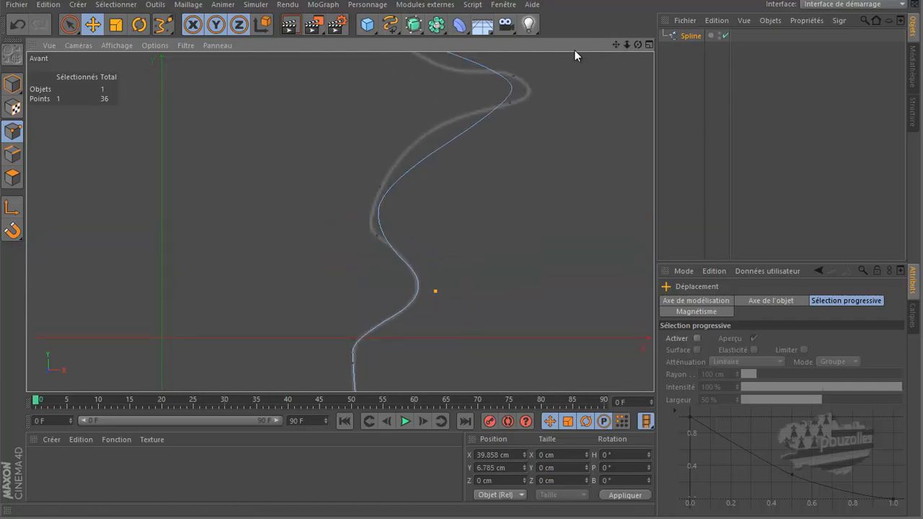
pyautogui.click(377, 236)
pyautogui.moveTo(376, 235)
pyautogui.mouseDown()
pyautogui.moveTo(370, 230)
pyautogui.moveTo(387, 239)
pyautogui.moveTo(373, 232)
pyautogui.mouseUp()
# Reduce the notch above the ring to a single point by deleting one of its two points, and pull the remaining one well inward.
pyautogui.doubleClick(379, 186)
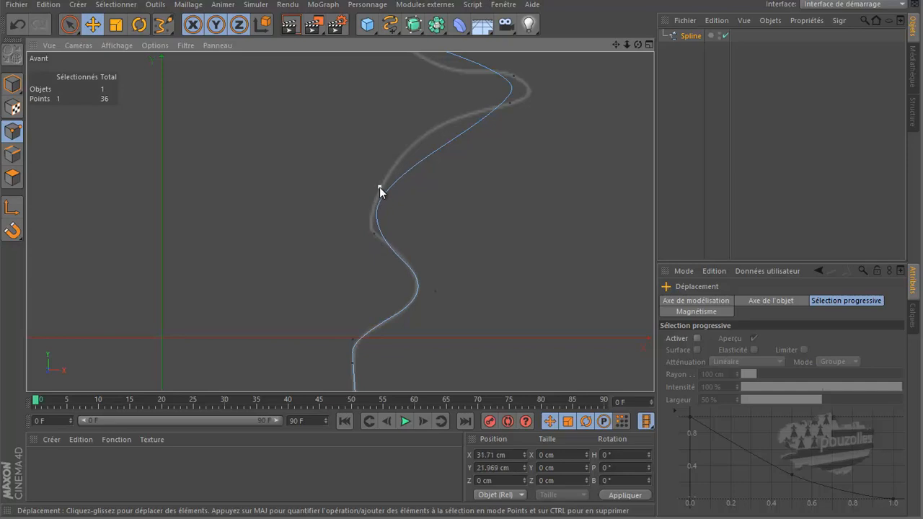
pyautogui.click(467, 150)
pyautogui.moveTo(380, 186); pyautogui.dragTo(366, 214)
pyautogui.click(372, 232)
pyautogui.moveTo(372, 232); pyautogui.dragTo(369, 225)
pyautogui.press('Delete')
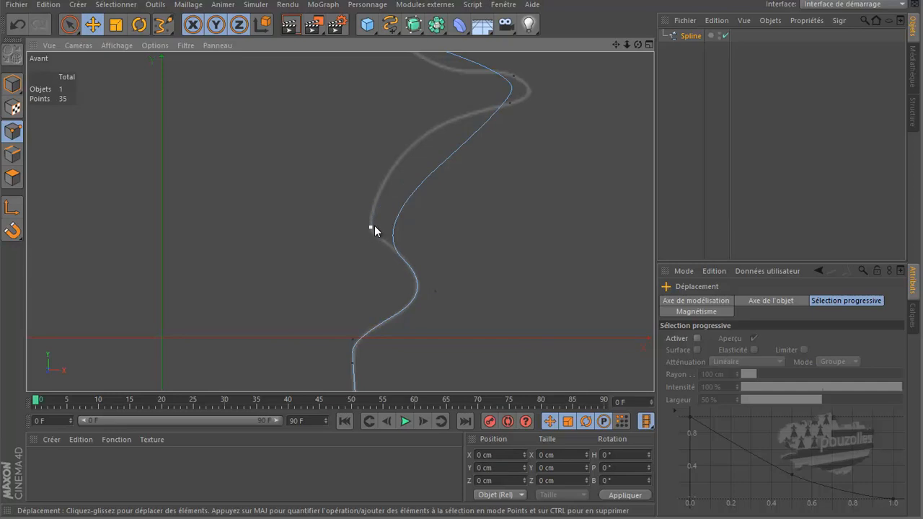
pyautogui.moveTo(369, 226); pyautogui.dragTo(339, 206)
# Move the ring's outer point to about X 40.79 cm, Y 7.35 cm and refine the notch point above it.
pyautogui.click(429, 292)
pyautogui.click(435, 291)
pyautogui.moveTo(435, 289); pyautogui.dragTo(441, 285)
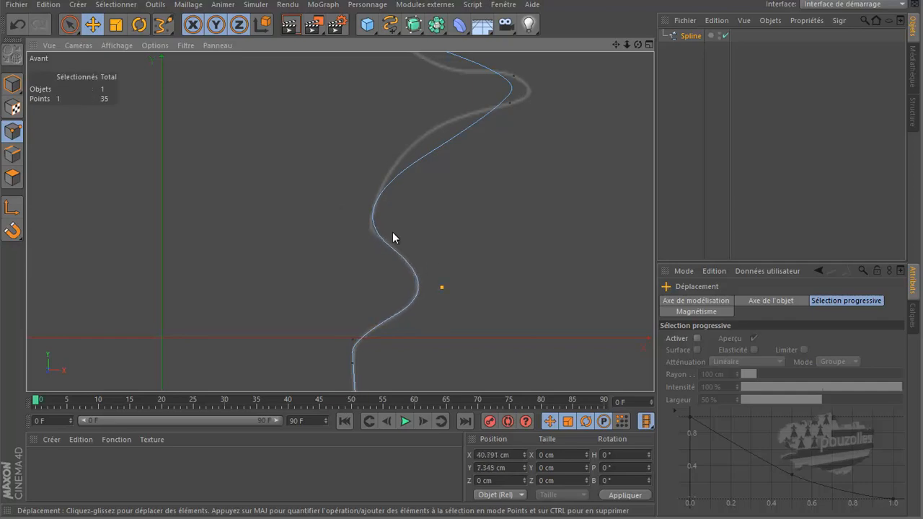
pyautogui.click(340, 209)
pyautogui.moveTo(340, 208); pyautogui.dragTo(339, 208)
# Insert two spline points along the flare between the notch and the wide rim, and move them onto the reference curve.
pyautogui.keyDown('ctrl'); pyautogui.click(442, 146); pyautogui.keyUp('ctrl')
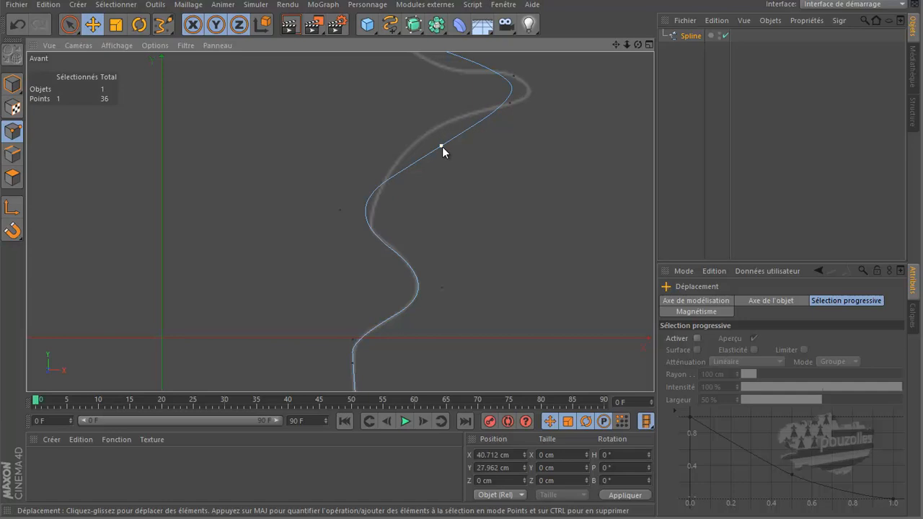
pyautogui.moveTo(441, 147); pyautogui.dragTo(441, 119)
pyautogui.click(340, 210)
pyautogui.moveTo(342, 210); pyautogui.dragTo(342, 212)
pyautogui.keyDown('ctrl'); pyautogui.click(382, 175); pyautogui.keyUp('ctrl')
pyautogui.moveTo(382, 172); pyautogui.dragTo(405, 153)
# Move the notch point above the ring to about X 27.88 cm, Y 15.7 cm and shift the ring's outer point slightly inward.
pyautogui.moveTo(342, 211); pyautogui.dragTo(354, 233)
pyautogui.click(342, 210)
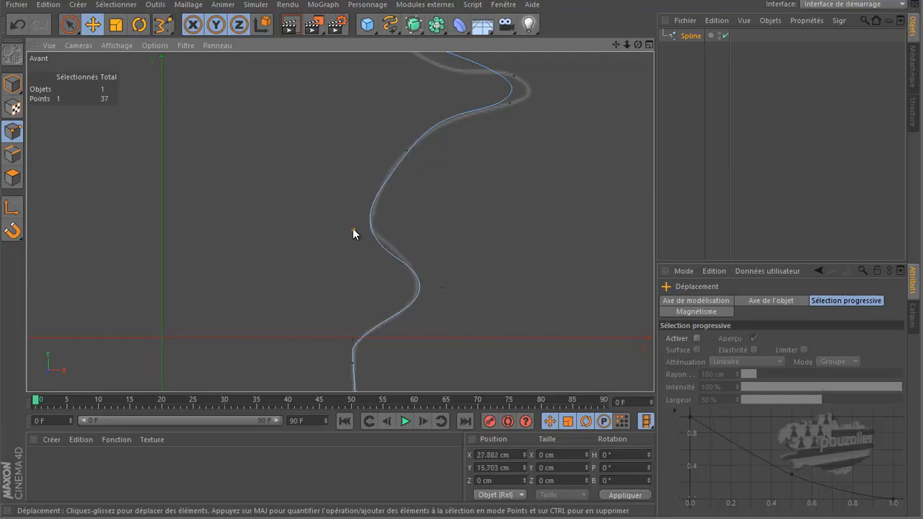
pyautogui.doubleClick(442, 287)
pyautogui.click(527, 251)
pyautogui.moveTo(440, 285); pyautogui.dragTo(436, 285)
# Insert a spline point between the notch and the ring, and move the ring's outer point to about X 38.74 cm, Y 6.41 cm.
pyautogui.keyDown('ctrl'); pyautogui.click(390, 259); pyautogui.keyUp('ctrl')
pyautogui.moveTo(388, 257); pyautogui.dragTo(394, 246)
pyautogui.moveTo(437, 285); pyautogui.dragTo(423, 294)
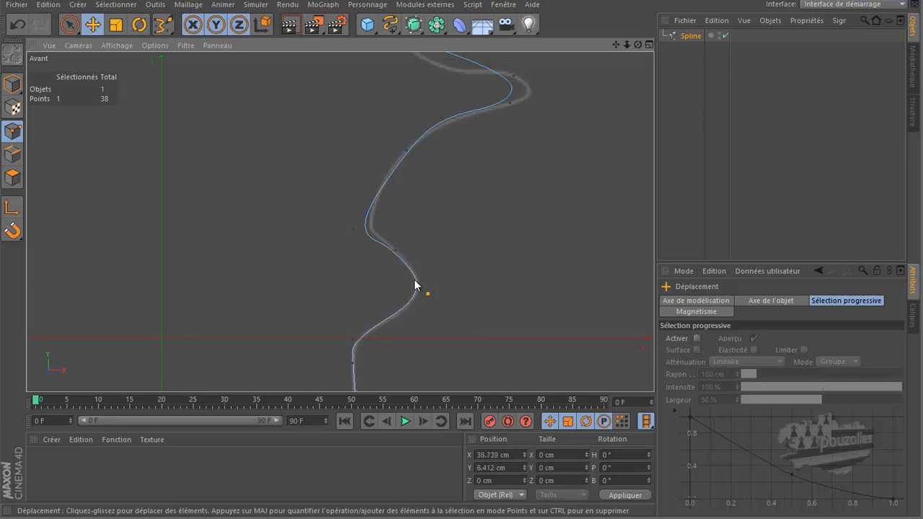
# Readjust the notch and ring points to the outline, placing the point between them at about X 34.75 cm, Y 12.65 cm.
pyautogui.click(353, 231)
pyautogui.moveTo(353, 231); pyautogui.dragTo(360, 221)
pyautogui.click(396, 251)
pyautogui.moveTo(396, 250); pyautogui.dragTo(399, 251)
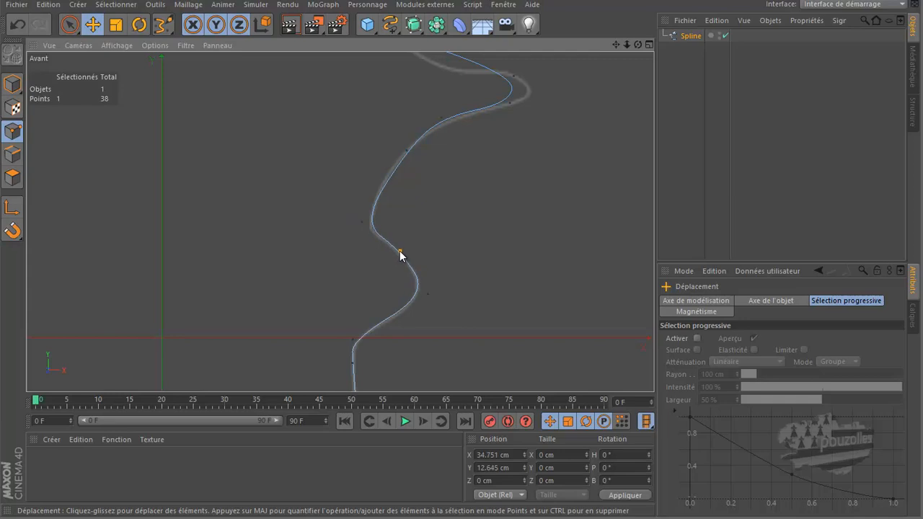
pyautogui.click(427, 293)
pyautogui.moveTo(427, 295); pyautogui.dragTo(428, 296)
# Move the flare's lower point slightly inward and its upper point to about X 42.86 cm, Y 32.25 cm.
pyautogui.click(408, 151)
pyautogui.moveTo(406, 151); pyautogui.dragTo(399, 152)
pyautogui.moveTo(440, 119); pyautogui.dragTo(455, 113)
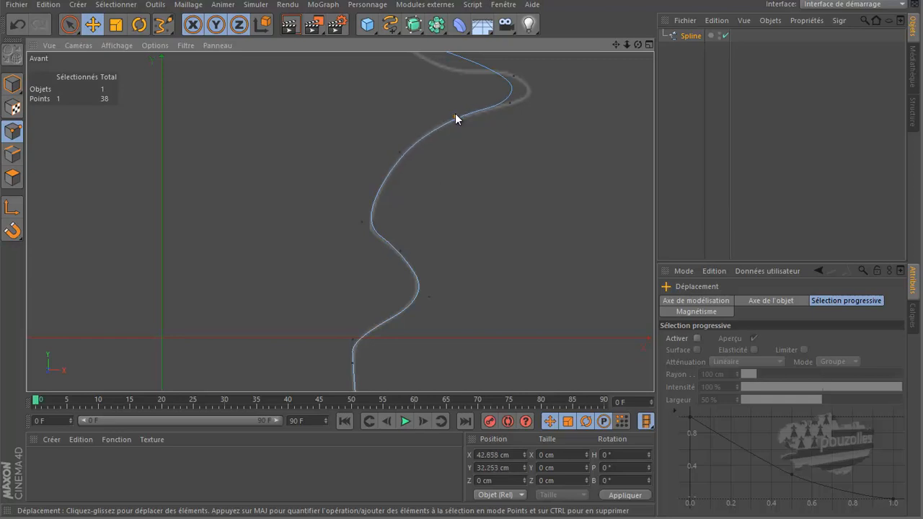
# Move the wide rim's two outer points outward and the point above the rim down and outward to follow the reference.
pyautogui.moveTo(616, 45); pyautogui.dragTo(633, 186)
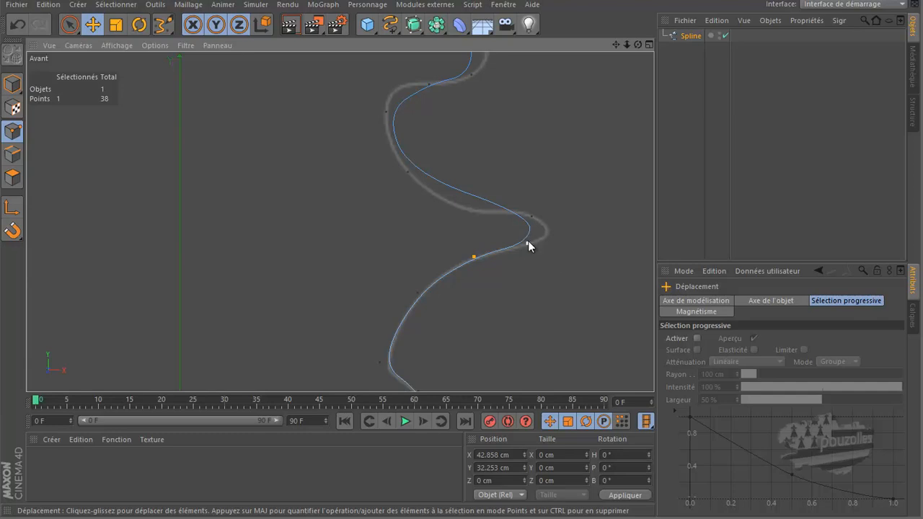
pyautogui.moveTo(528, 241); pyautogui.dragTo(550, 238)
pyautogui.moveTo(533, 214); pyautogui.dragTo(538, 213)
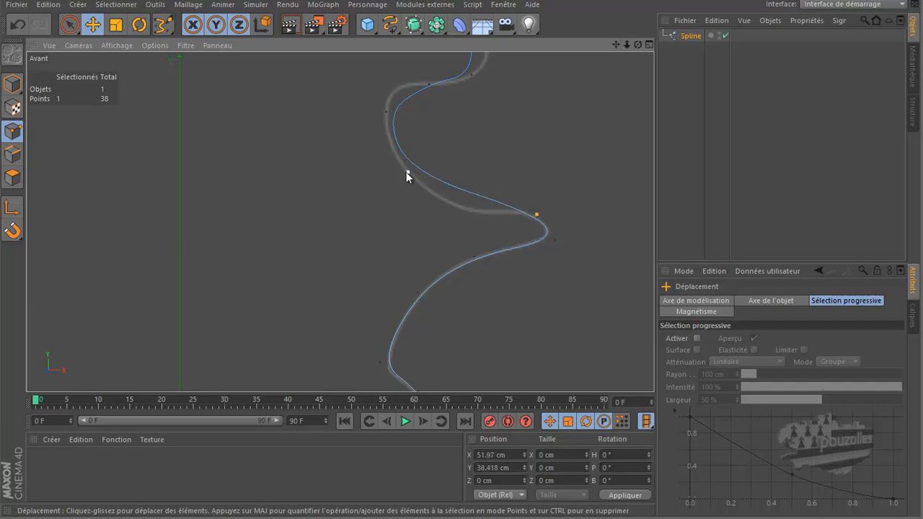
pyautogui.moveTo(406, 172); pyautogui.dragTo(432, 209)
pyautogui.moveTo(538, 212); pyautogui.dragTo(533, 207)
pyautogui.moveTo(432, 207); pyautogui.dragTo(441, 210)
# Move the notch points above the wide rim, the lower to about X 28.17 cm, Y 51.56 cm and the upper to X 33.51 cm, Y 59.43 cm.
pyautogui.moveTo(387, 110); pyautogui.dragTo(373, 122)
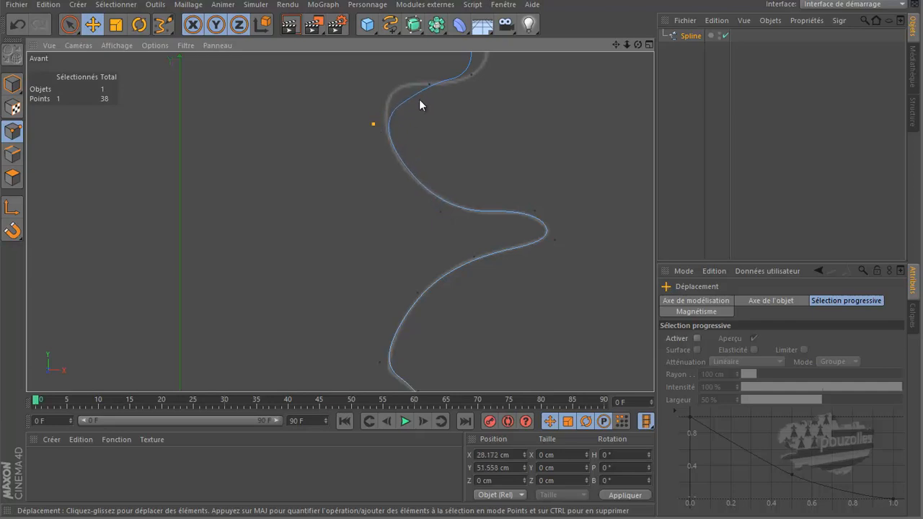
pyautogui.moveTo(428, 83); pyautogui.dragTo(409, 70)
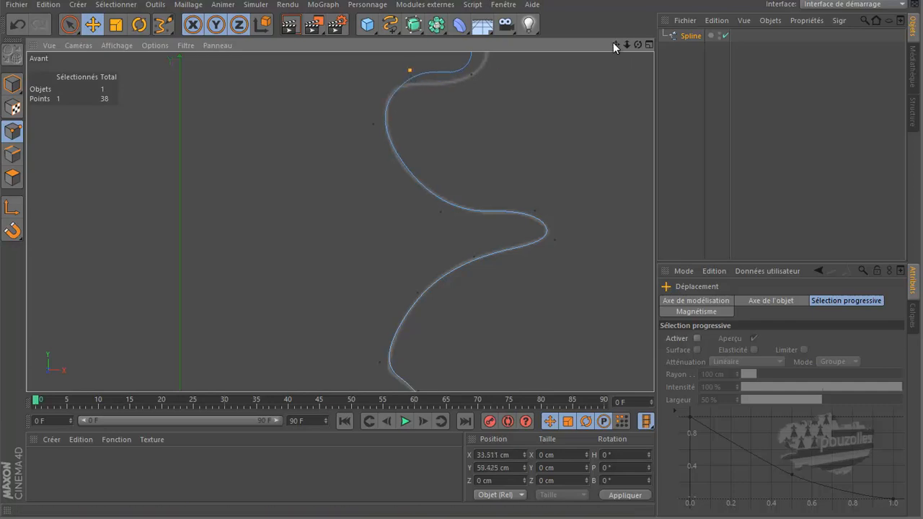
# Move the upper ring's lower outer point outward and the notch point beneath it to about X 31.93 cm, Y 57.75 cm.
pyautogui.moveTo(616, 45); pyautogui.dragTo(411, 331)
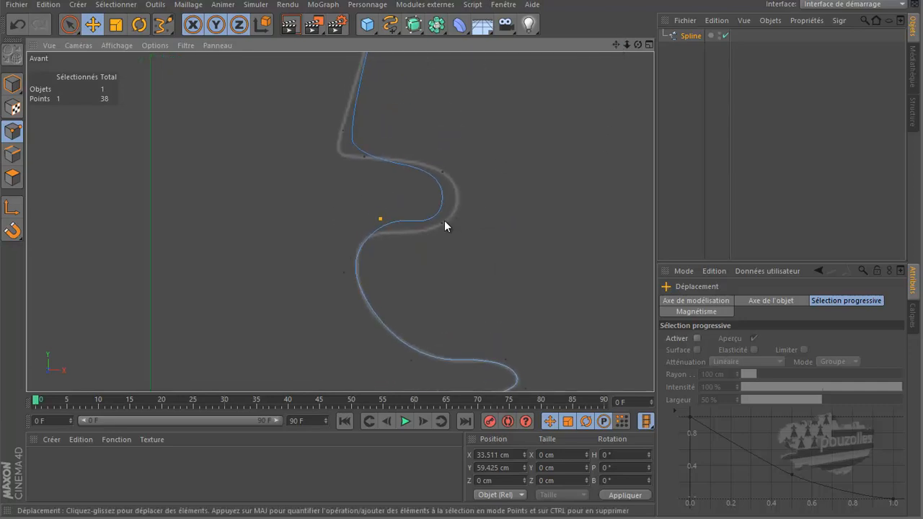
pyautogui.moveTo(439, 223); pyautogui.dragTo(459, 229)
pyautogui.click(380, 222)
pyautogui.moveTo(381, 223)
pyautogui.mouseDown()
pyautogui.moveTo(373, 235)
pyautogui.moveTo(378, 219)
pyautogui.mouseUp()
pyautogui.moveTo(377, 219); pyautogui.dragTo(368, 232)
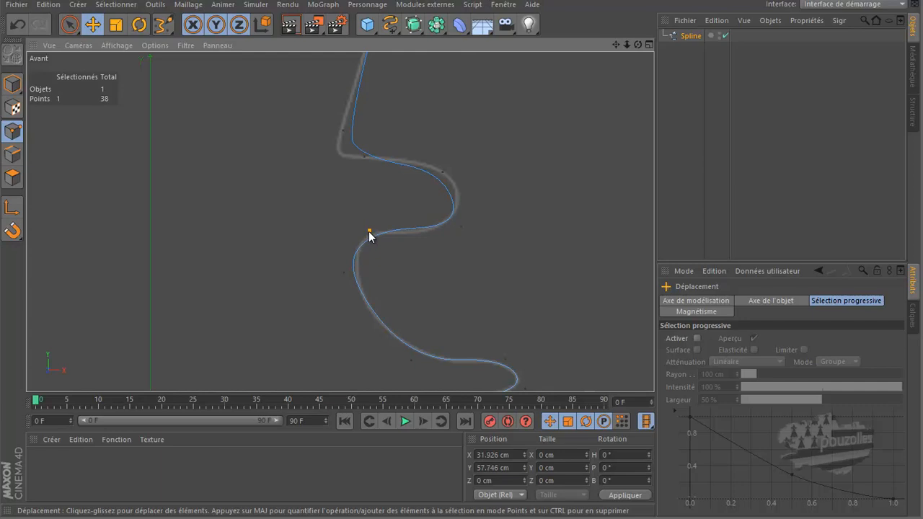
# Add a point on the ring's underside at about X 38.71 cm, Y 57.27 cm and readjust the neighbouring notch and ring points.
pyautogui.keyDown('ctrl'); pyautogui.click(415, 229); pyautogui.keyUp('ctrl')
pyautogui.moveTo(415, 228); pyautogui.dragTo(416, 230)
pyautogui.moveTo(344, 272); pyautogui.dragTo(349, 288)
pyautogui.moveTo(367, 229); pyautogui.dragTo(358, 232)
pyautogui.moveTo(461, 227); pyautogui.dragTo(465, 214)
pyautogui.click(415, 231)
pyautogui.moveTo(416, 232); pyautogui.dragTo(417, 233)
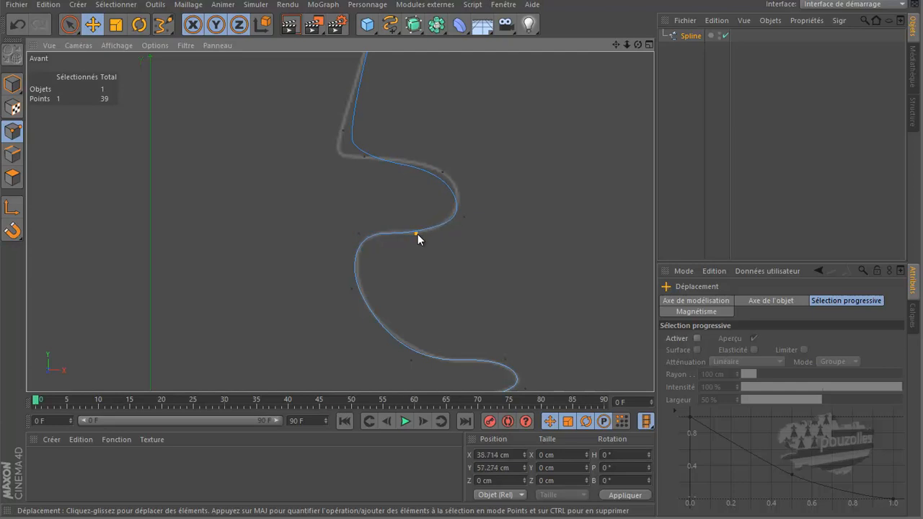
# Fine-tune the ring's outer points and move the corner points above it inward, the upper to about X 26.87 cm, Y 70.61 cm.
pyautogui.doubleClick(465, 216)
pyautogui.press('Return')
pyautogui.moveTo(465, 218); pyautogui.dragTo(461, 218)
pyautogui.click(451, 166)
pyautogui.moveTo(365, 158); pyautogui.dragTo(334, 142)
# Add two points near the head's widest corner and move them onto the reference outline's upper slope.
pyautogui.moveTo(618, 41); pyautogui.dragTo(460, 260)
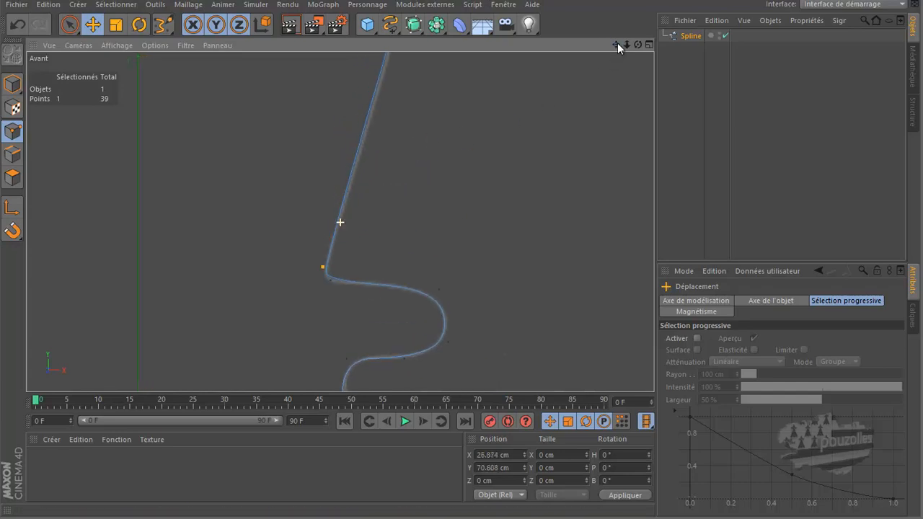
pyautogui.moveTo(616, 45); pyautogui.dragTo(461, 263)
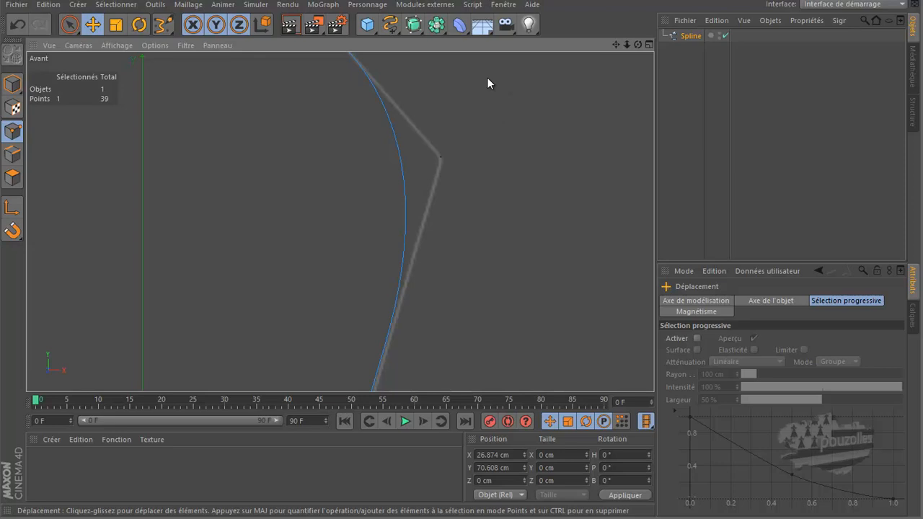
pyautogui.keyDown('ctrl'); pyautogui.click(399, 152); pyautogui.keyUp('ctrl')
pyautogui.keyDown('ctrl'); pyautogui.click(424, 176); pyautogui.keyUp('ctrl')
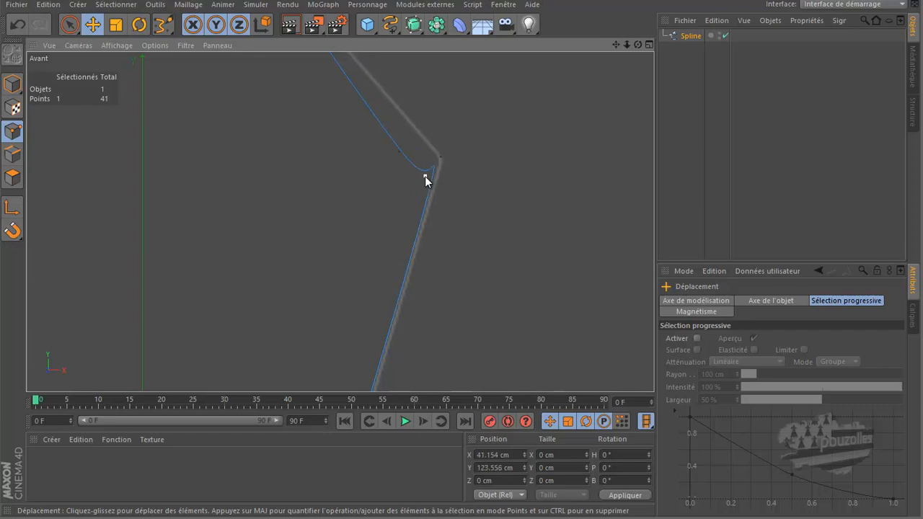
pyautogui.doubleClick(399, 152)
pyautogui.click(490, 115)
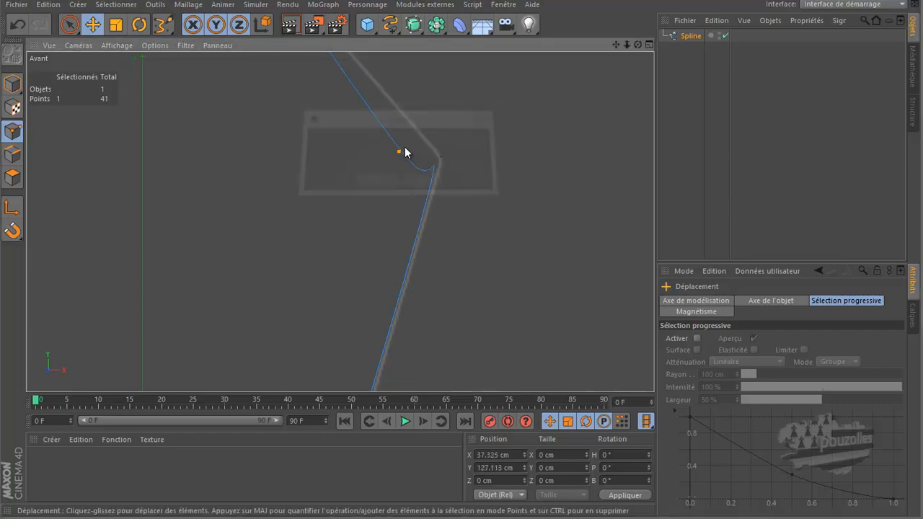
pyautogui.moveTo(399, 151); pyautogui.dragTo(409, 116)
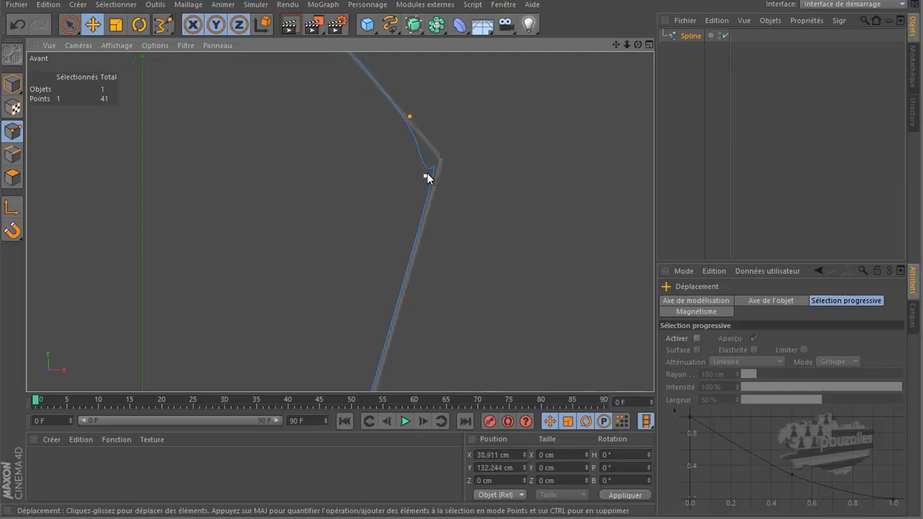
pyautogui.moveTo(426, 174); pyautogui.dragTo(431, 144)
# Delete the surplus points just below the head's widest corner to remove the kink in the curve.
pyautogui.keyDown('ctrl'); pyautogui.click(430, 179); pyautogui.keyUp('ctrl')
pyautogui.press('Delete')
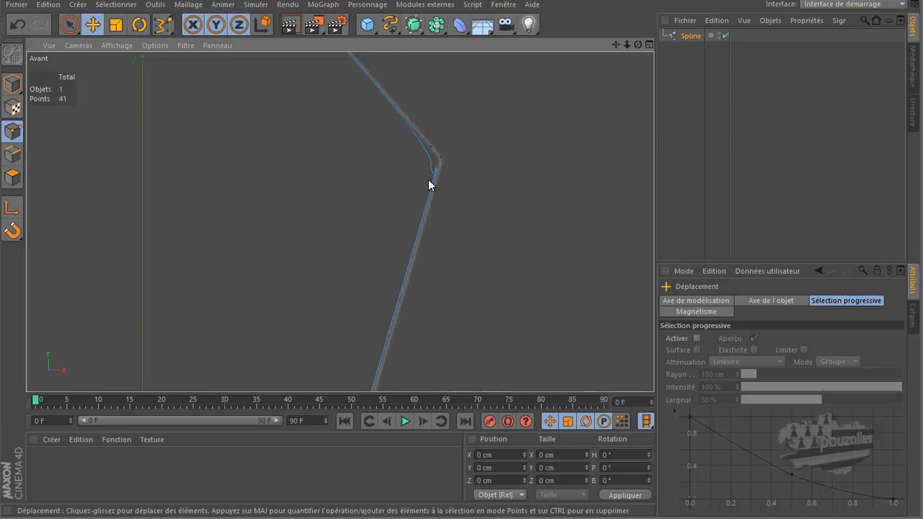
pyautogui.moveTo(430, 184); pyautogui.dragTo(414, 158)
pyautogui.click(416, 158)
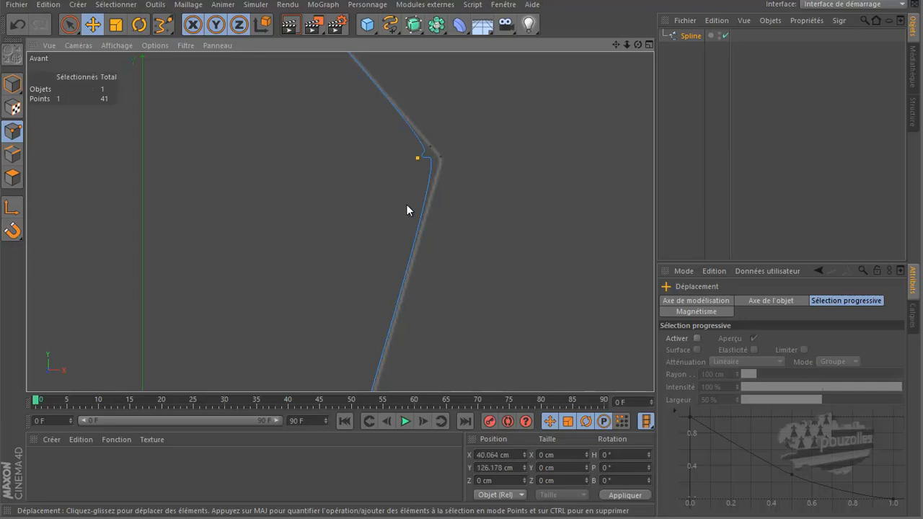
pyautogui.press('Delete')
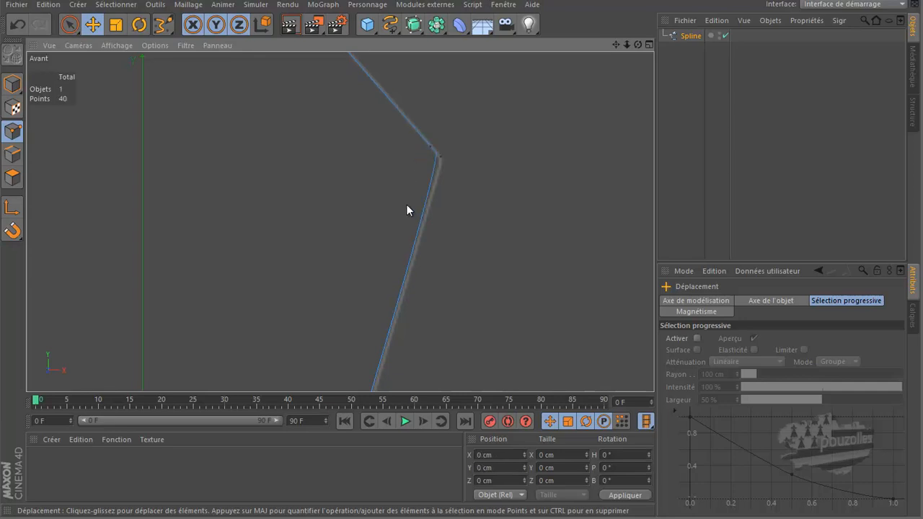
# Move the point at the head's widest corner to about X 44.17 cm, Y 125.81 cm.
pyautogui.click(441, 157)
pyautogui.moveTo(442, 157); pyautogui.dragTo(447, 162)
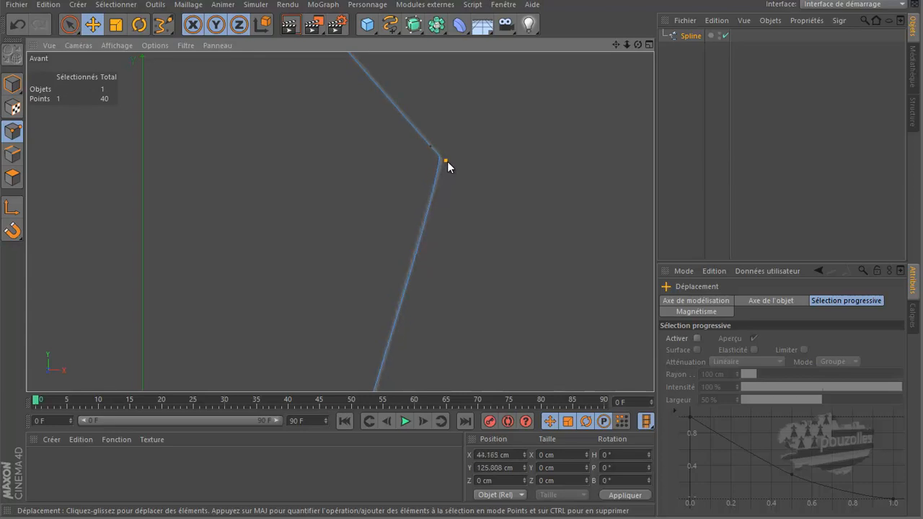
pyautogui.click(461, 146)
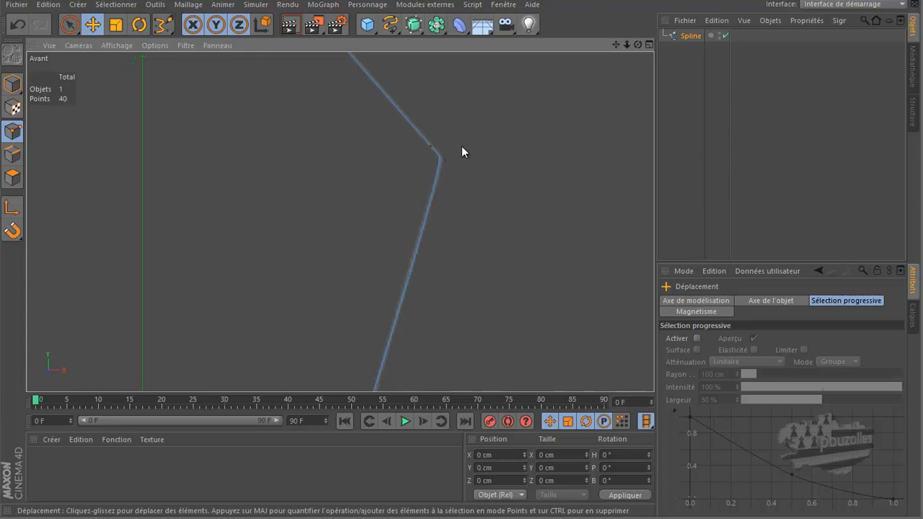
# Add a point on the ledge at the top of the head's slope, at about X 15.36 cm, Y 157.11 cm.
pyautogui.scroll(-3, 452, 182)
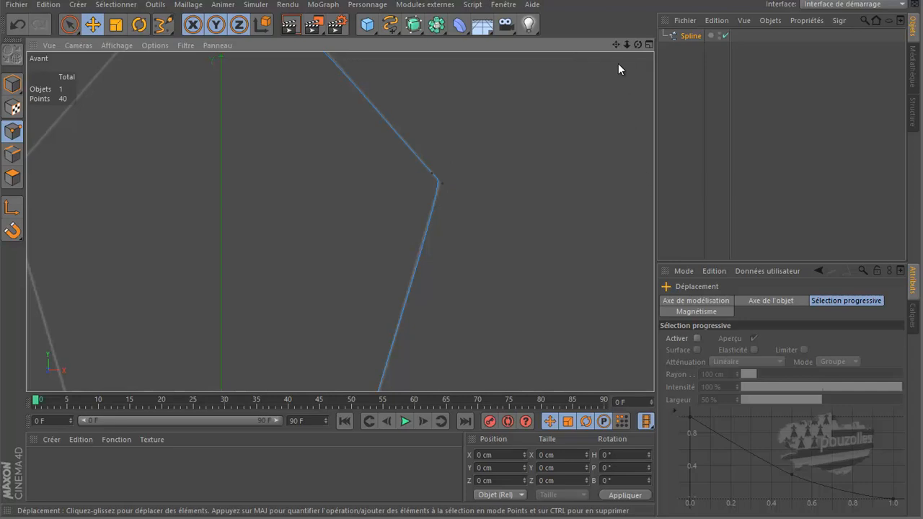
pyautogui.moveTo(615, 44); pyautogui.dragTo(463, 261)
pyautogui.scroll(2, 321, 221)
pyautogui.scroll(3, 321, 221)
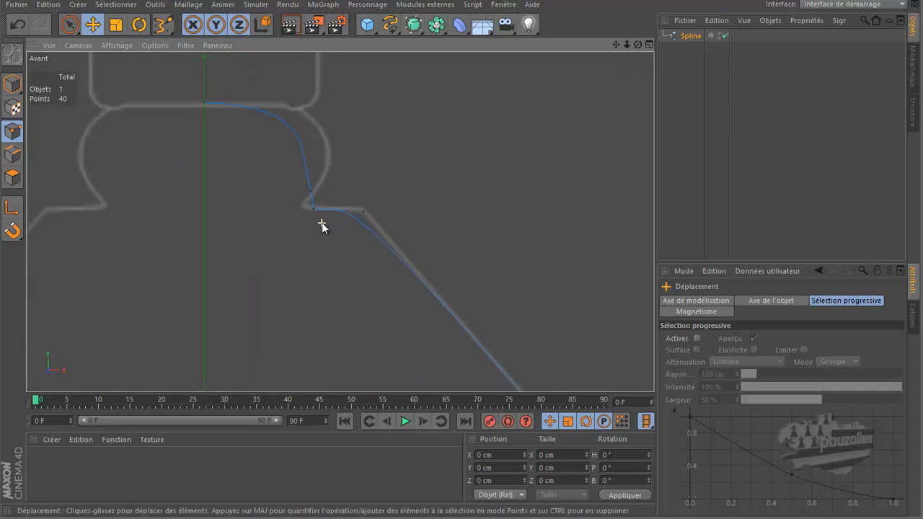
pyautogui.keyDown('ctrl'); pyautogui.click(375, 230); pyautogui.keyUp('ctrl')
pyautogui.moveTo(373, 229); pyautogui.dragTo(353, 209)
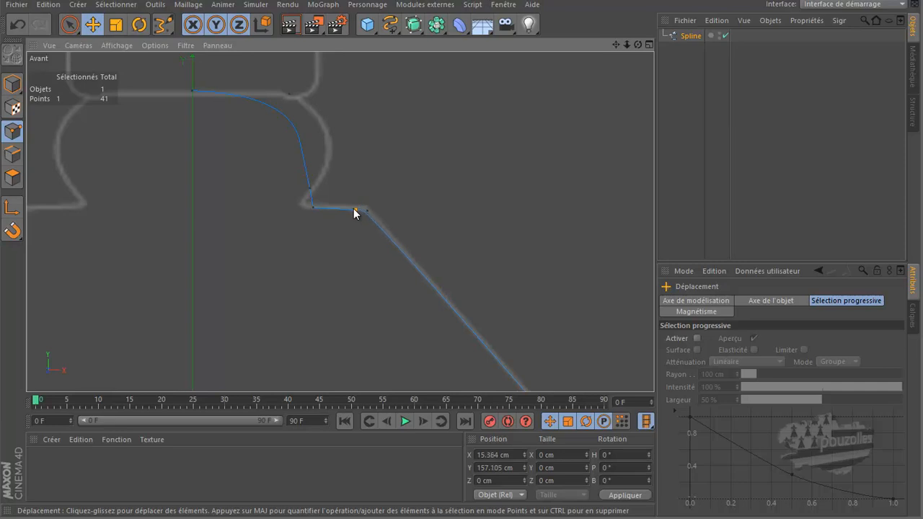
# Reposition the points at the notch above the ledge to follow the collar's lower corner and its outward bulge.
pyautogui.click(312, 209)
pyautogui.moveTo(312, 209); pyautogui.dragTo(308, 186)
pyautogui.doubleClick(308, 189)
pyautogui.click(395, 149)
pyautogui.moveTo(310, 189); pyautogui.dragTo(330, 167)
# Add a point near the collar's upper corner and align the corner points with the top edge of the reference.
pyautogui.keyDown('ctrl'); pyautogui.click(294, 112); pyautogui.keyUp('ctrl')
pyautogui.moveTo(291, 110); pyautogui.dragTo(286, 90)
pyautogui.doubleClick(289, 92)
pyautogui.click(375, 56)
pyautogui.moveTo(290, 92); pyautogui.dragTo(308, 100)
# Move the collar bulge's outer point to about X 13.62 cm, Y 162.63 cm.
pyautogui.doubleClick(326, 166)
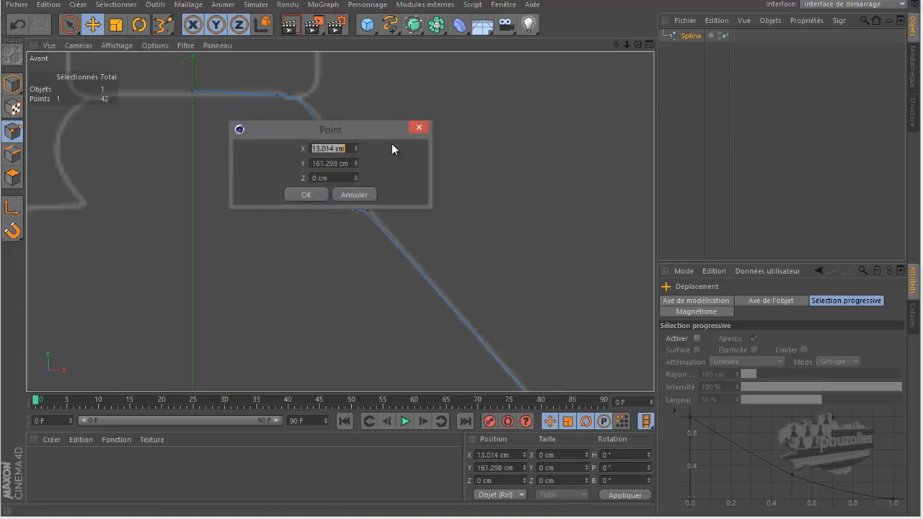
pyautogui.click(418, 129)
pyautogui.moveTo(330, 166); pyautogui.dragTo(337, 152)
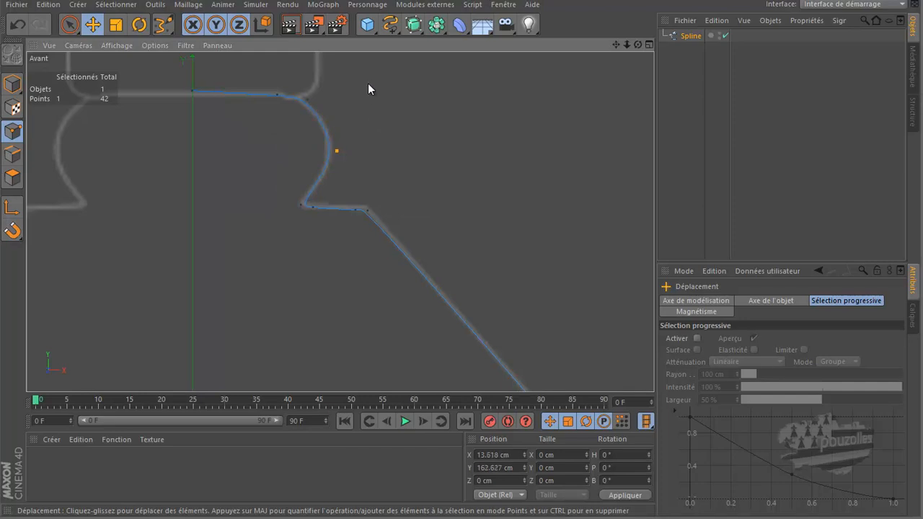
# Lower the profile's top end point to about Y 167.96 cm and set its X position to 0.
pyautogui.click(192, 92)
pyautogui.click(497, 454)
pyautogui.write('0')
pyautogui.click(625, 496)
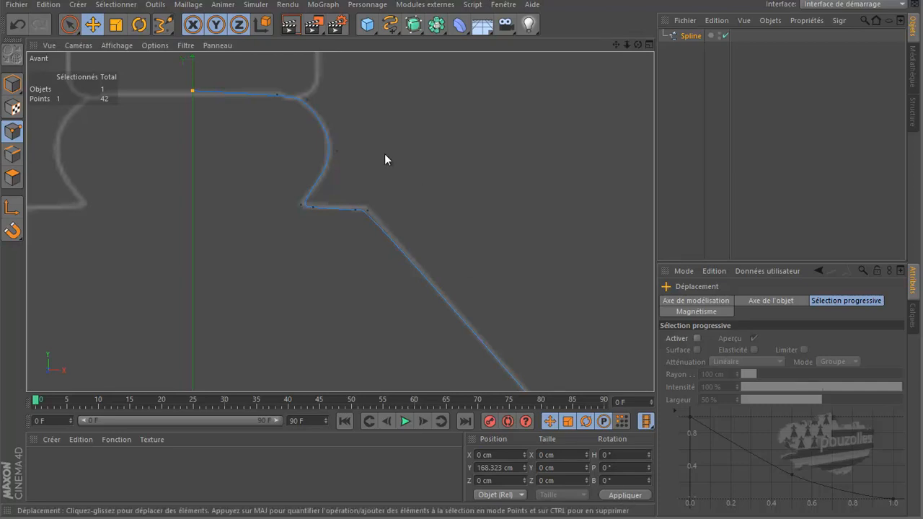
pyautogui.moveTo(193, 89); pyautogui.dragTo(193, 92)
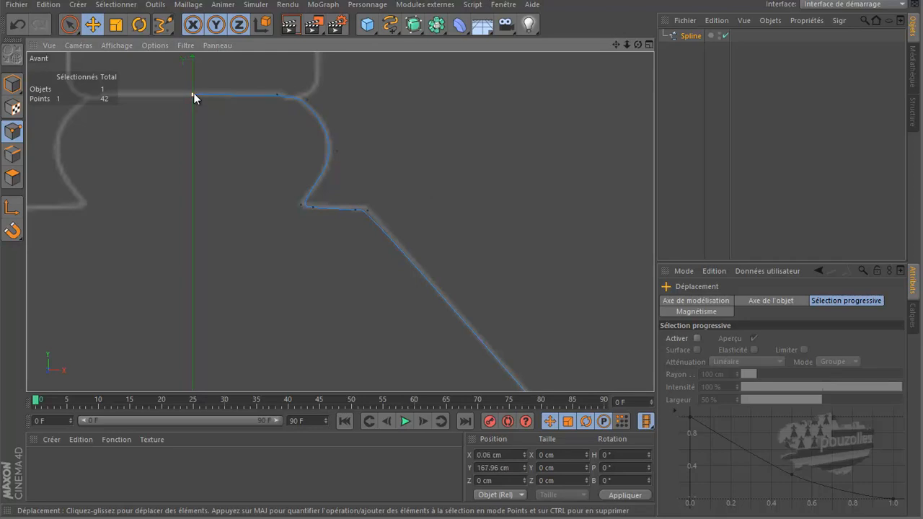
pyautogui.click(510, 454)
pyautogui.write('0')
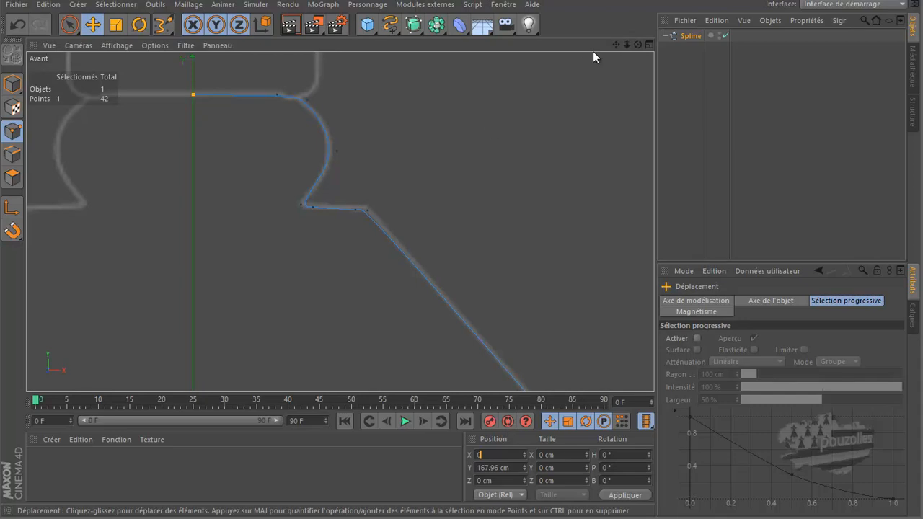
# Set the X position of the profile's bottom end point to 0 and lower it to about Y -237.14 cm.
pyautogui.moveTo(617, 44)
pyautogui.mouseDown()
pyautogui.moveTo(462, 249)
pyautogui.moveTo(463, 169)
pyautogui.moveTo(457, 313)
pyautogui.moveTo(461, 261)
pyautogui.mouseUp()
pyautogui.scroll(-4, 251, 375)
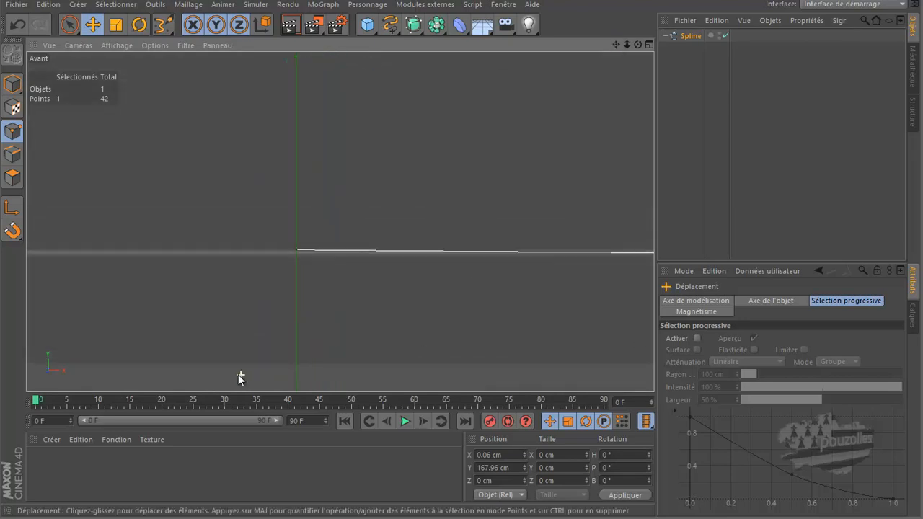
pyautogui.click(269, 268)
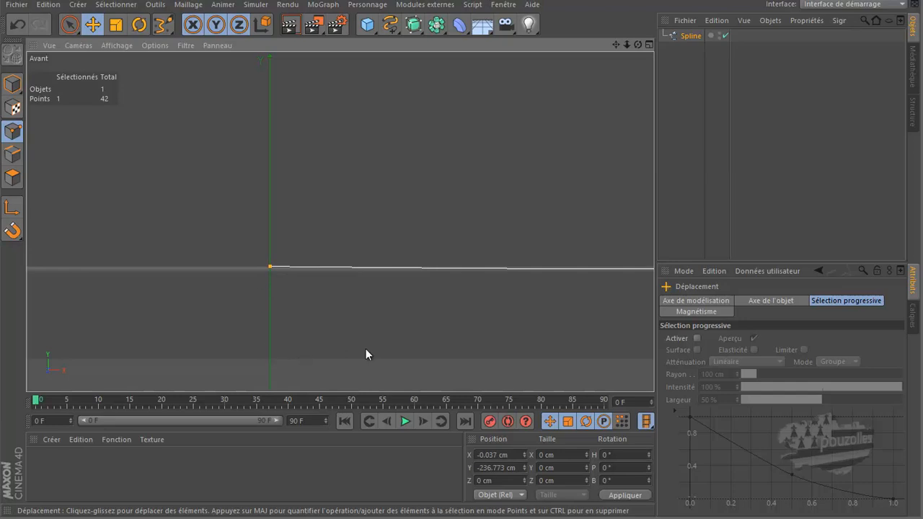
pyautogui.doubleClick(499, 454)
pyautogui.write('0')
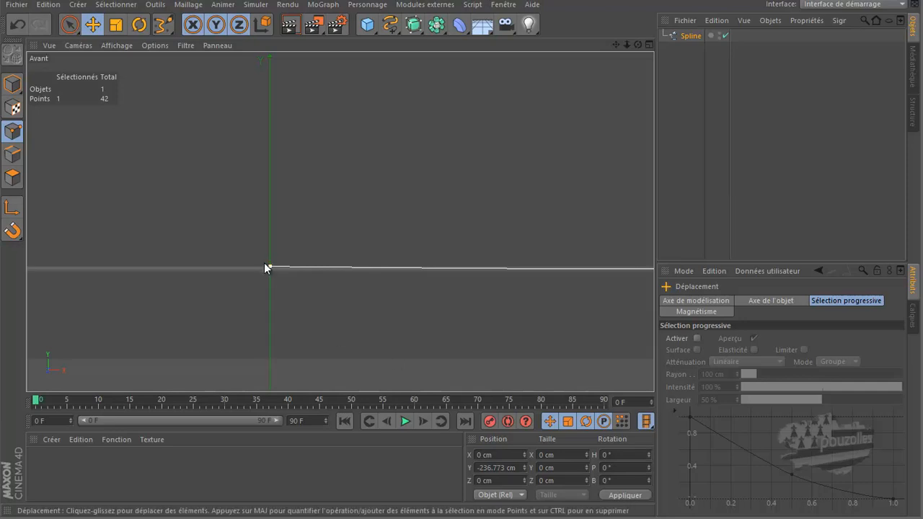
pyautogui.click(50, 292)
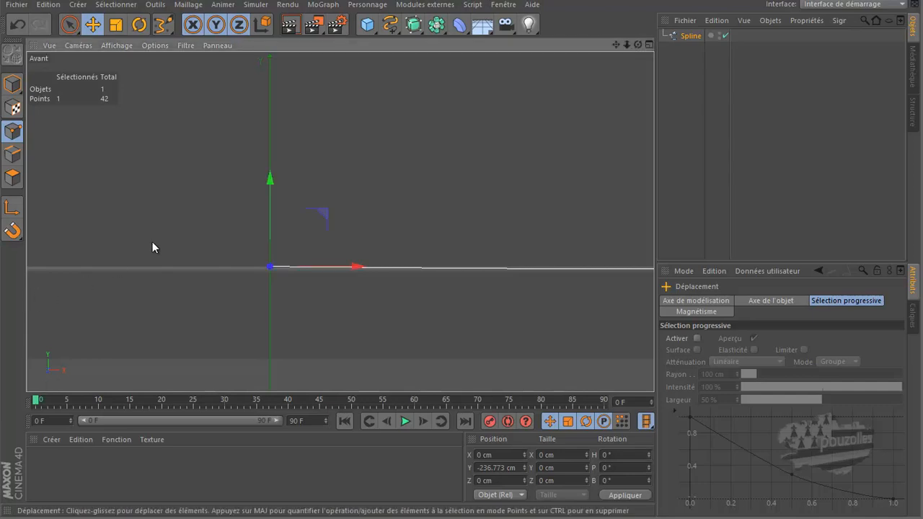
pyautogui.moveTo(271, 177); pyautogui.dragTo(275, 186)
# Add a Révolution NURBS object and make the profile spline its child.
pyautogui.scroll(-5, 202, 221)
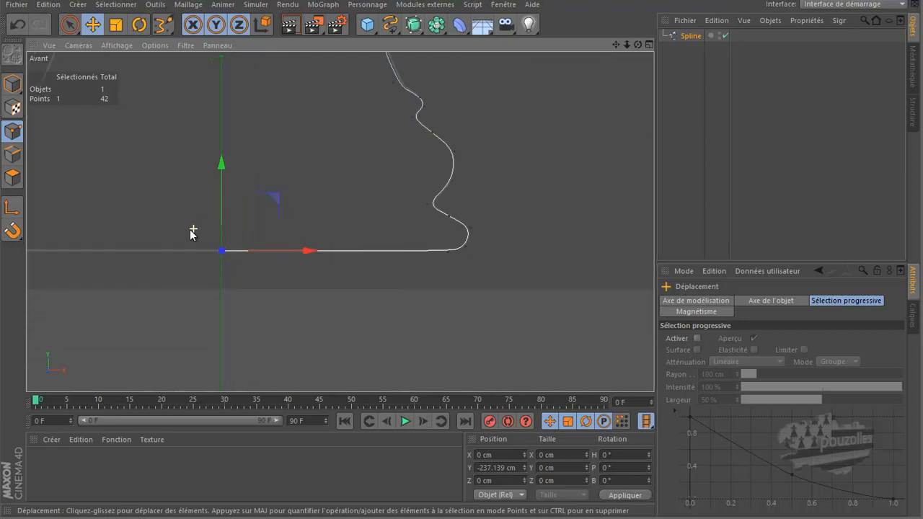
pyautogui.scroll(-8, 436, 332)
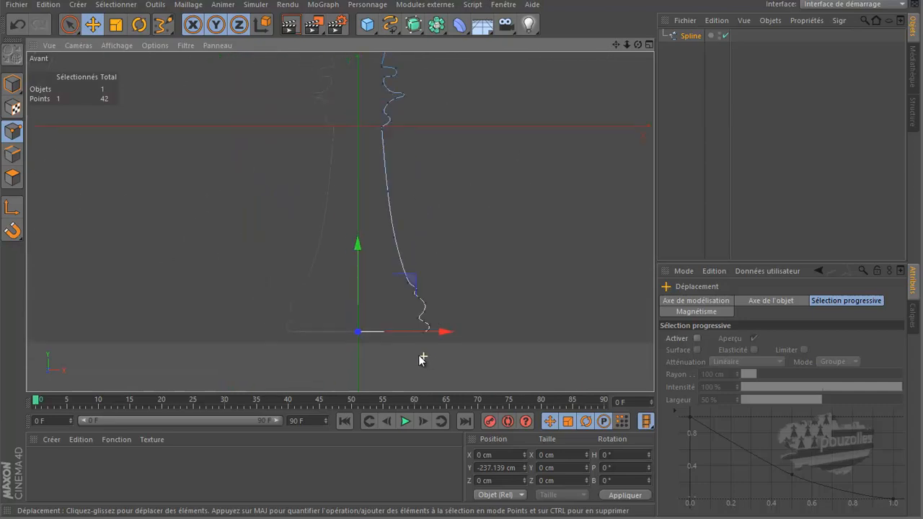
pyautogui.scroll(-3, 418, 357)
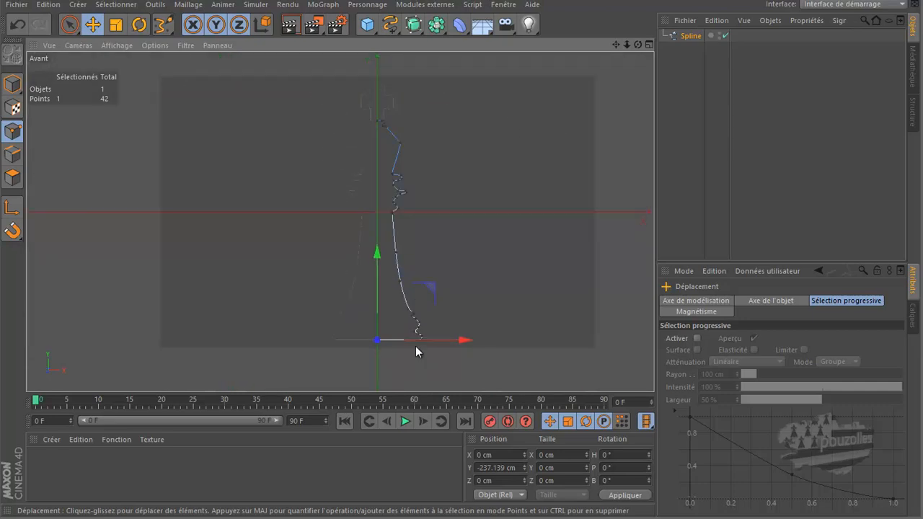
pyautogui.click(409, 29)
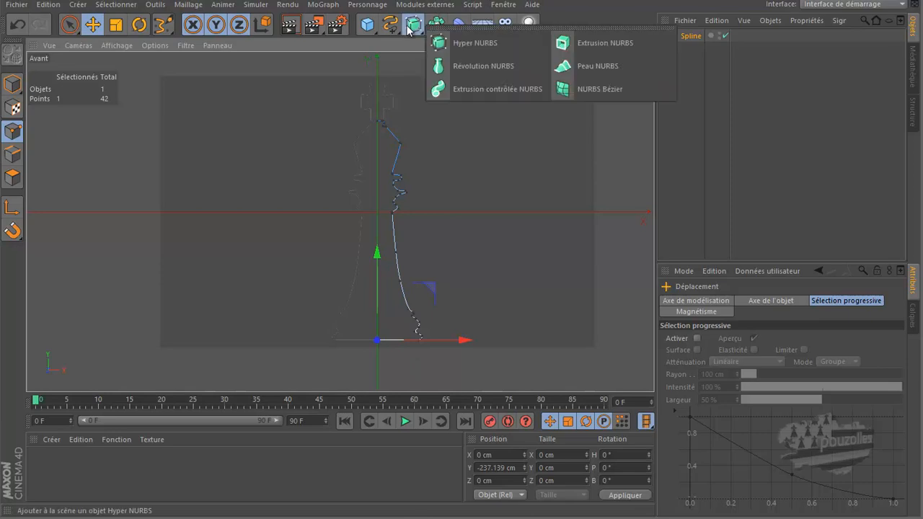
pyautogui.click(480, 66)
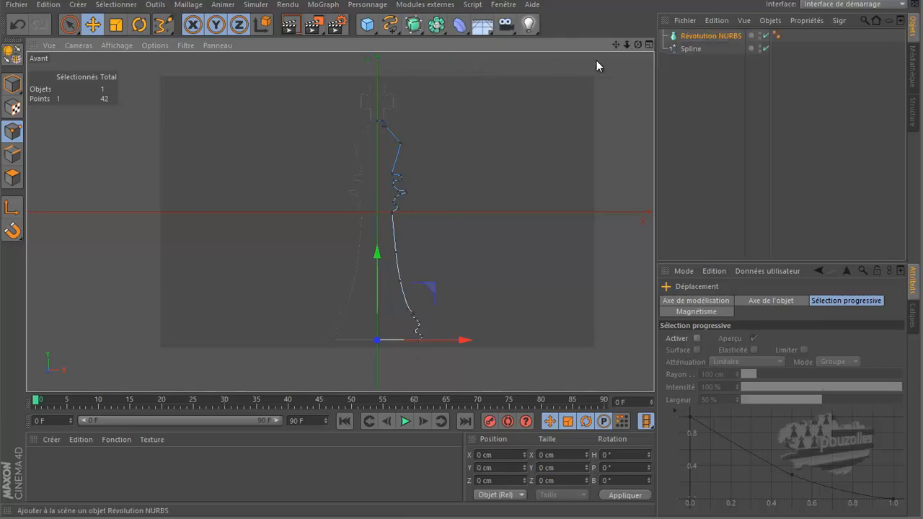
pyautogui.moveTo(691, 49); pyautogui.dragTo(707, 34)
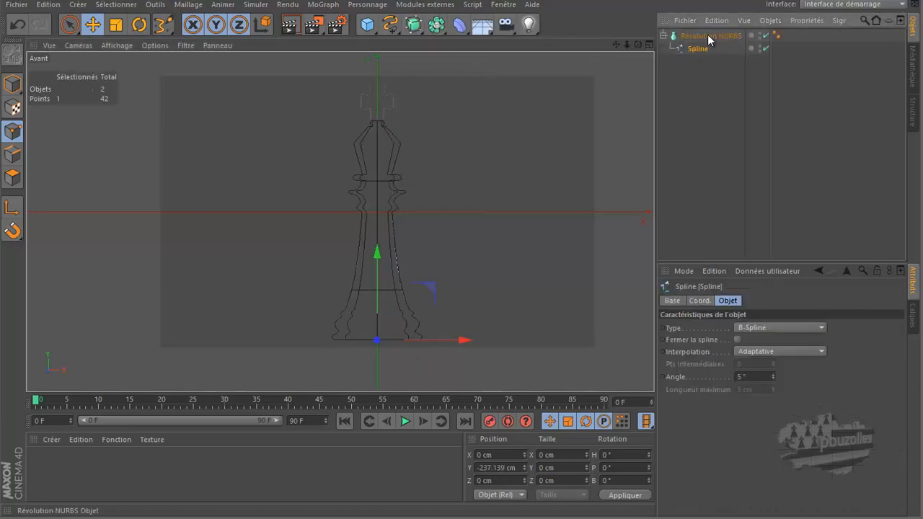
# Examine the revolved king from several angles in perspective, then reselect the spline and return to the four-view layout.
pyautogui.middleClick(248, 167)
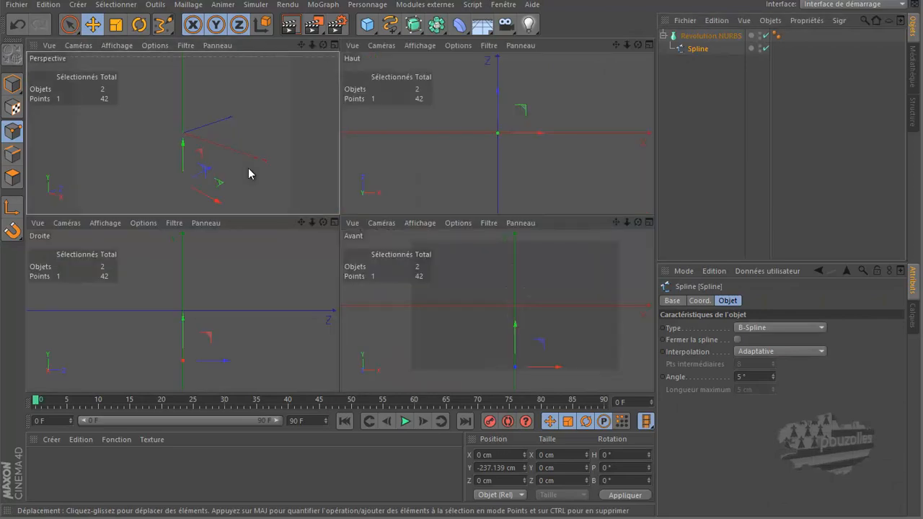
pyautogui.middleClick(248, 168)
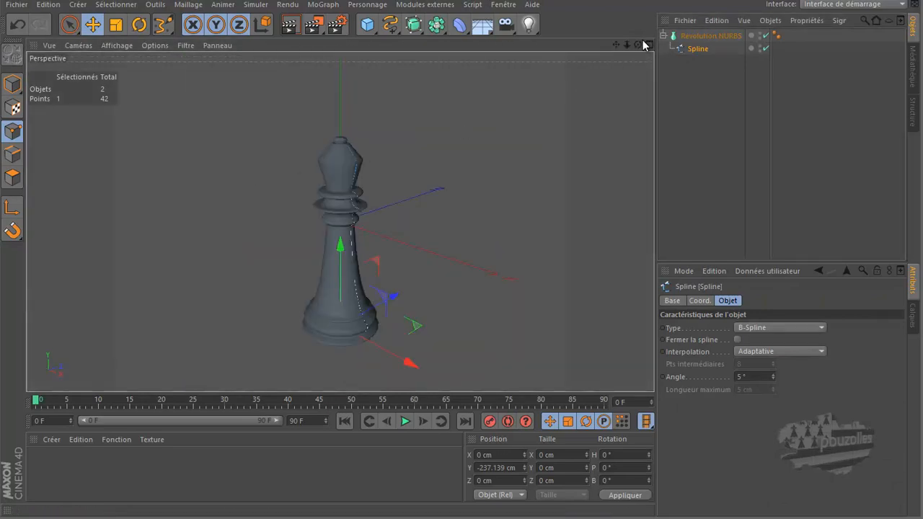
pyautogui.moveTo(638, 47)
pyautogui.mouseDown()
pyautogui.moveTo(482, 253)
pyautogui.moveTo(469, 264)
pyautogui.moveTo(466, 253)
pyautogui.mouseUp()
pyautogui.click(689, 116)
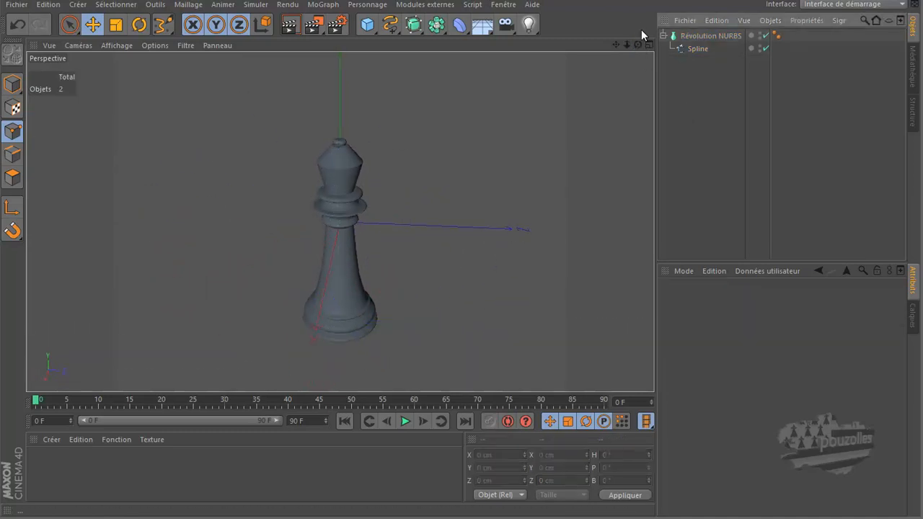
pyautogui.moveTo(634, 45); pyautogui.dragTo(464, 262)
pyautogui.click(696, 49)
pyautogui.middleClick(451, 346)
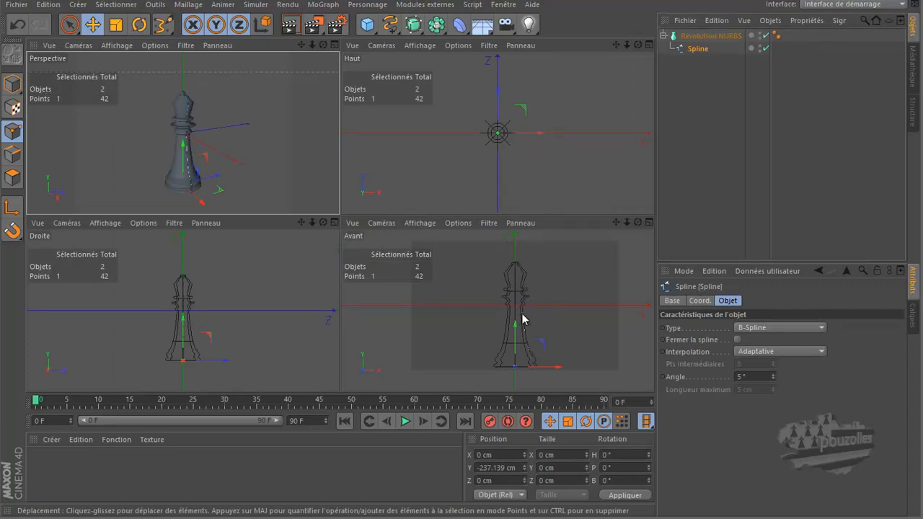
# Try to move a point on the king's lower shaft profile outward along X, and undo the move.
pyautogui.click(521, 313)
pyautogui.click(522, 308)
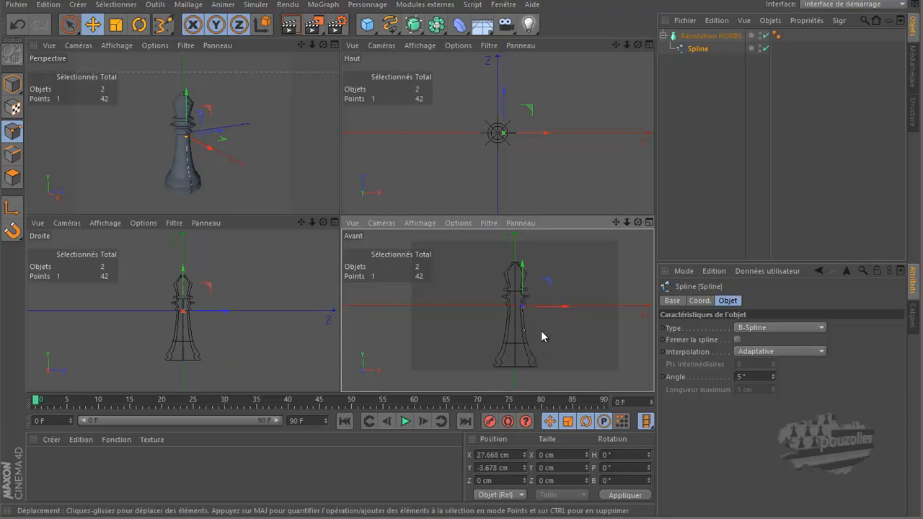
pyautogui.moveTo(524, 335); pyautogui.dragTo(577, 332)
pyautogui.click(16, 28)
pyautogui.click(16, 27)
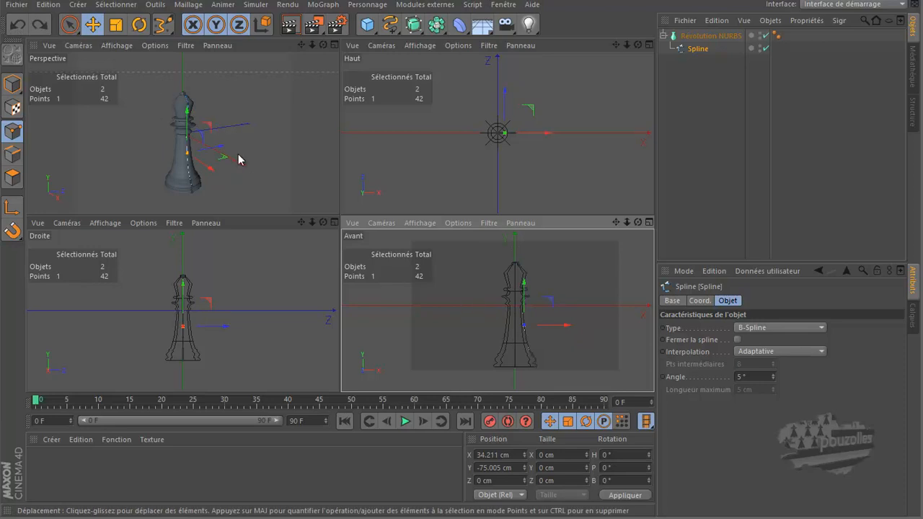
# Add a cube and raise it along Y to about 203.3 cm, centred on the cross in the front view's background image.
pyautogui.middleClick(513, 253)
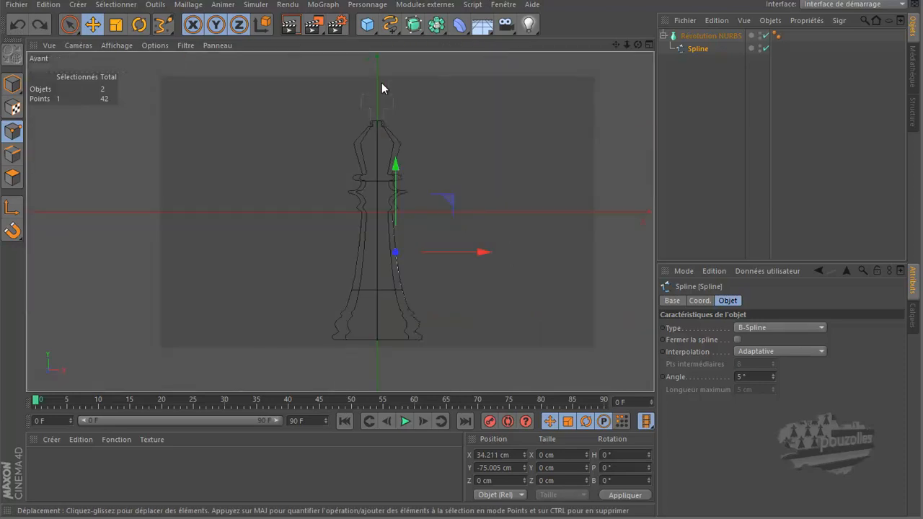
pyautogui.scroll(8, 382, 88)
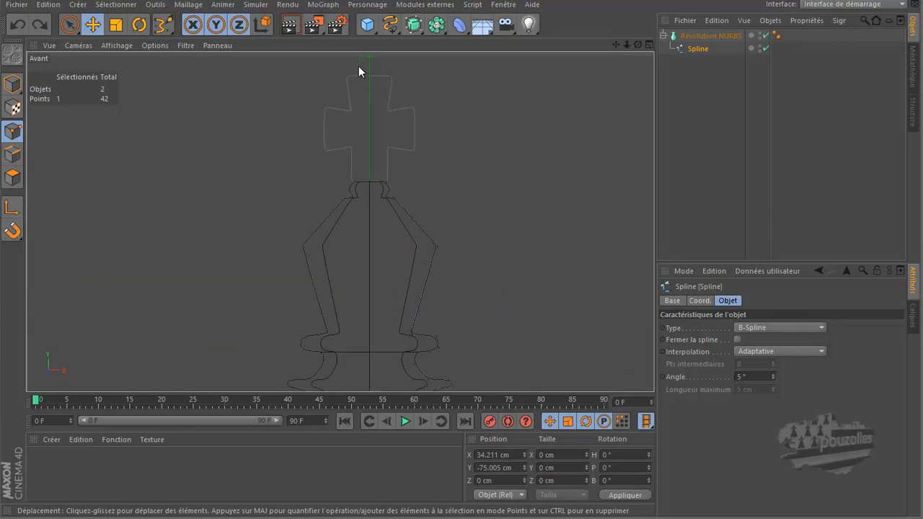
pyautogui.click(663, 34)
pyautogui.click(692, 34)
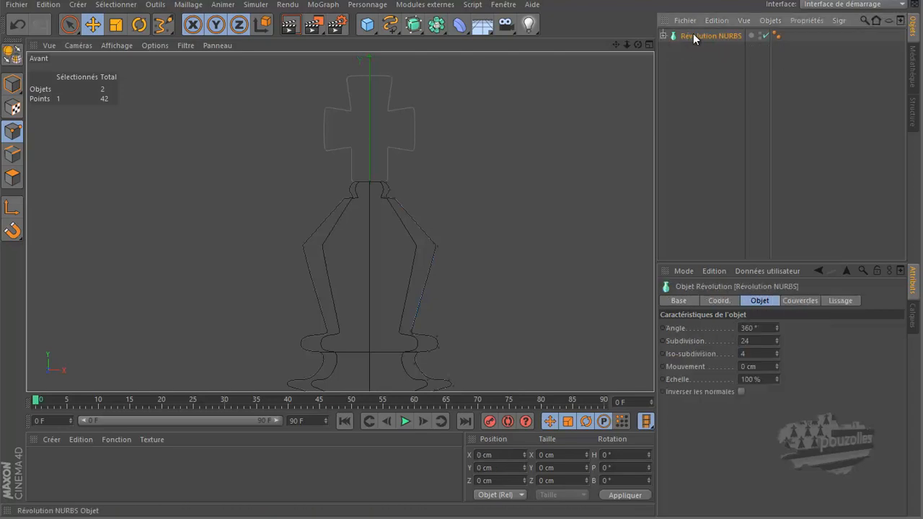
pyautogui.click(367, 25)
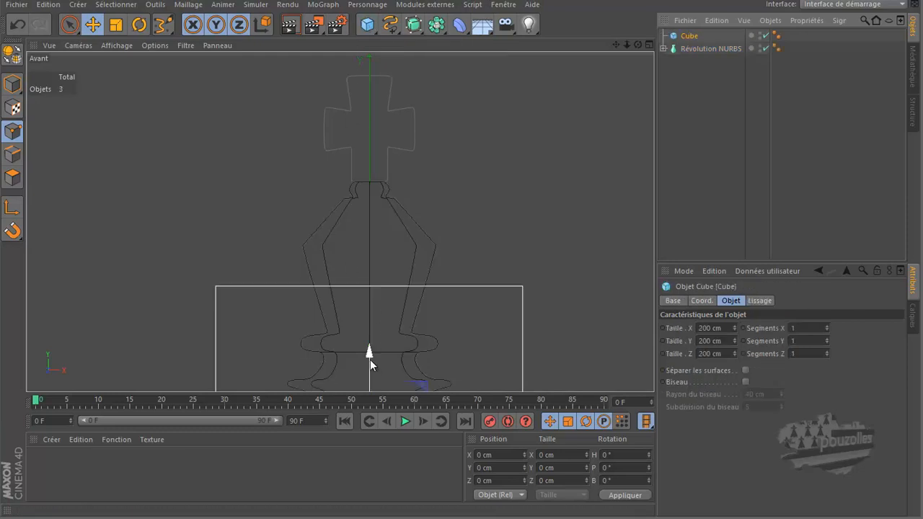
pyautogui.moveTo(369, 356); pyautogui.dragTo(462, 259)
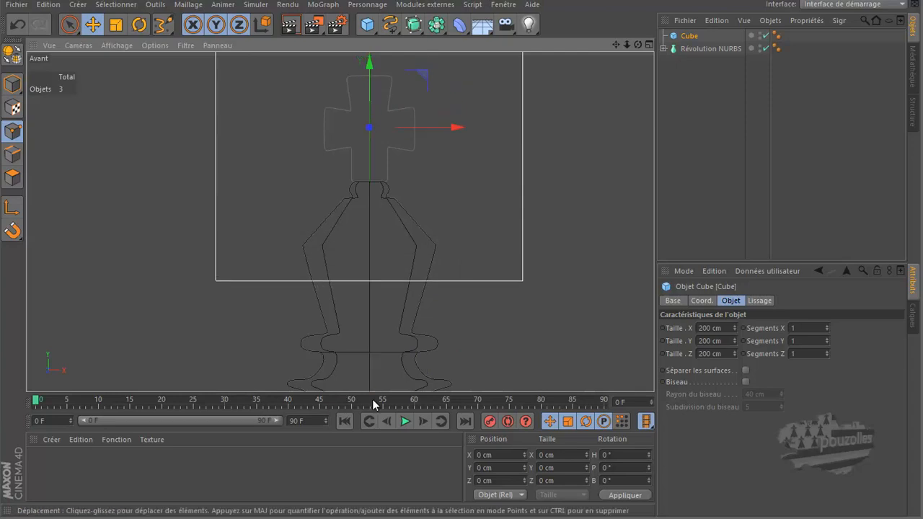
# Shrink the cube in the front view to the cross outline, about 59.3 cm in X and 66.9 cm in Y.
pyautogui.keyDown('alt'); pyautogui.moveTo(377, 258); pyautogui.dragTo(379, 328, button='middle'); pyautogui.keyUp('alt')
pyautogui.keyDown('alt'); pyautogui.moveTo(379, 328); pyautogui.dragTo(375, 222, button='right'); pyautogui.keyUp('alt')
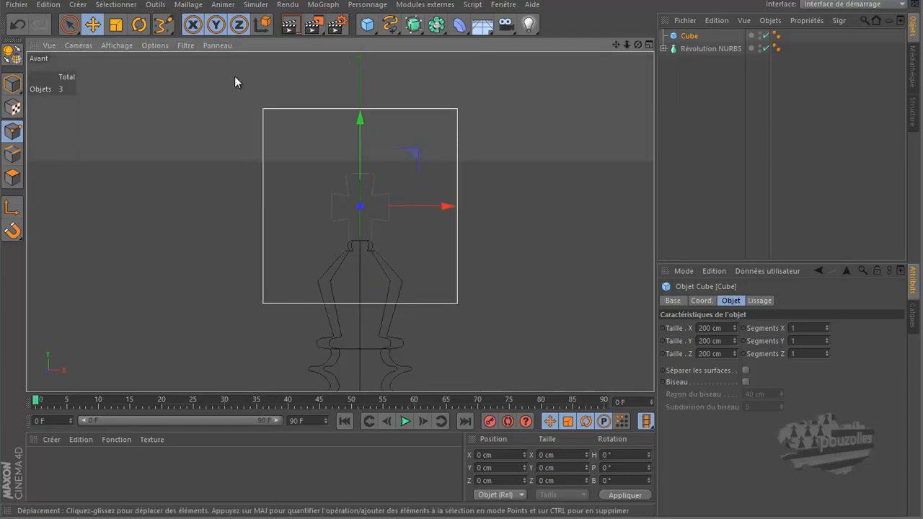
pyautogui.click(12, 85)
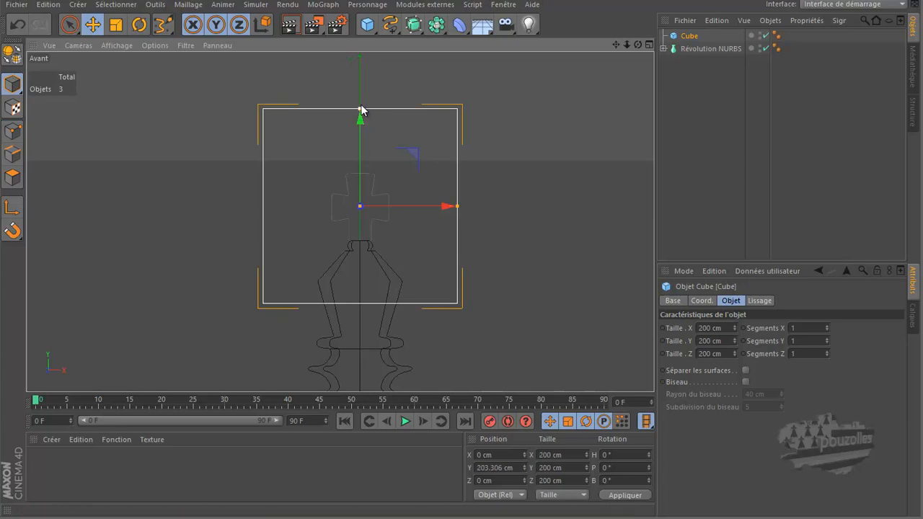
pyautogui.moveTo(357, 108); pyautogui.dragTo(366, 173)
pyautogui.click(16, 27)
pyautogui.moveTo(458, 207); pyautogui.dragTo(390, 218)
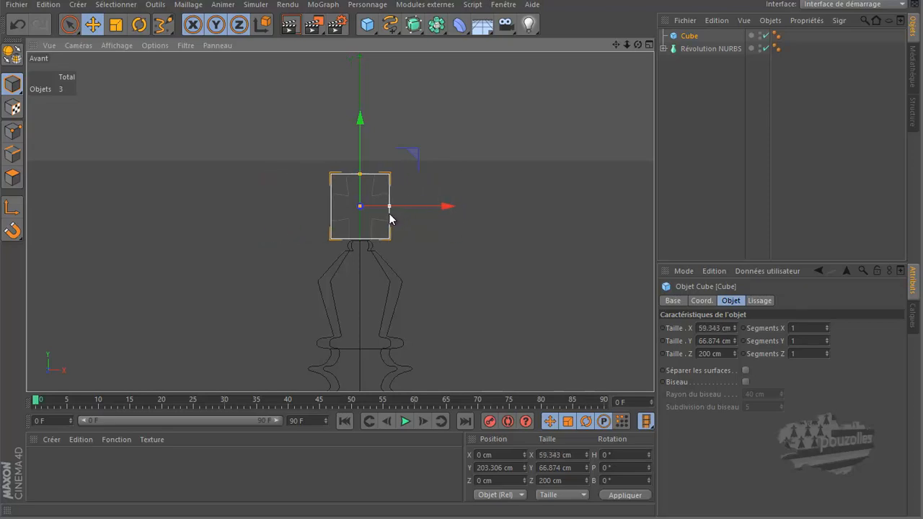
# Reduce the cube's Z size in the top view to about 14.7 cm.
pyautogui.middleClick(254, 179)
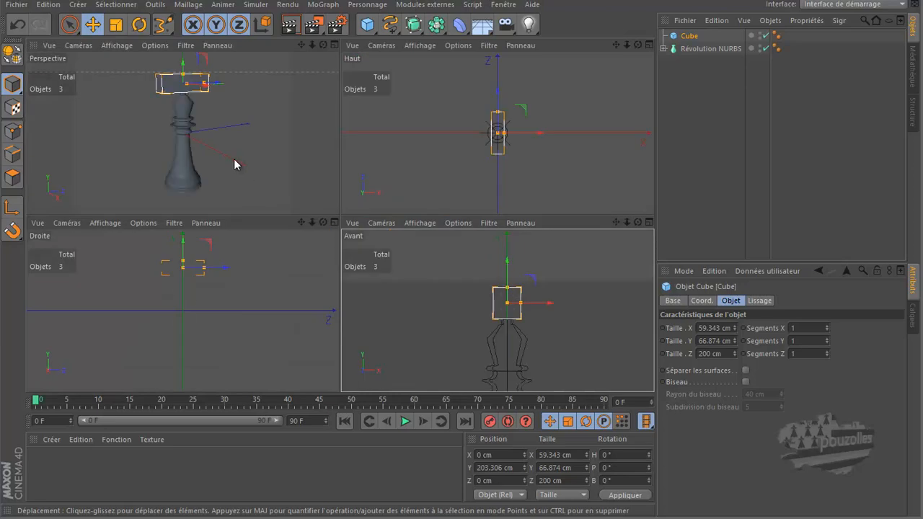
pyautogui.middleClick(417, 157)
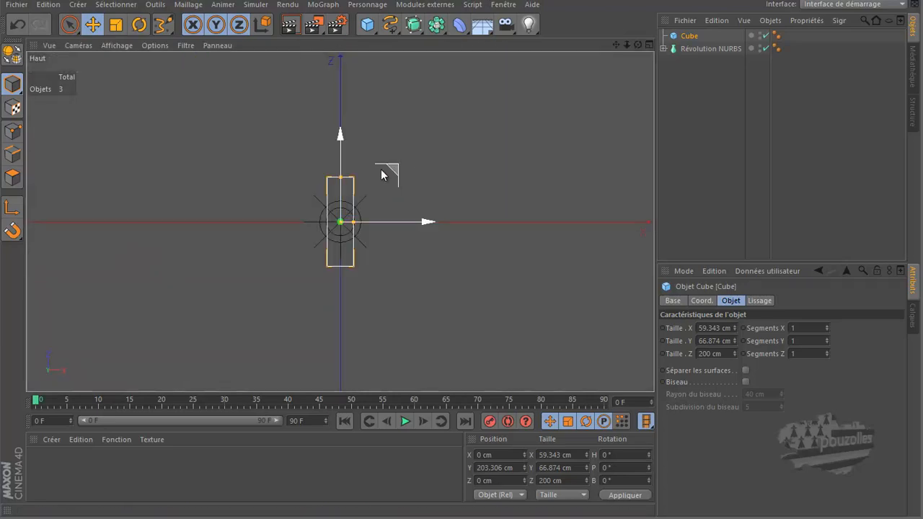
pyautogui.scroll(6, 332, 231)
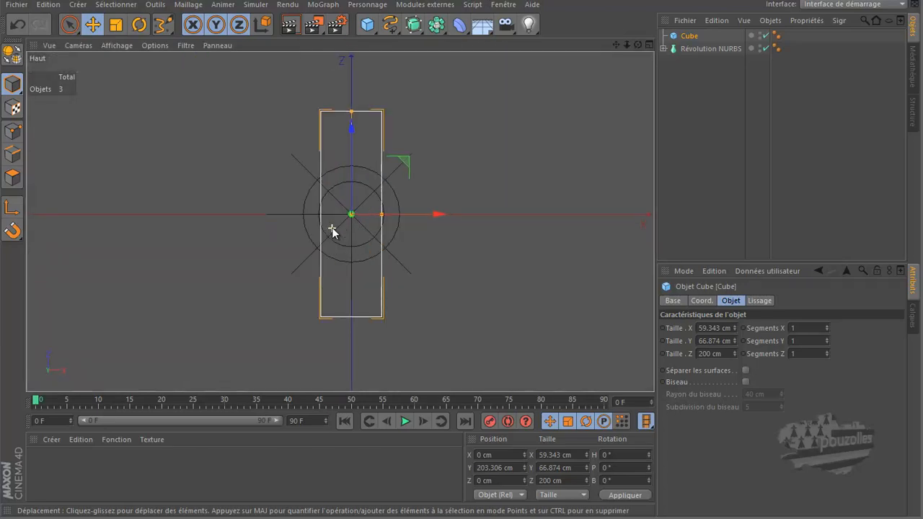
pyautogui.moveTo(360, 86); pyautogui.dragTo(362, 196)
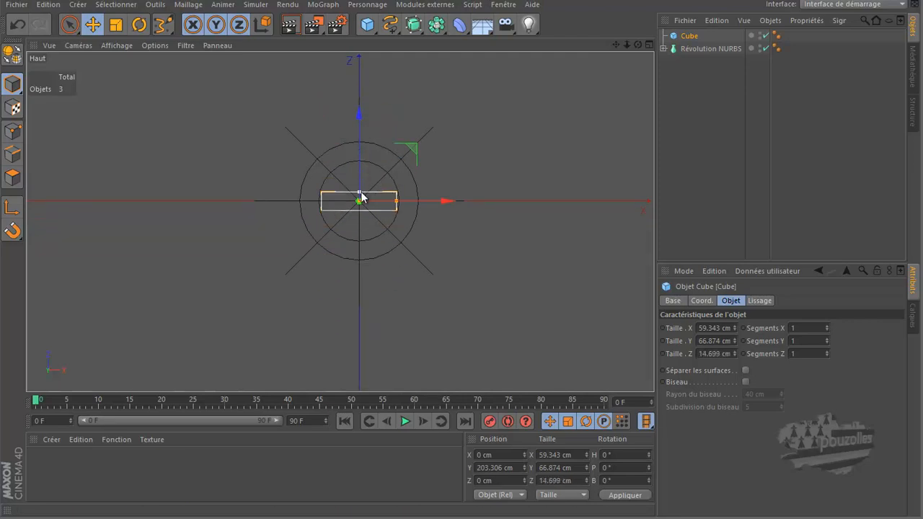
# Thin the cube further in the perspective view to a Z size of about 10.2 cm, checking it against the king's head.
pyautogui.middleClick(210, 188)
pyautogui.middleClick(200, 172)
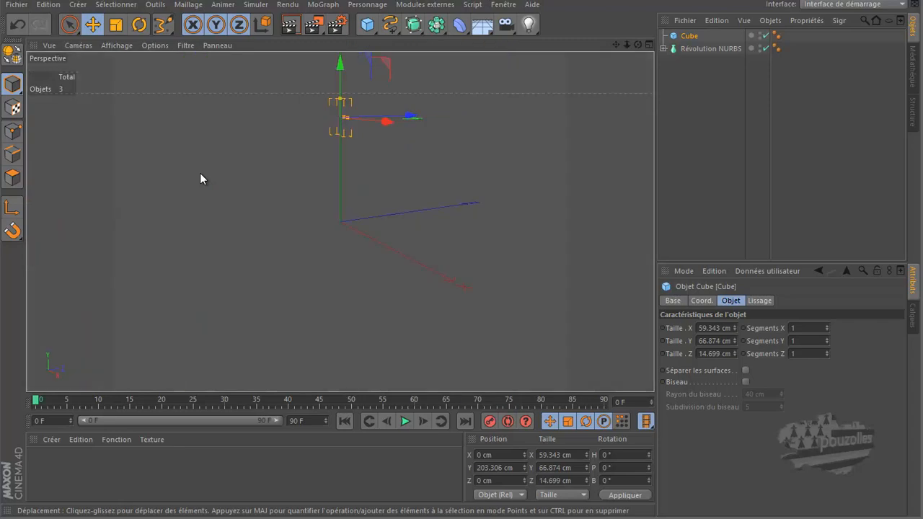
pyautogui.scroll(4, 302, 86)
pyautogui.moveTo(638, 44); pyautogui.dragTo(460, 257)
pyautogui.moveTo(354, 152); pyautogui.dragTo(351, 154)
pyautogui.moveTo(637, 45); pyautogui.dragTo(462, 256)
# Return to the front view of the cube and convert it into an editable polygon object.
pyautogui.middleClick(315, 216)
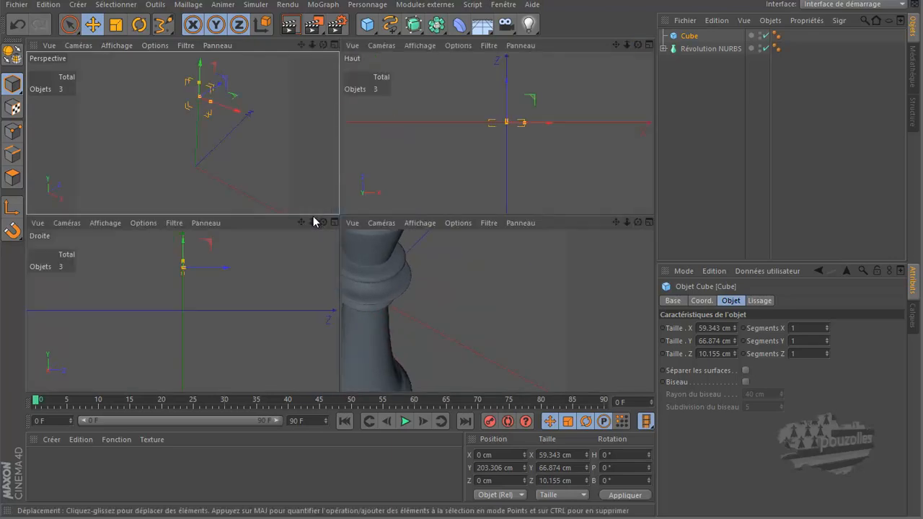
pyautogui.middleClick(464, 282)
pyautogui.scroll(5, 362, 220)
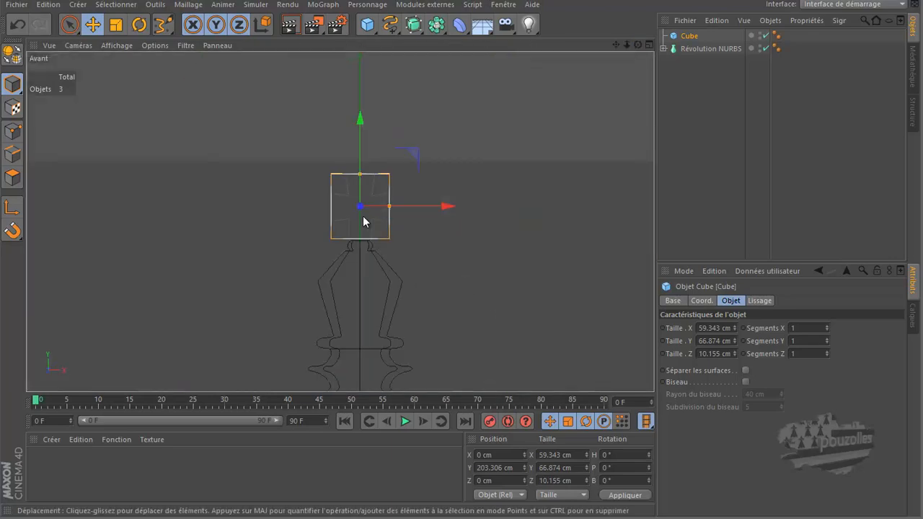
pyautogui.scroll(2, 355, 260)
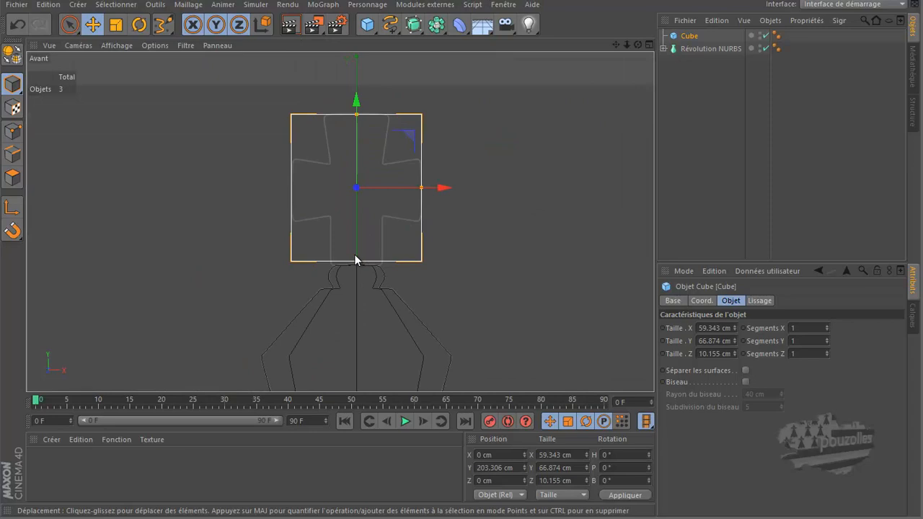
pyautogui.click(12, 53)
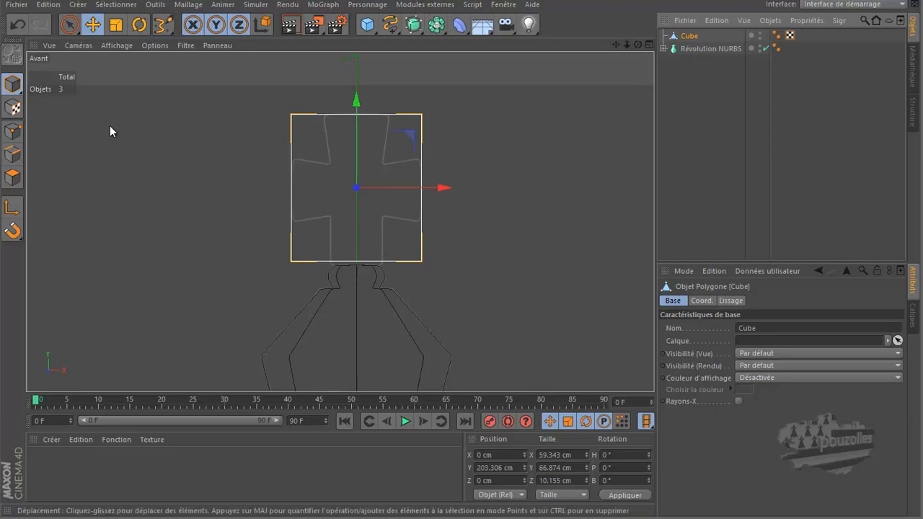
# Cut two horizontal and two vertical loops into the cube along the cross arms with the Knife (Couteau) in Boucle mode.
pyautogui.press('k')
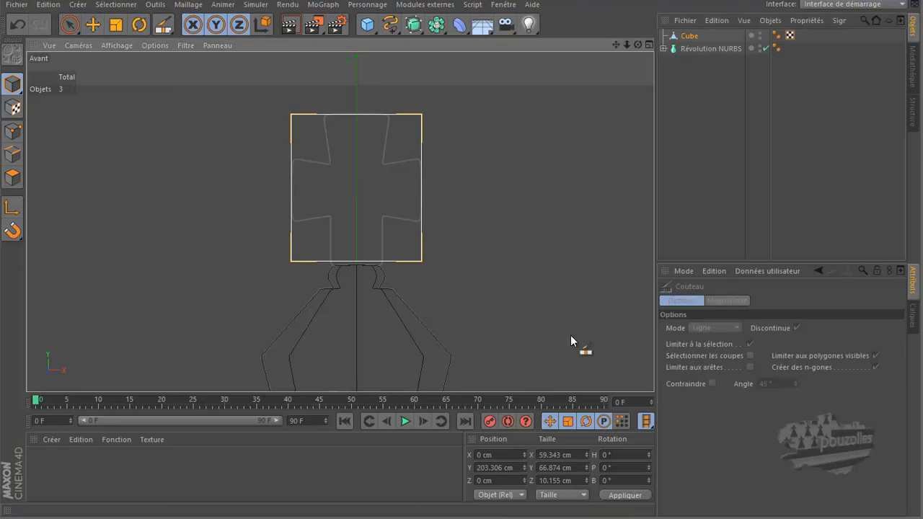
pyautogui.click(15, 130)
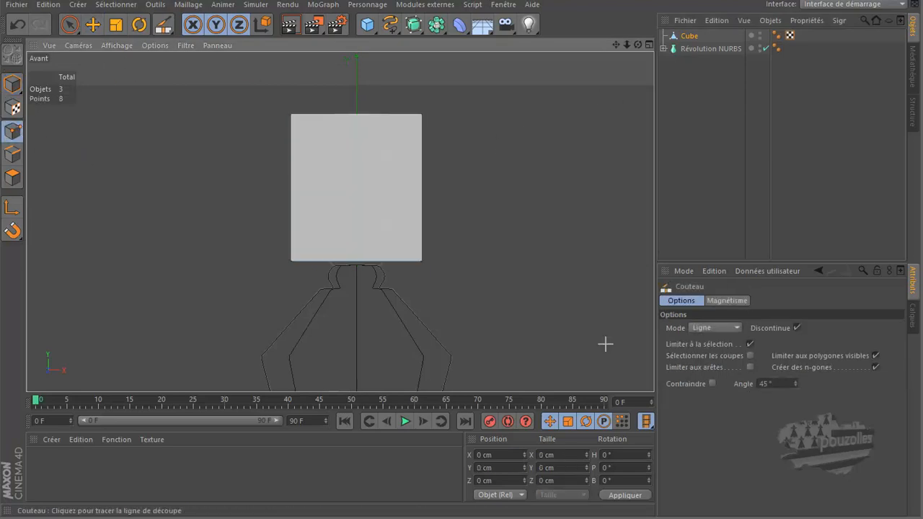
pyautogui.click(721, 328)
pyautogui.click(710, 379)
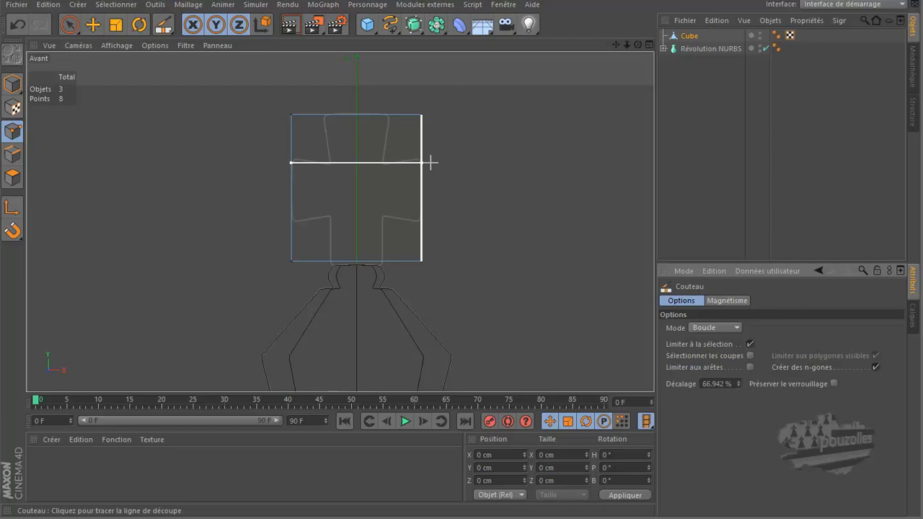
pyautogui.click(429, 163)
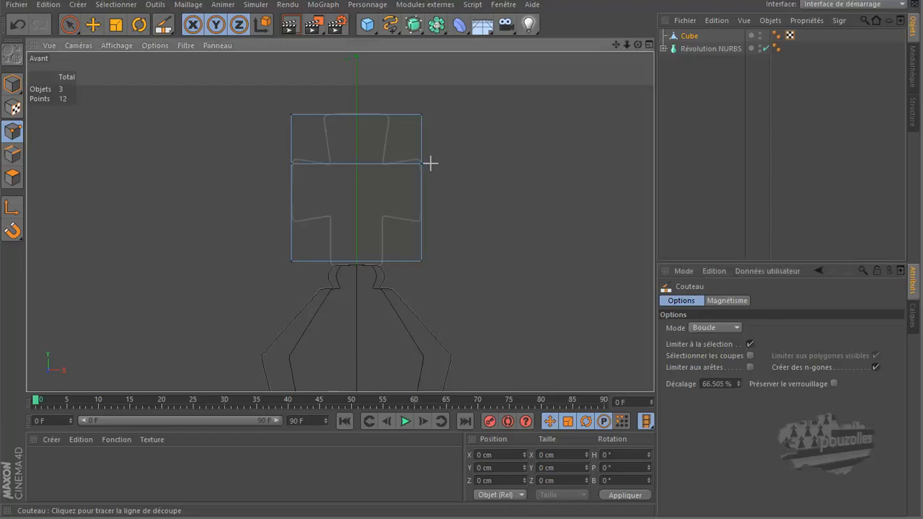
pyautogui.click(423, 215)
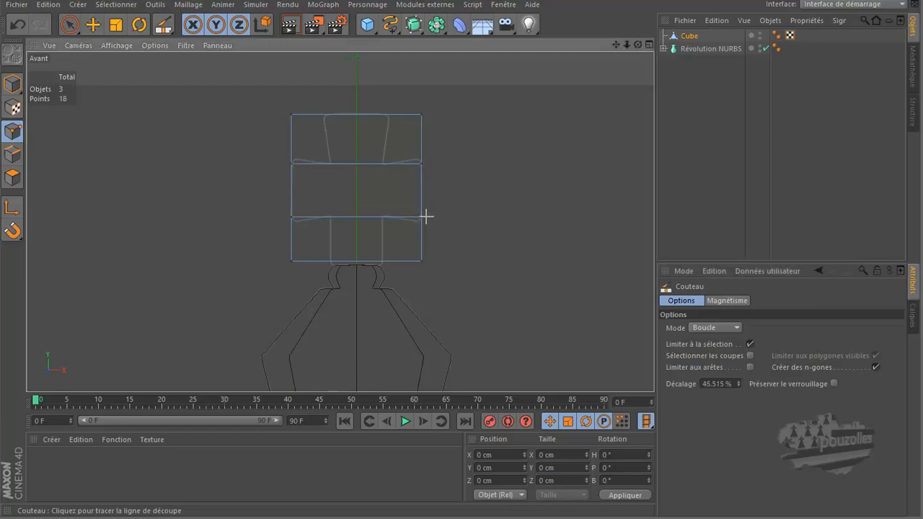
pyautogui.click(383, 117)
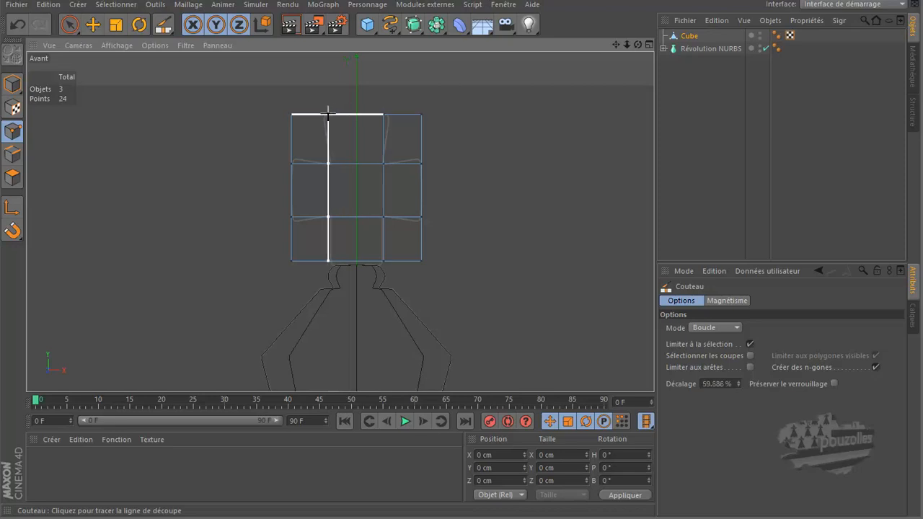
pyautogui.click(327, 114)
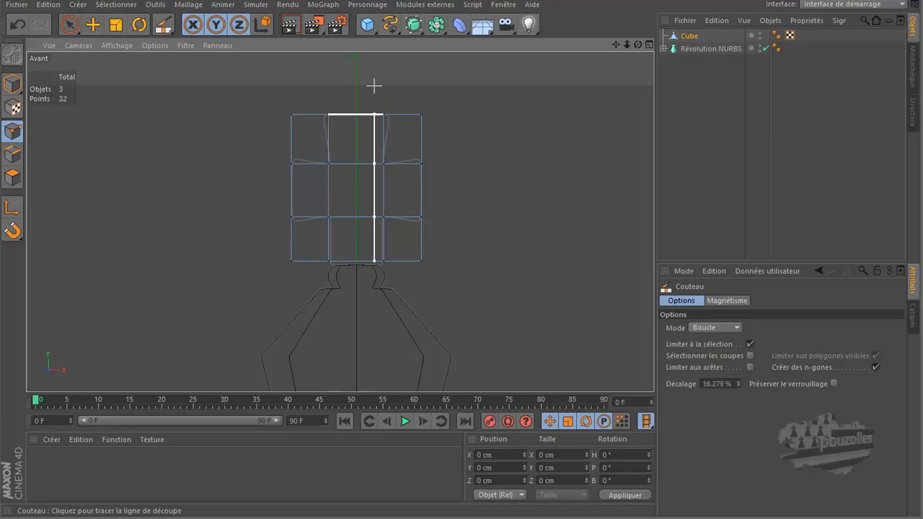
# Disable Limiter aux éléments visibles for the selection brush and delete the cube's points at its four outer corners.
pyautogui.click(69, 24)
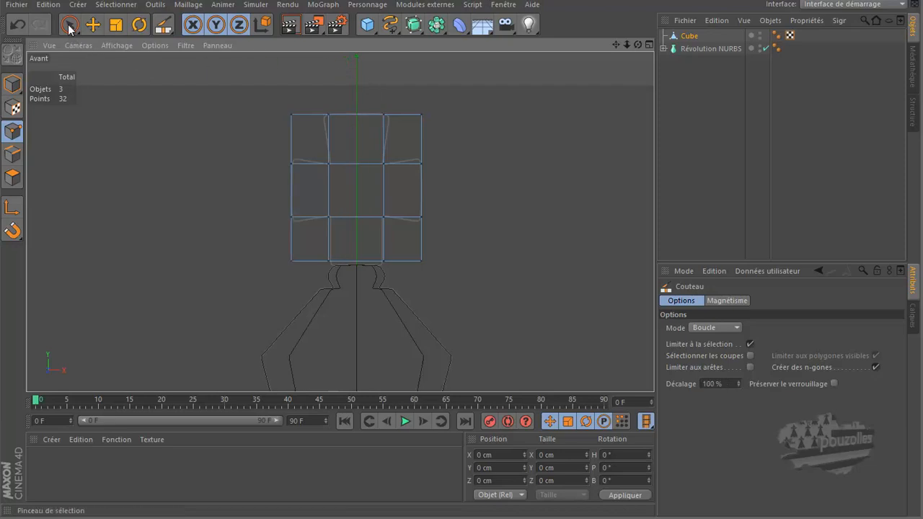
pyautogui.click(70, 25)
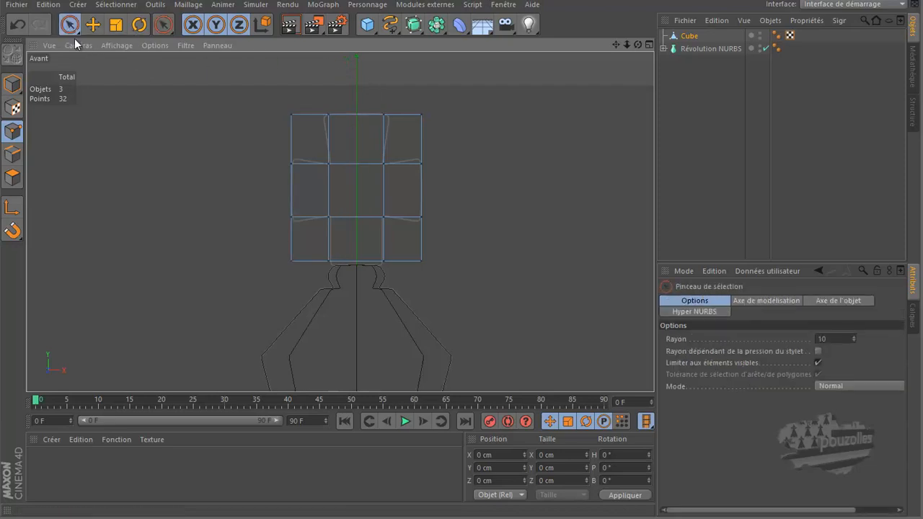
pyautogui.click(817, 362)
pyautogui.click(422, 114)
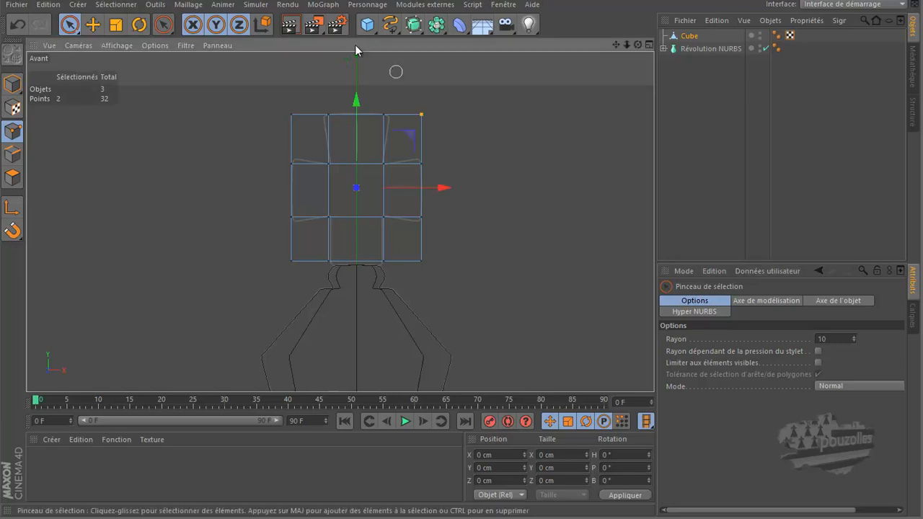
pyautogui.keyDown('shift'); pyautogui.click(295, 115); pyautogui.keyUp('shift')
pyautogui.keyDown('shift'); pyautogui.click(292, 261); pyautogui.keyUp('shift')
pyautogui.press('Delete')
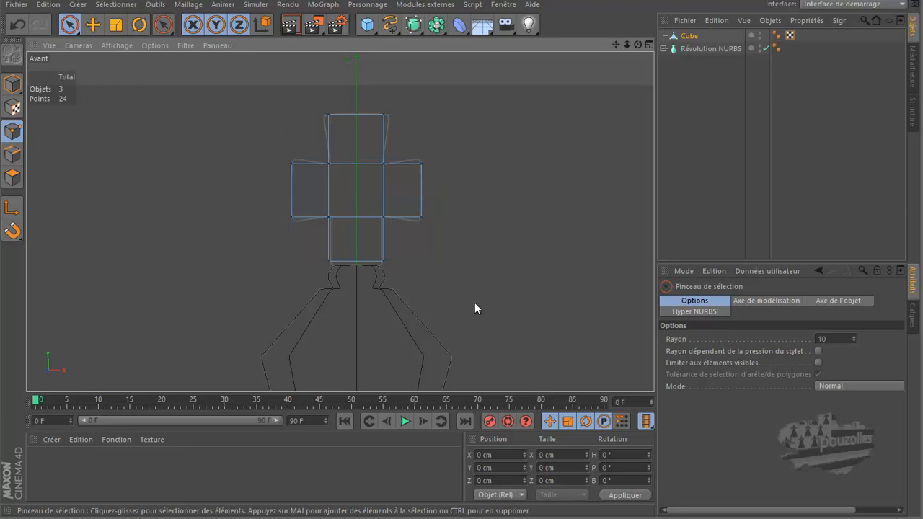
# Hide the Révolution NURBS object in the perspective view so that only the cross is displayed.
pyautogui.middleClick(152, 129)
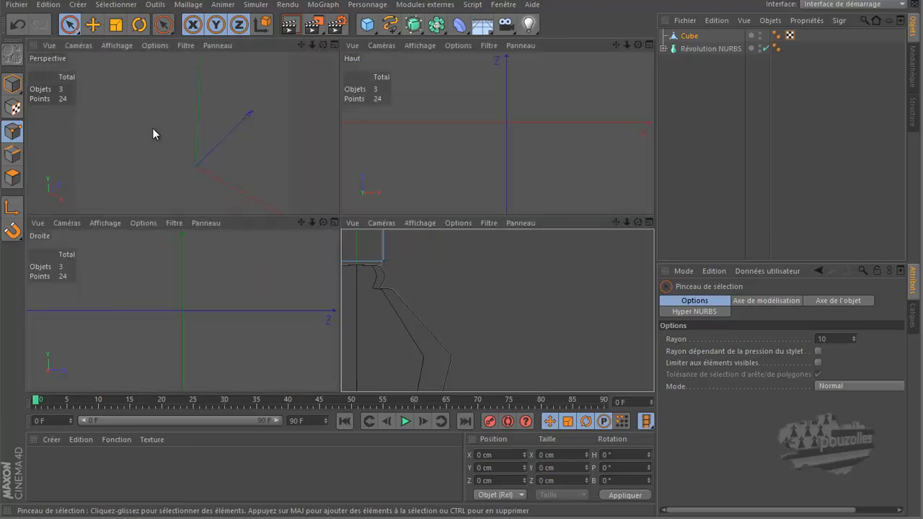
pyautogui.middleClick(152, 130)
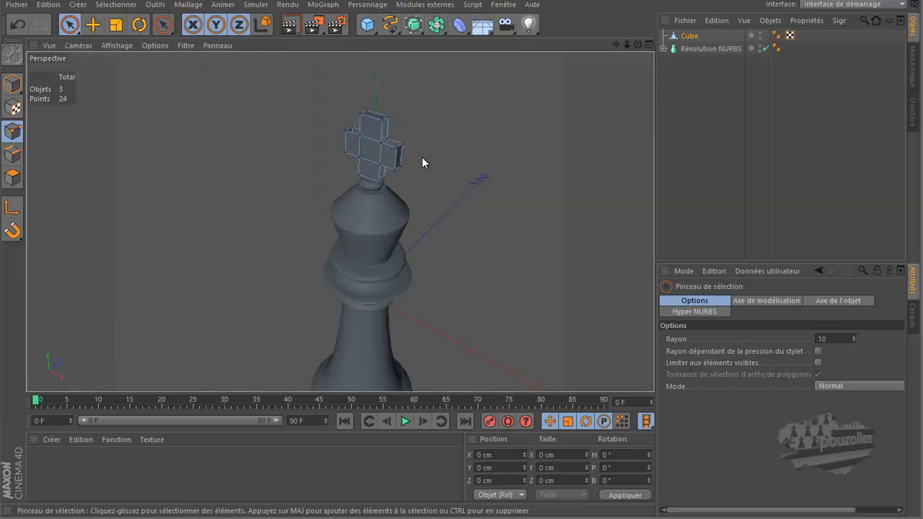
pyautogui.scroll(3, 421, 159)
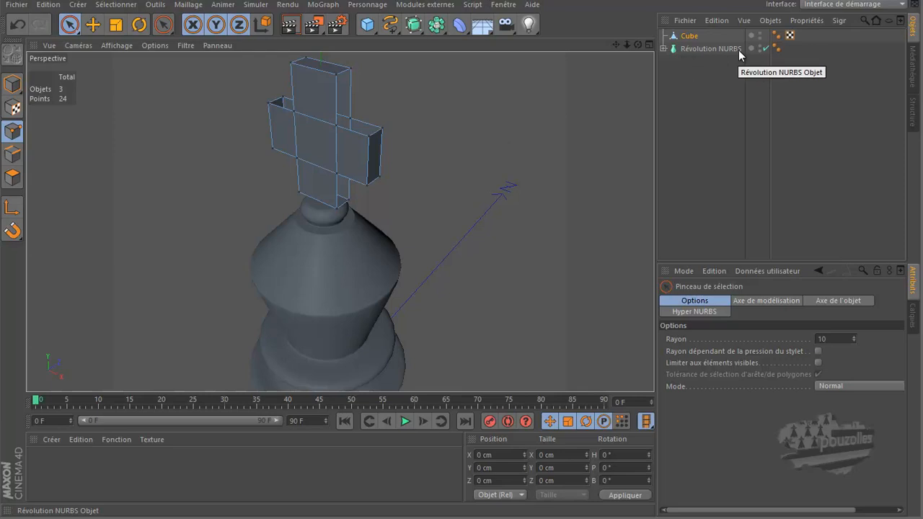
pyautogui.click(760, 47)
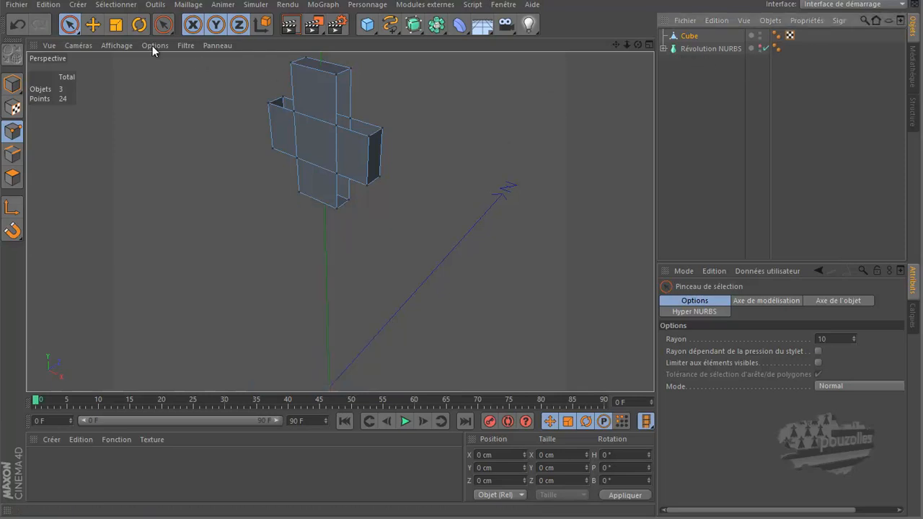
# Bridge the cross's open edges with Ponter in edge mode at the upper and lower inner corners beside the right arm.
pyautogui.click(12, 154)
pyautogui.rightClick(168, 110)
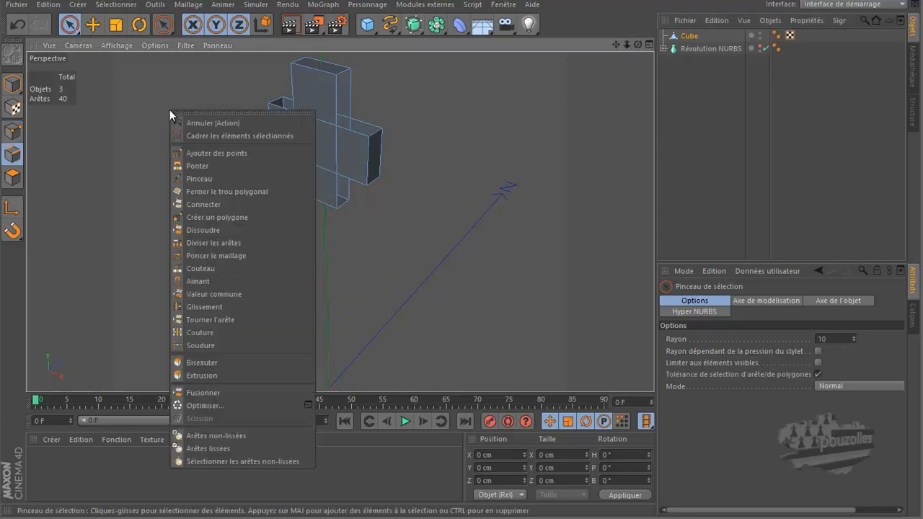
pyautogui.click(205, 166)
pyautogui.moveTo(336, 103); pyautogui.dragTo(379, 134)
pyautogui.moveTo(637, 45); pyautogui.dragTo(459, 248)
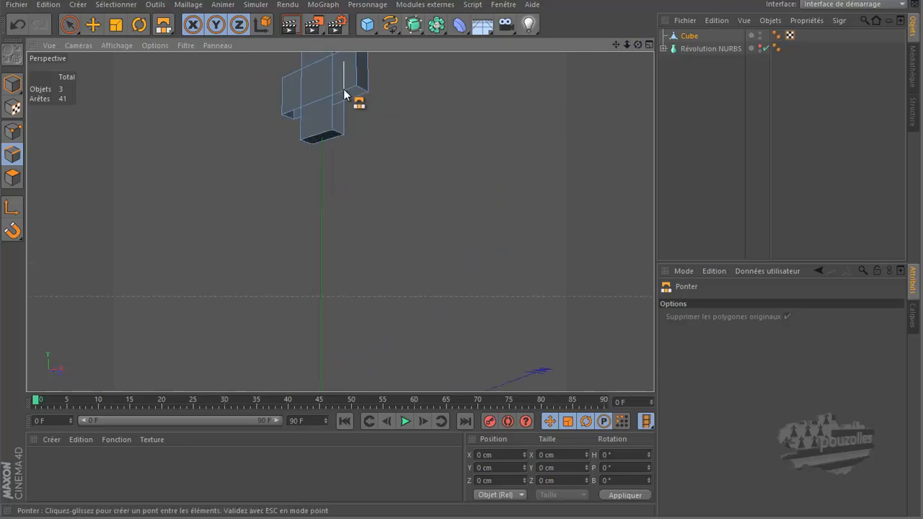
pyautogui.moveTo(349, 94); pyautogui.dragTo(340, 118)
# Bridge the remaining open edges with Ponter at the upper and lower inner corners beside the cross's left arm.
pyautogui.moveTo(638, 47); pyautogui.dragTo(454, 361)
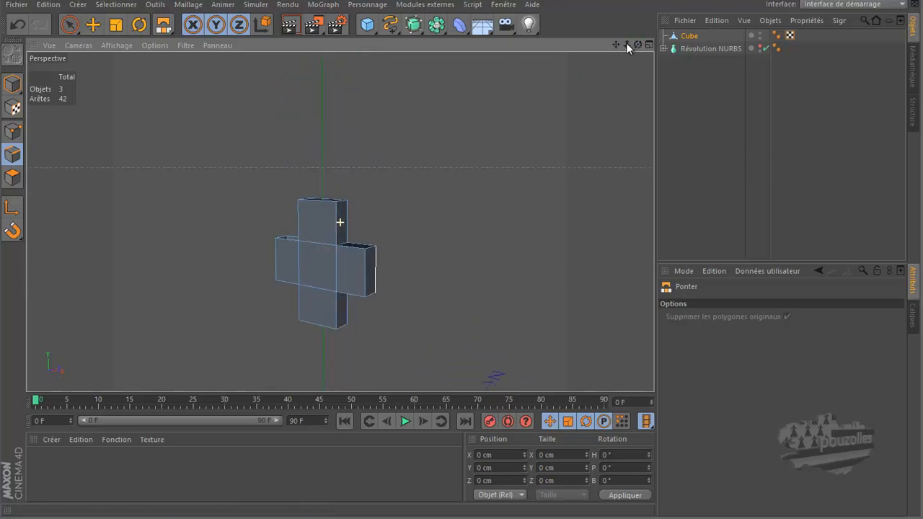
pyautogui.moveTo(638, 45); pyautogui.dragTo(462, 252)
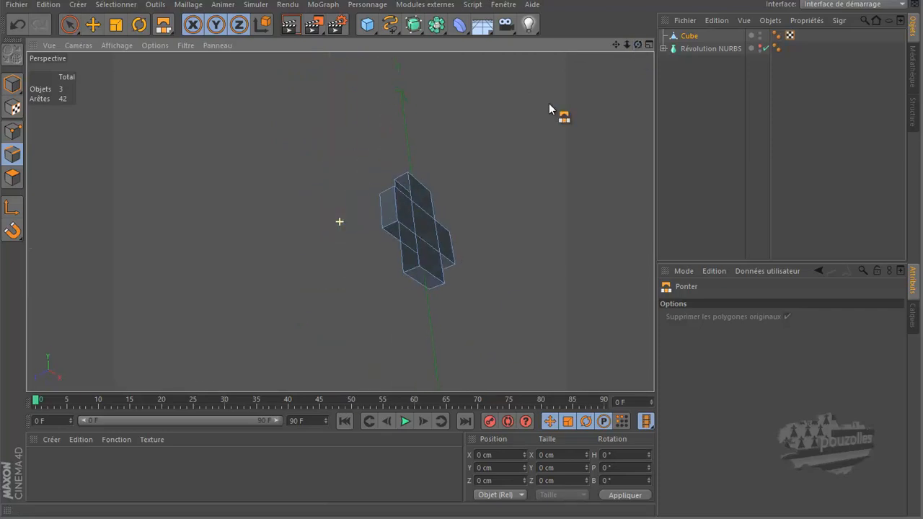
pyautogui.moveTo(402, 220); pyautogui.dragTo(403, 260)
pyautogui.moveTo(634, 45); pyautogui.dragTo(459, 264)
pyautogui.moveTo(390, 237); pyautogui.dragTo(382, 264)
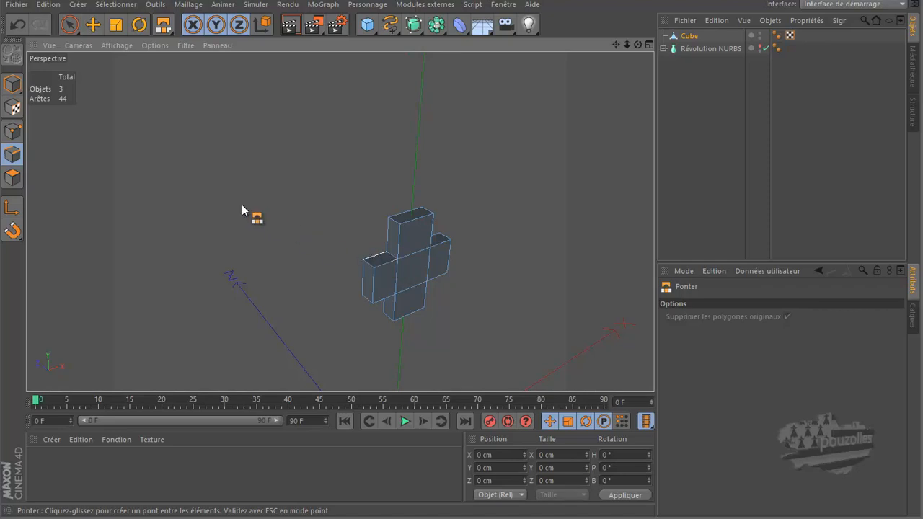
# Select all polygons of the cross and examine the orientation of their normals by colour.
pyautogui.click(12, 177)
pyautogui.hotkey('ctrl', 'a')
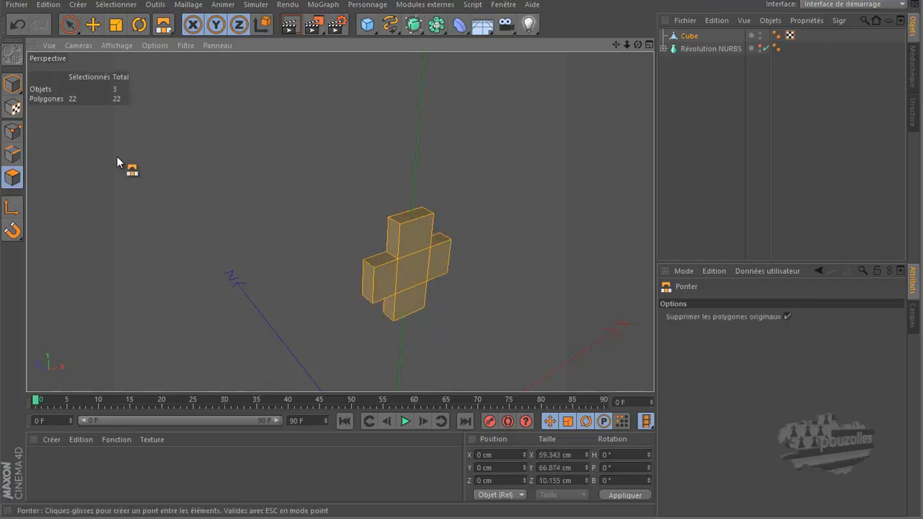
pyautogui.moveTo(637, 45); pyautogui.dragTo(459, 259)
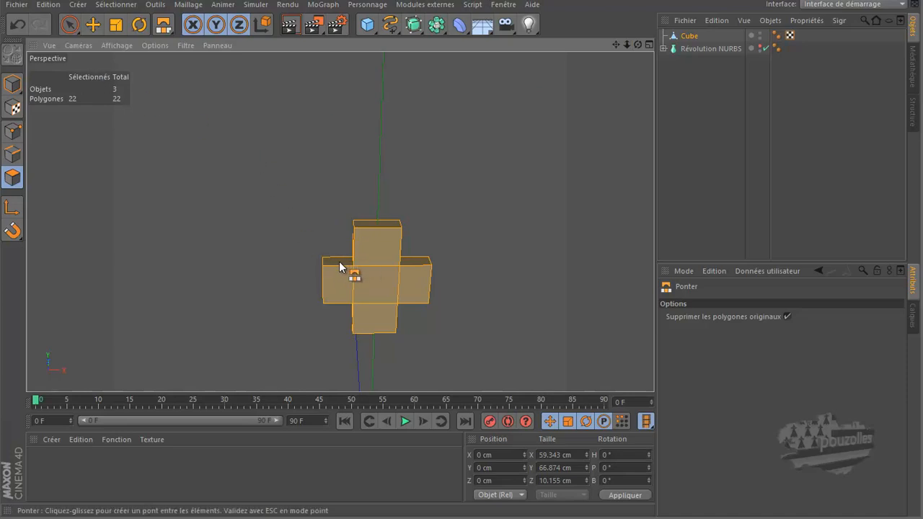
pyautogui.click(188, 6)
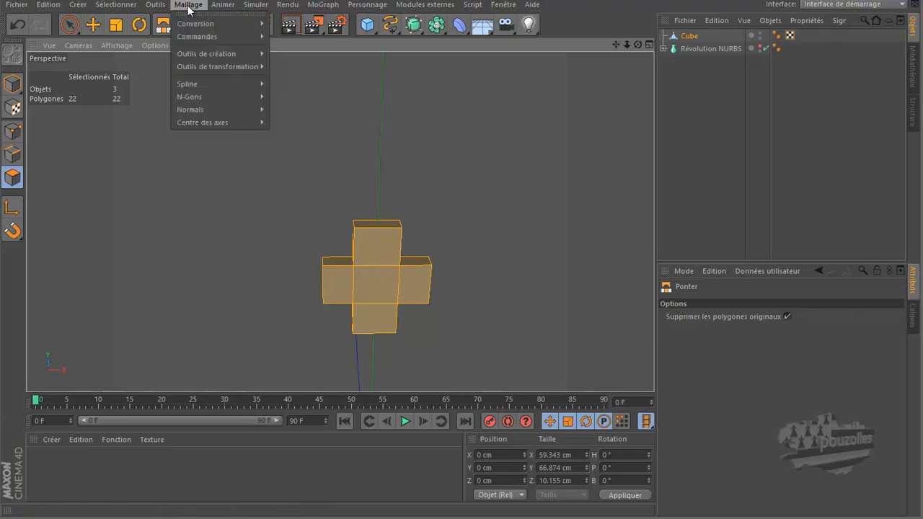
pyautogui.moveTo(197, 107)
pyautogui.click(92, 27)
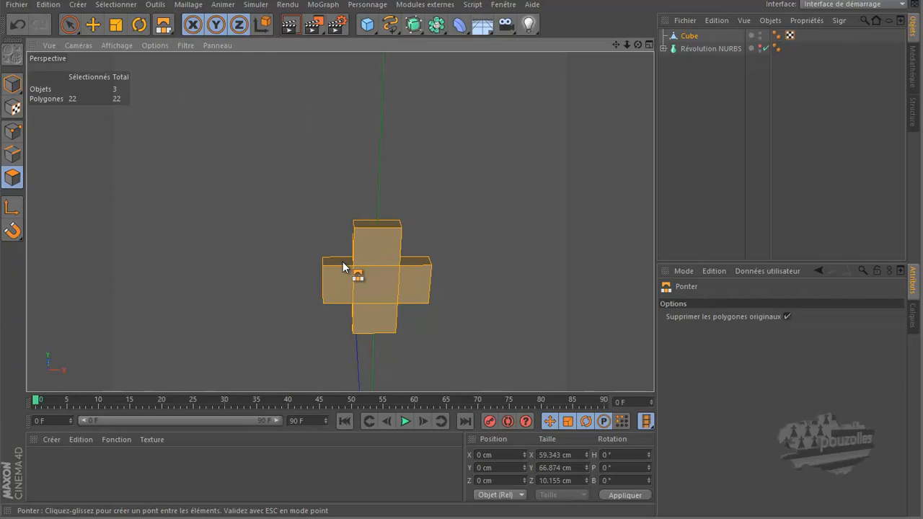
# Invert the normal of the upper face on the cross's left arm with Inverser les normales.
pyautogui.click(93, 25)
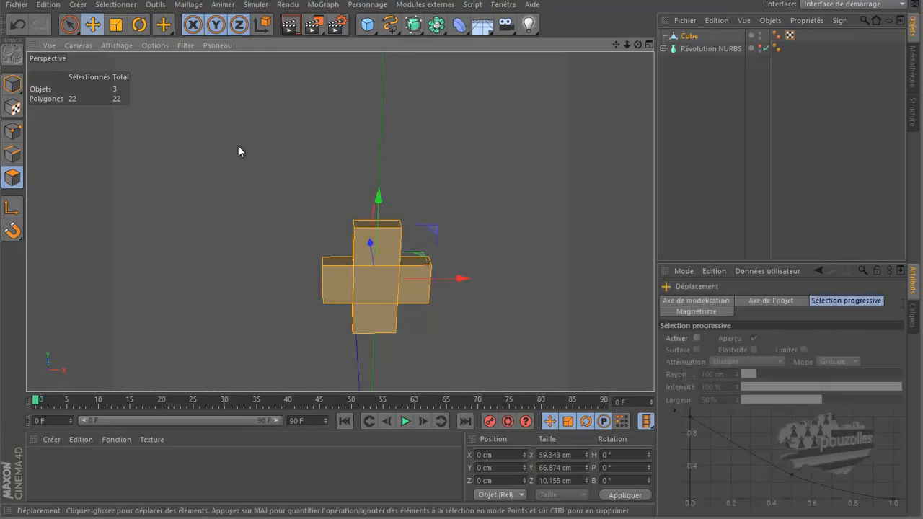
pyautogui.click(342, 259)
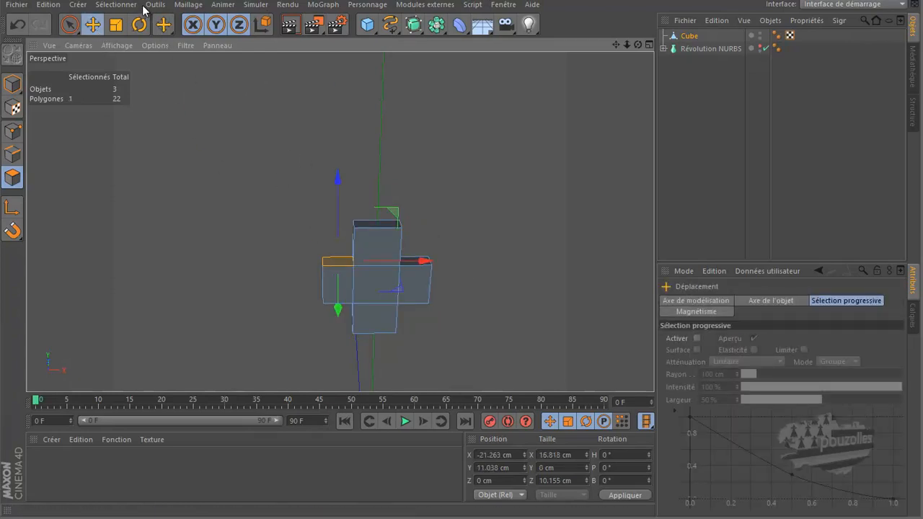
pyautogui.click(187, 5)
pyautogui.moveTo(200, 109)
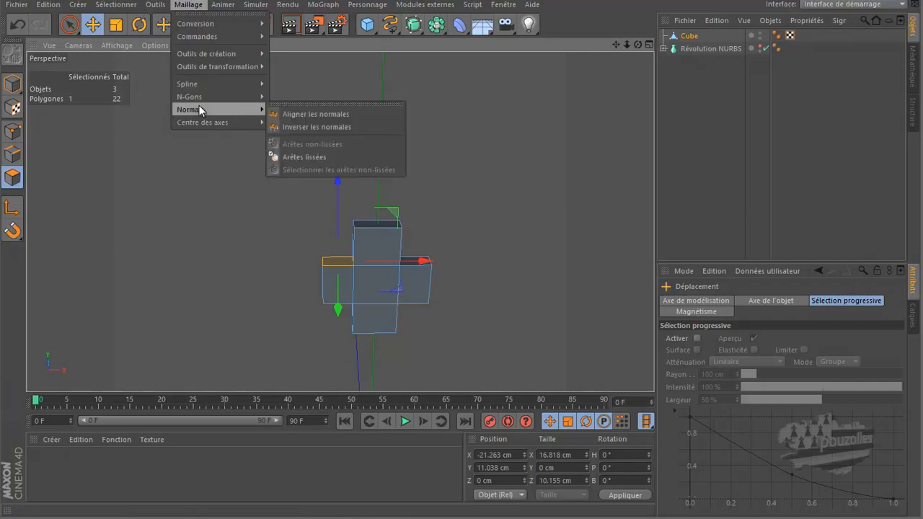
pyautogui.click(308, 127)
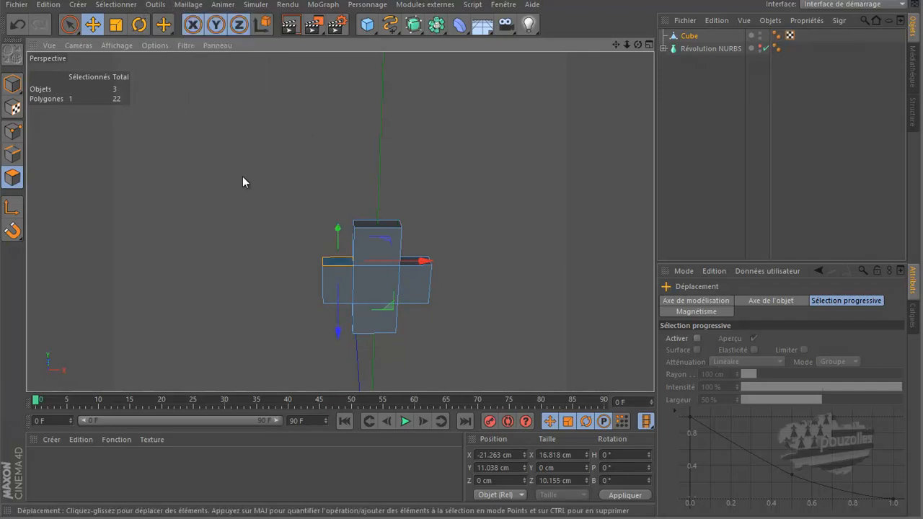
# Select all polygons of the cross and reverse their normals with Inverser les normales.
pyautogui.hotkey('ctrl', 'a')
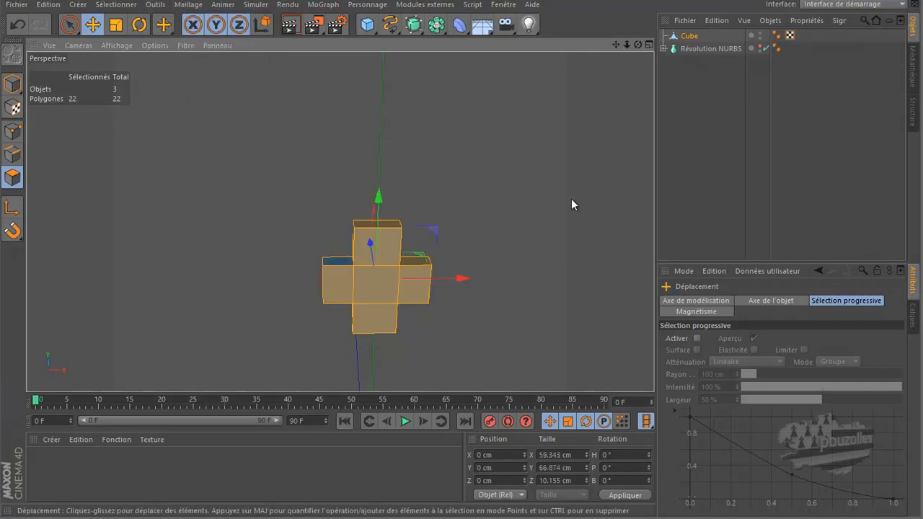
pyautogui.moveTo(638, 44); pyautogui.dragTo(462, 261)
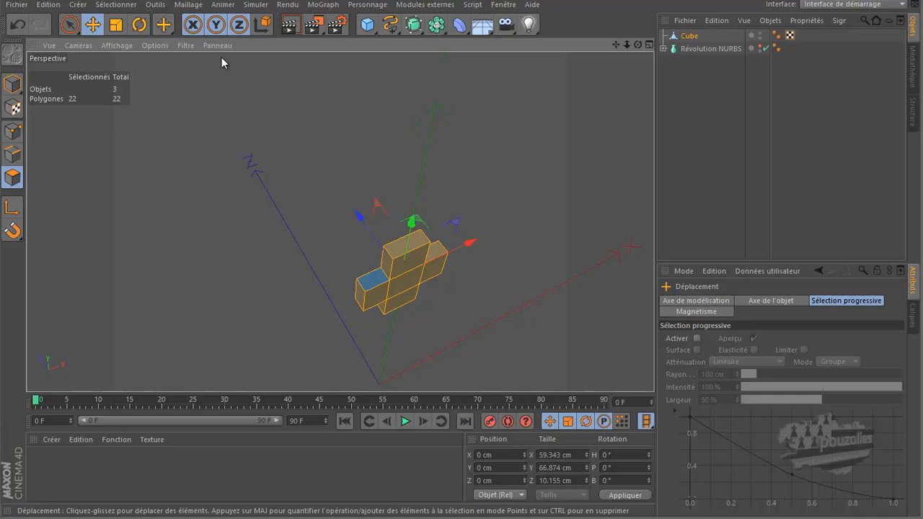
pyautogui.click(371, 280)
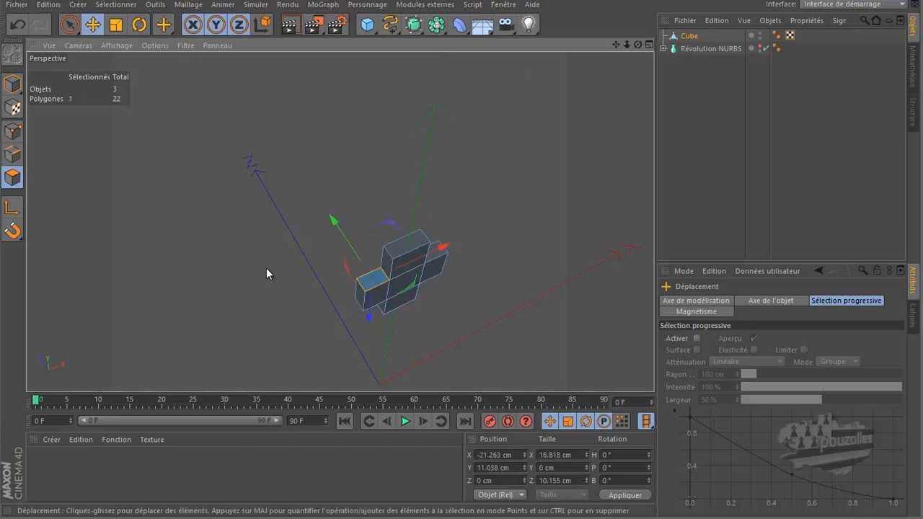
pyautogui.hotkey('ctrl', 'a')
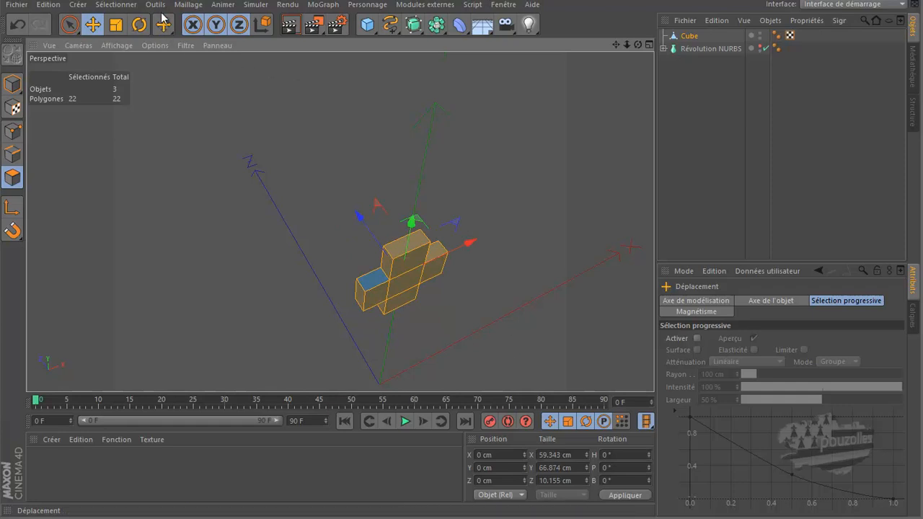
pyautogui.click(186, 6)
pyautogui.moveTo(199, 109)
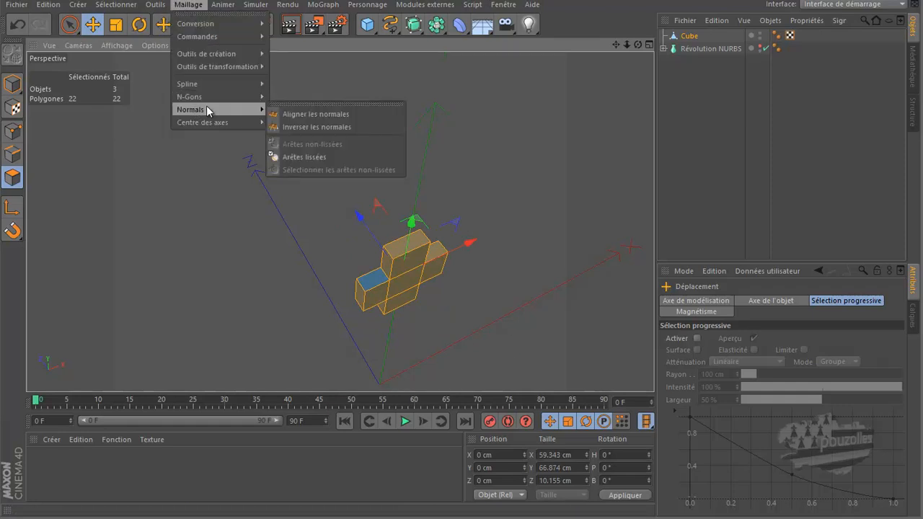
pyautogui.click(316, 127)
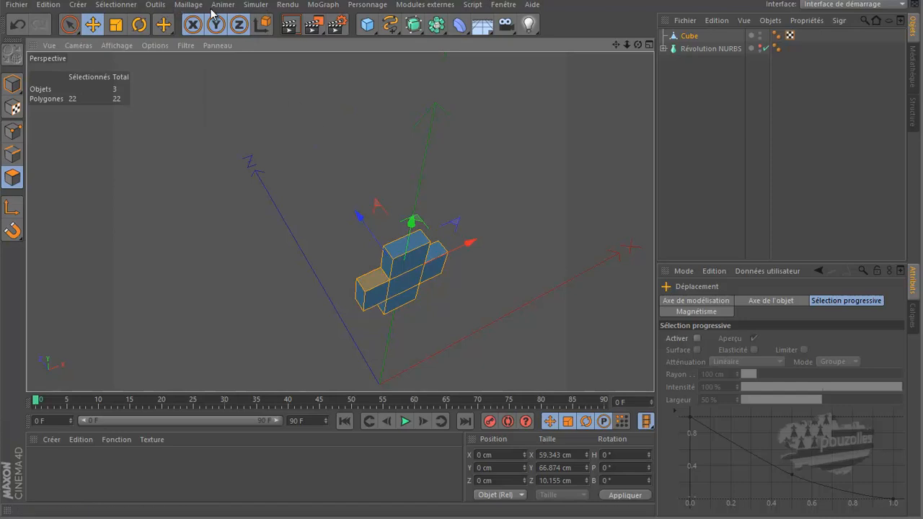
# Try Aligner les normales on the inverted polygons, and undo both this alignment and the inversion of all the normals.
pyautogui.click(187, 6)
pyautogui.moveTo(192, 110)
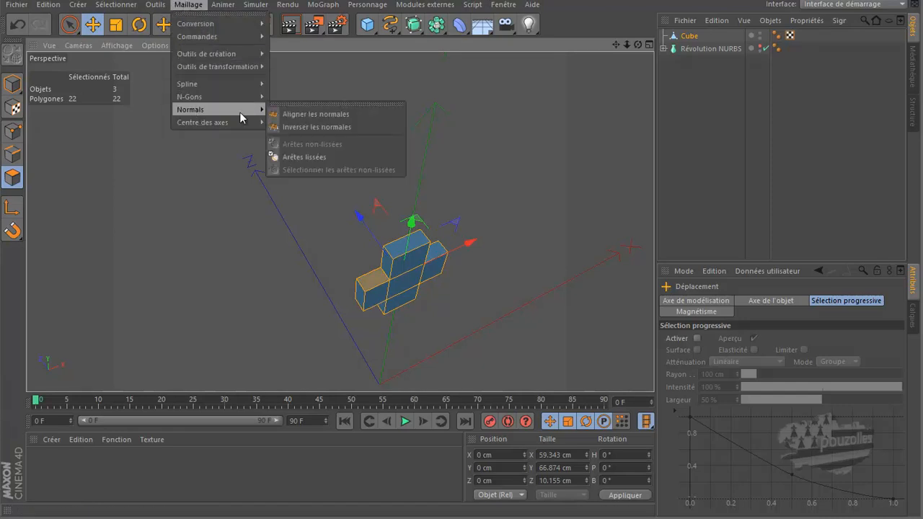
pyautogui.click(303, 115)
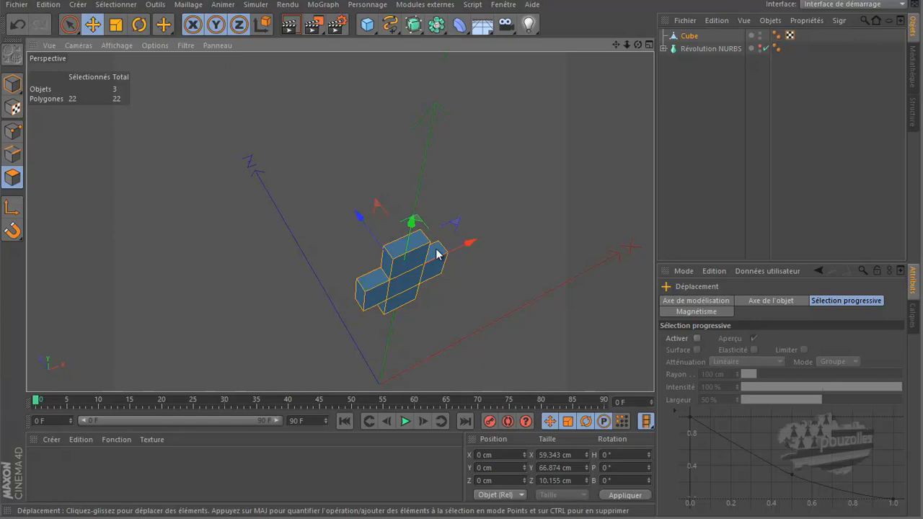
pyautogui.click(20, 27)
pyautogui.click(19, 27)
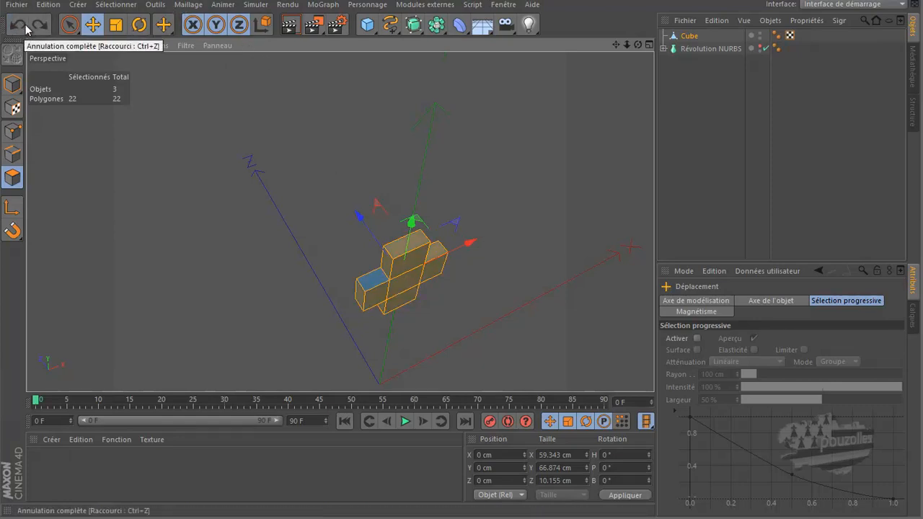
# Align the normals of all the cross's polygons with Aligner les normales, check the left arm's upper face and clear the selection.
pyautogui.click(186, 4)
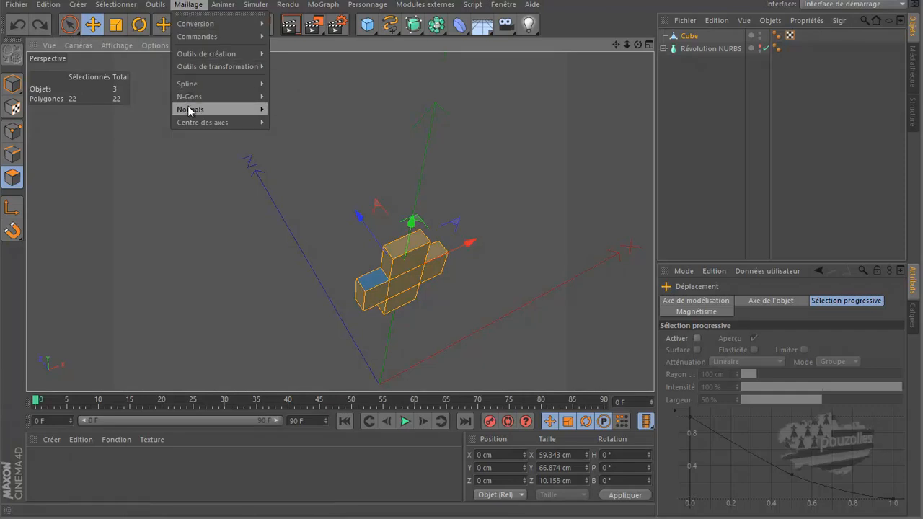
pyautogui.moveTo(204, 107)
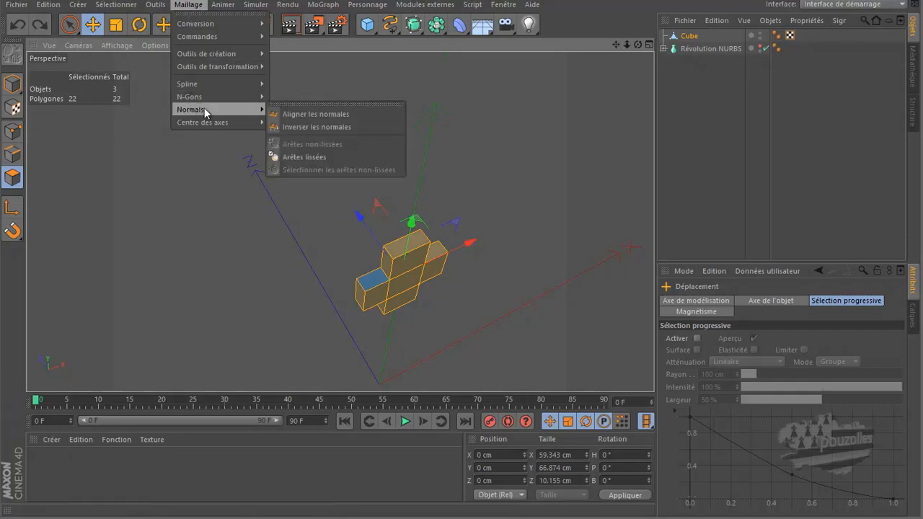
pyautogui.click(312, 114)
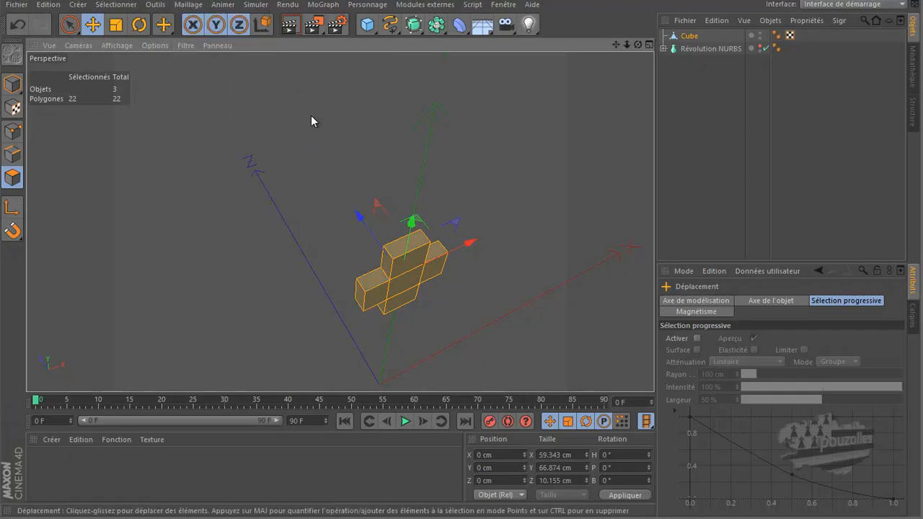
pyautogui.click(376, 286)
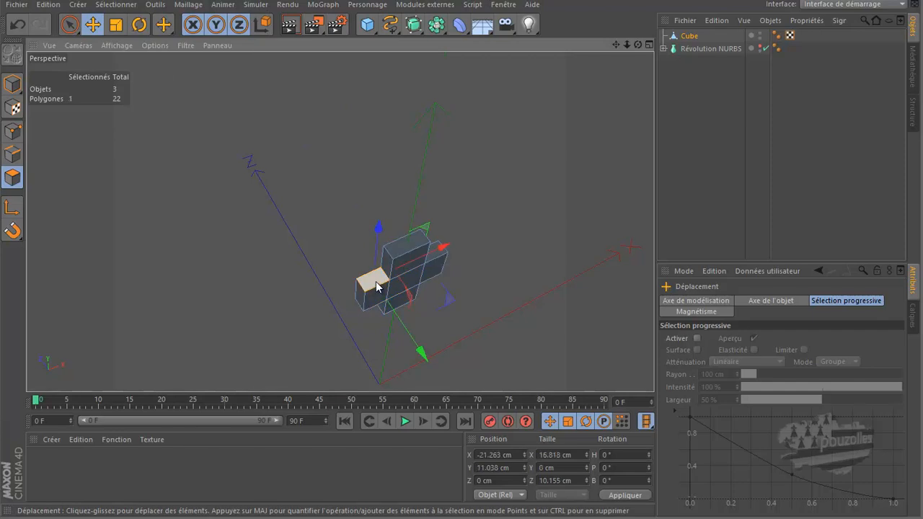
pyautogui.click(189, 5)
pyautogui.moveTo(211, 109)
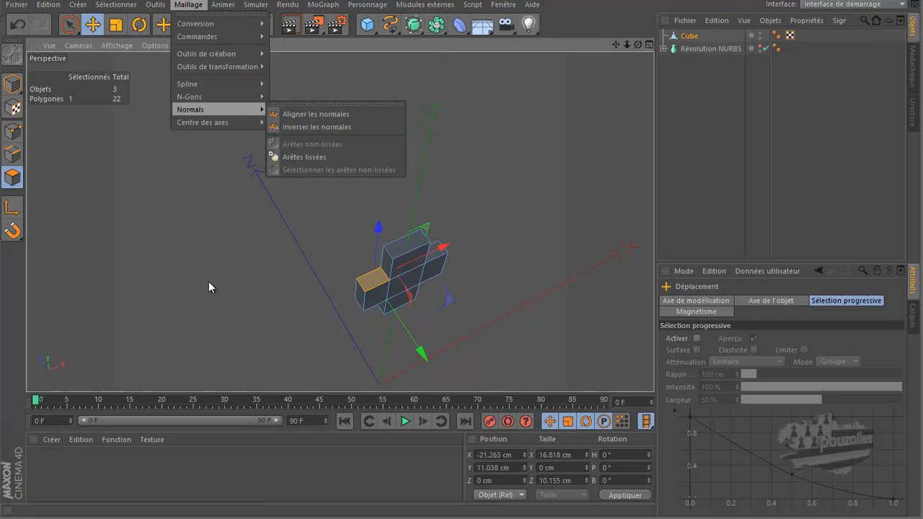
pyautogui.click(252, 248)
pyautogui.click(258, 188)
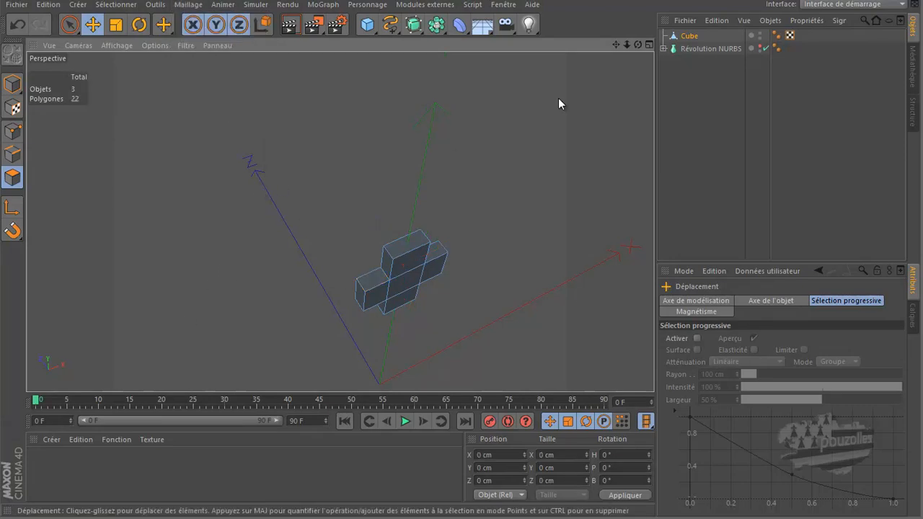
# Add a Hyper NURBS object and make the cross-shaped cube its child.
pyautogui.moveTo(637, 44); pyautogui.dragTo(462, 254)
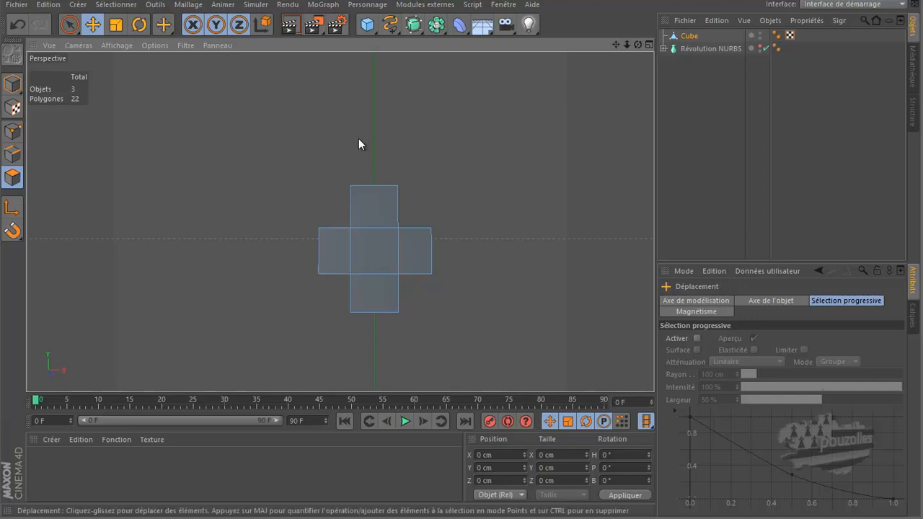
pyautogui.scroll(2, 364, 235)
pyautogui.moveTo(638, 44); pyautogui.dragTo(463, 256)
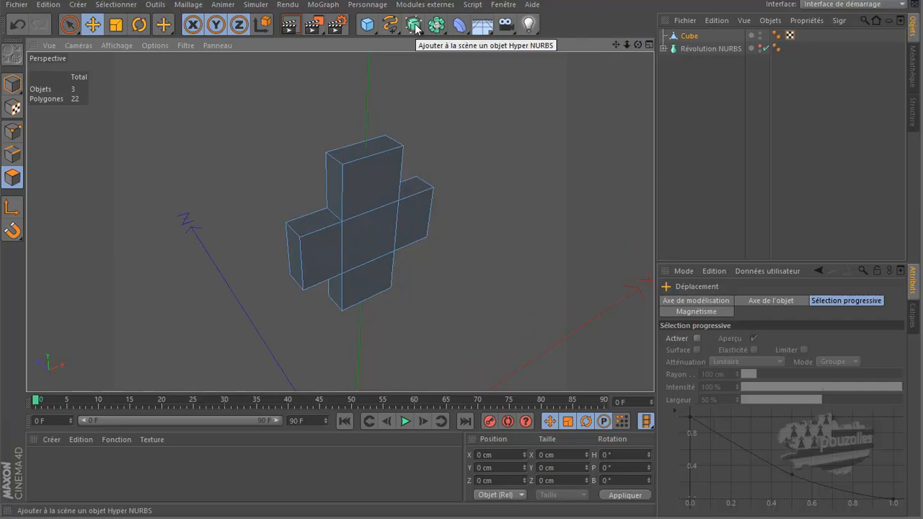
pyautogui.click(416, 28)
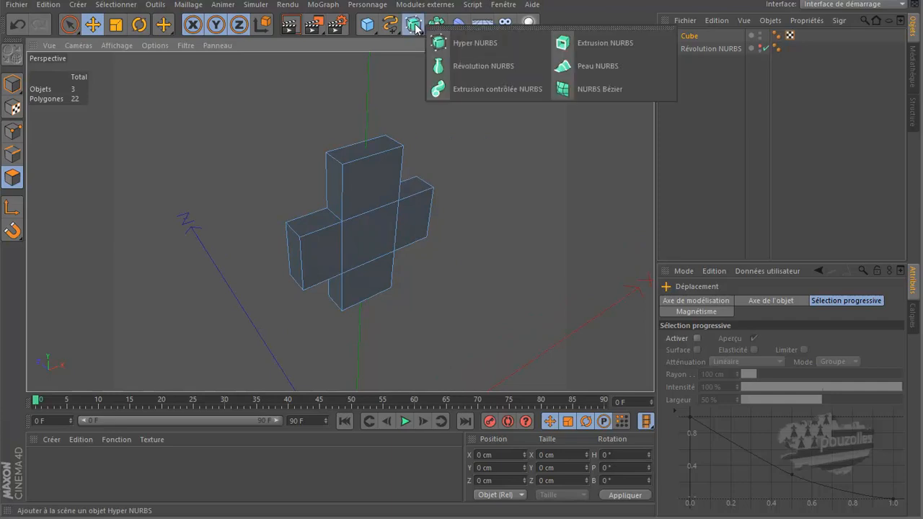
pyautogui.click(472, 43)
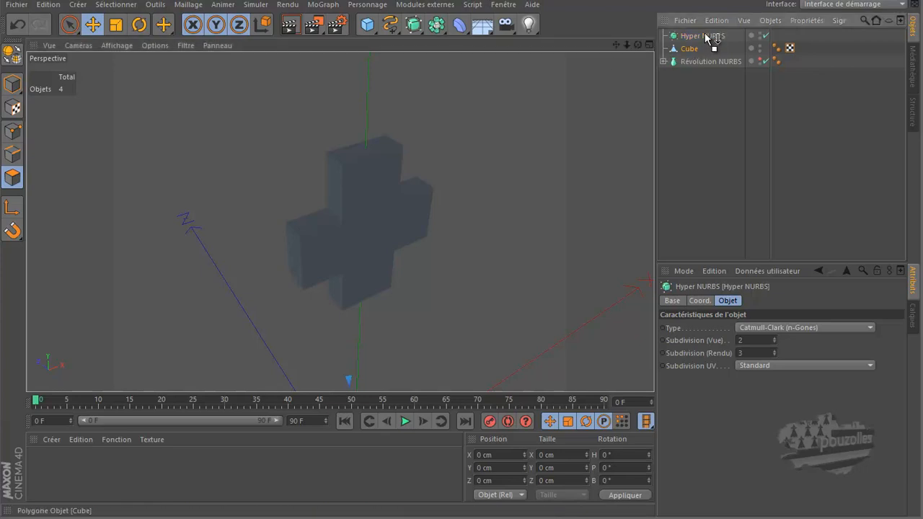
pyautogui.moveTo(705, 32); pyautogui.dragTo(702, 36)
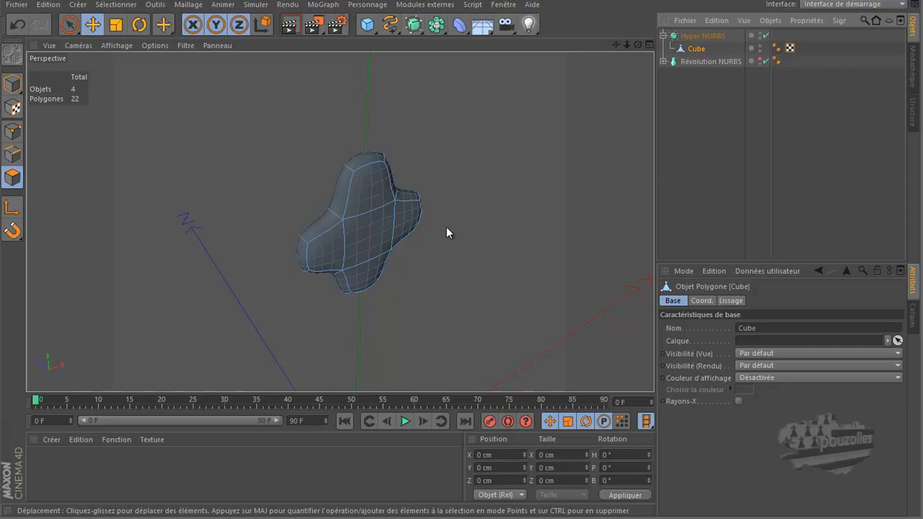
# Cut a loop with the Couteau tool near the outer end of each of the cross's four arms.
pyautogui.press('k')
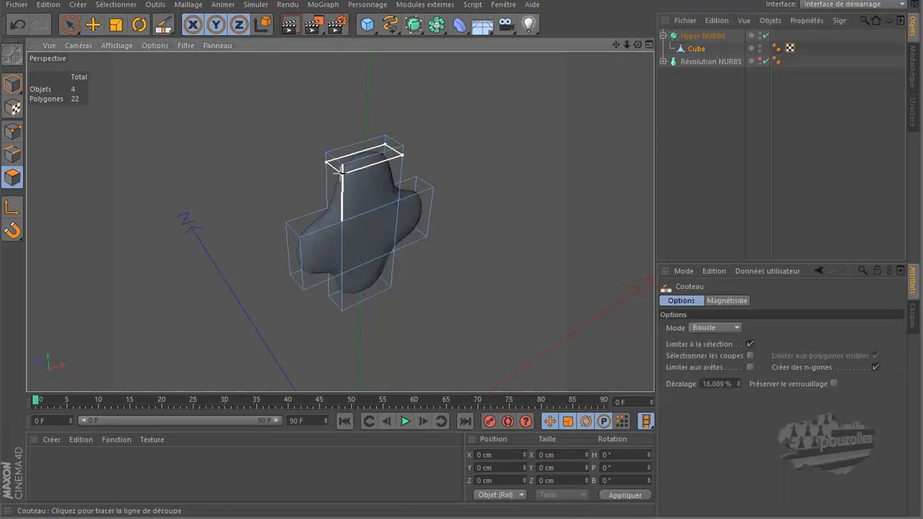
pyautogui.click(341, 173)
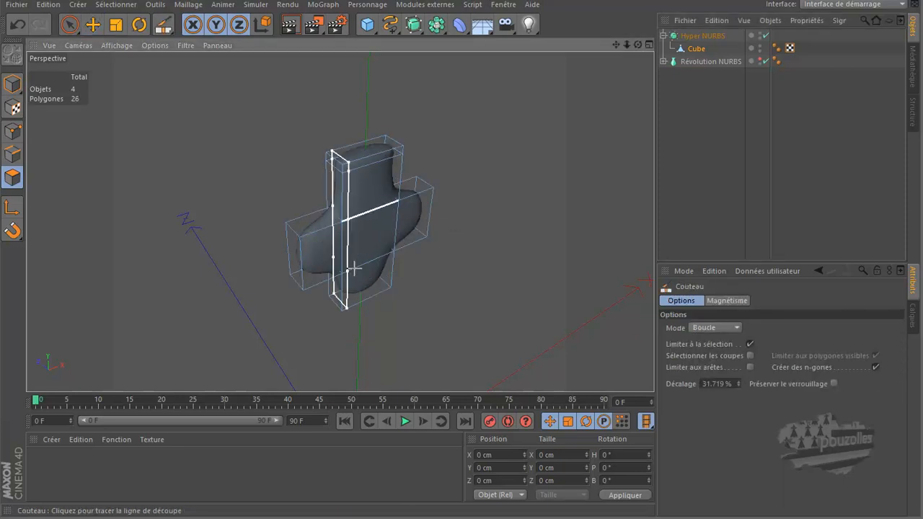
pyautogui.middleClick(494, 233)
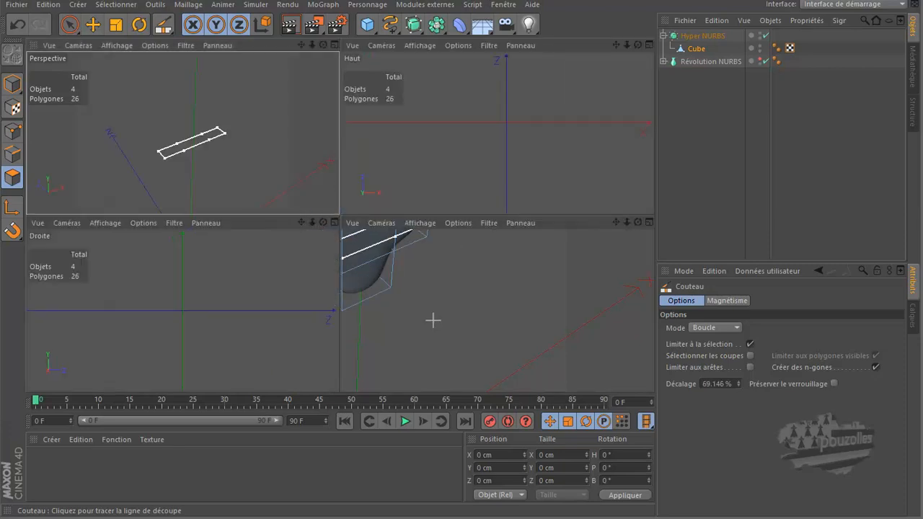
pyautogui.middleClick(433, 329)
pyautogui.scroll(1, 357, 305)
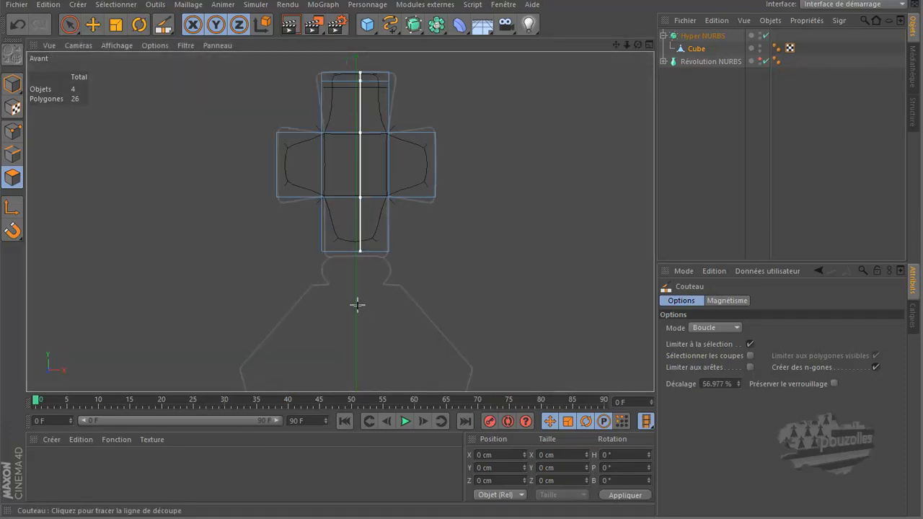
pyautogui.click(315, 240)
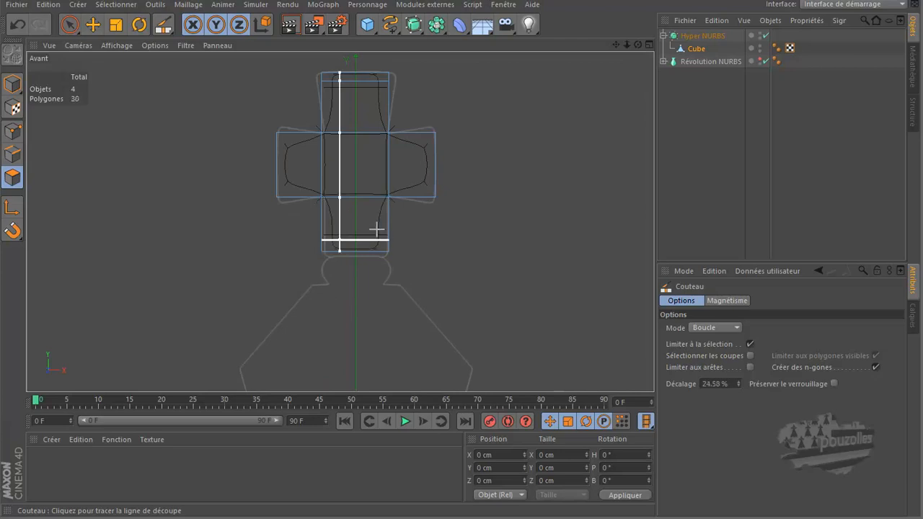
pyautogui.click(421, 203)
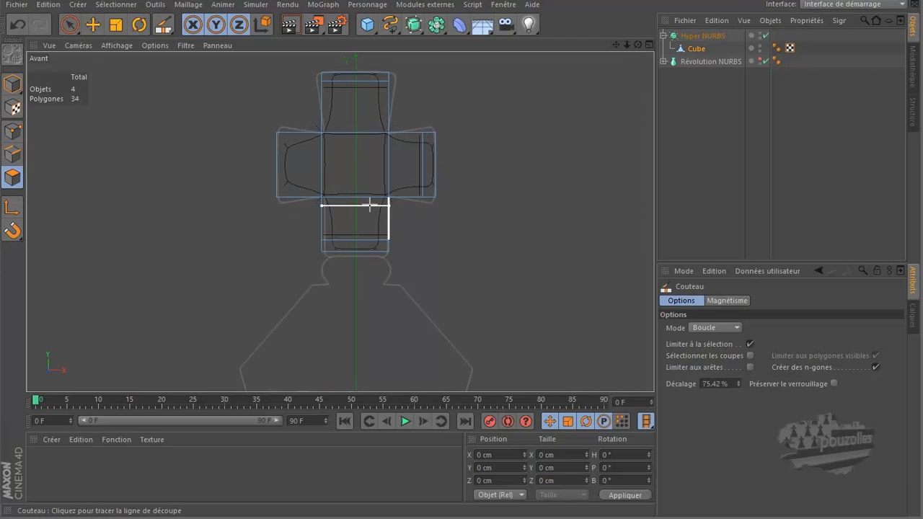
pyautogui.click(288, 202)
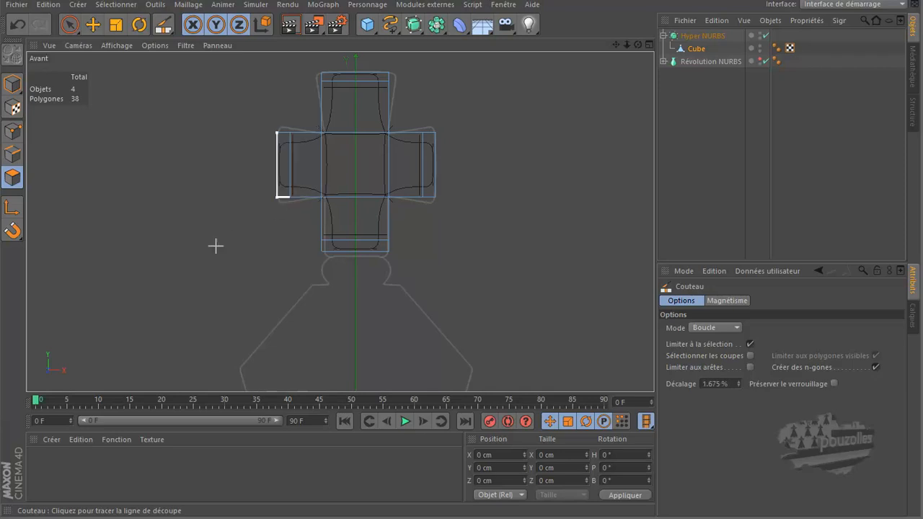
# Cut two perimeter loops around the cross's thickness, one close to the back face and one close to the front face.
pyautogui.press('F5')
pyautogui.middleClick(223, 137)
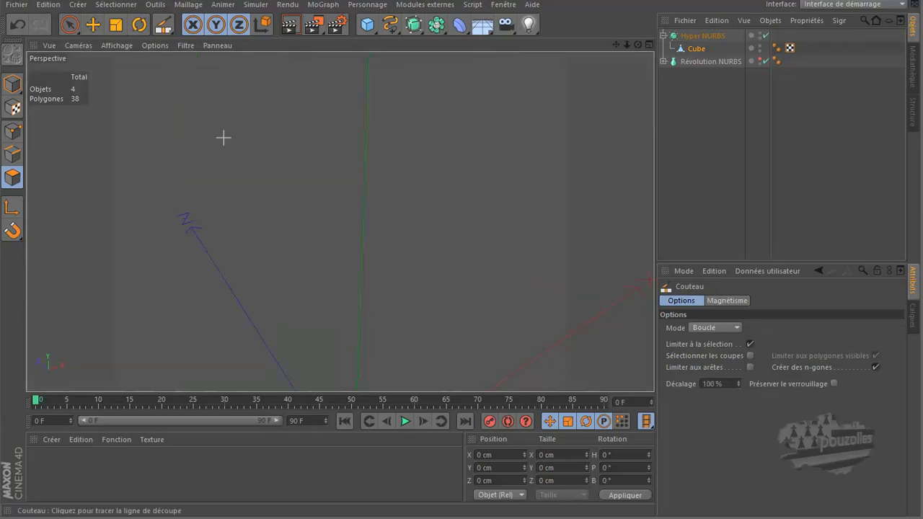
pyautogui.scroll(5, 282, 222)
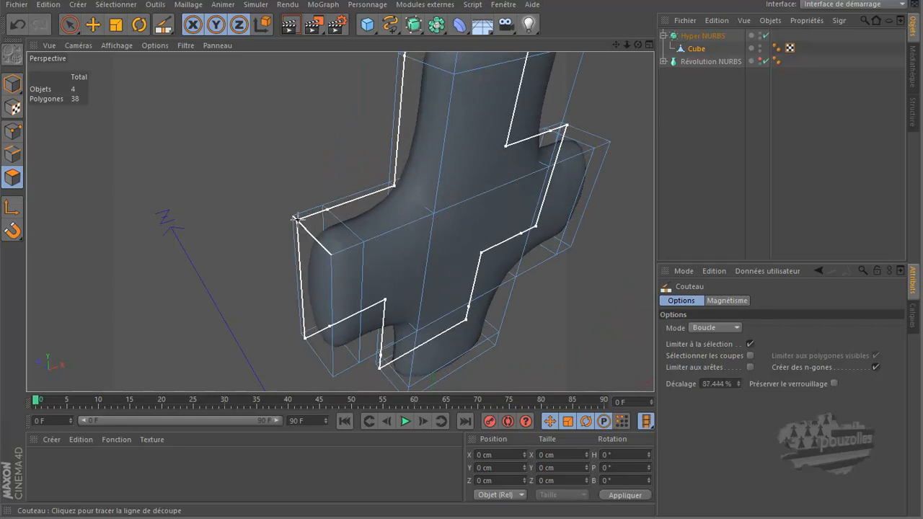
pyautogui.click(296, 218)
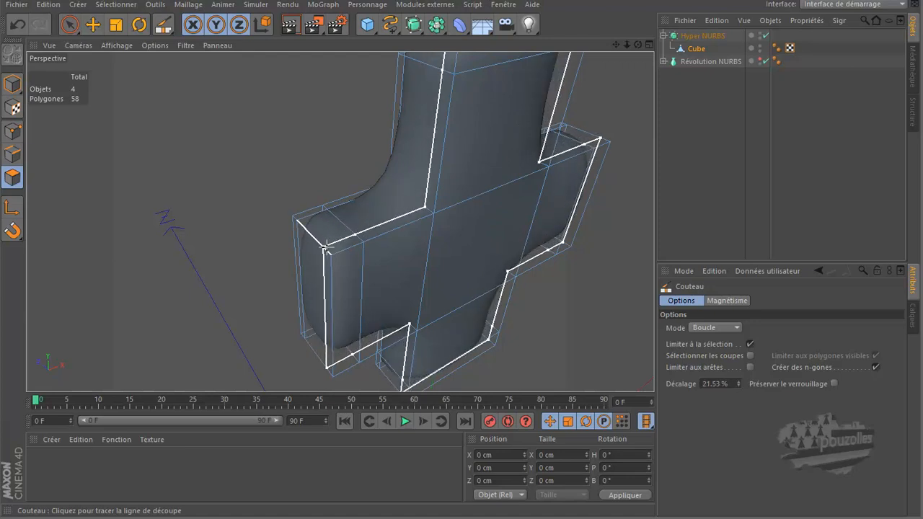
pyautogui.click(328, 249)
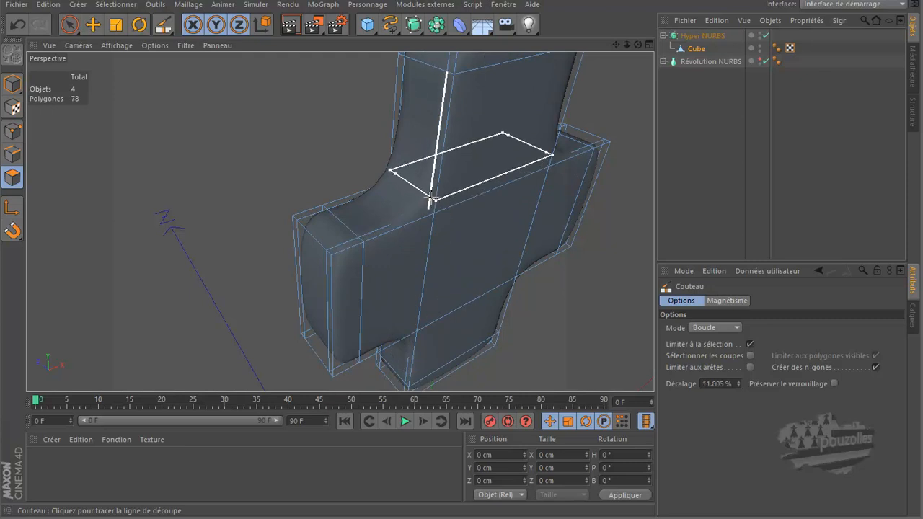
# Cut a loop around each of the cross's four arms close to where it meets the centre block.
pyautogui.click(431, 197)
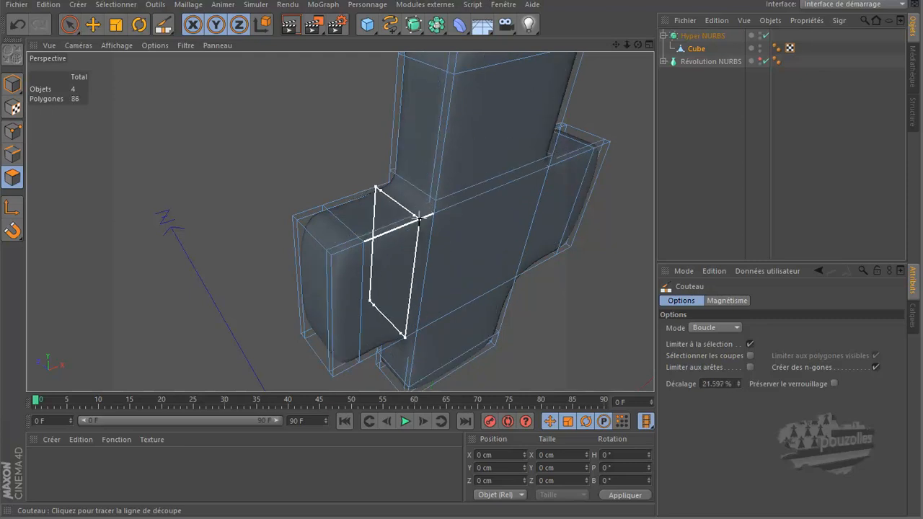
pyautogui.click(422, 217)
pyautogui.click(417, 336)
pyautogui.click(558, 164)
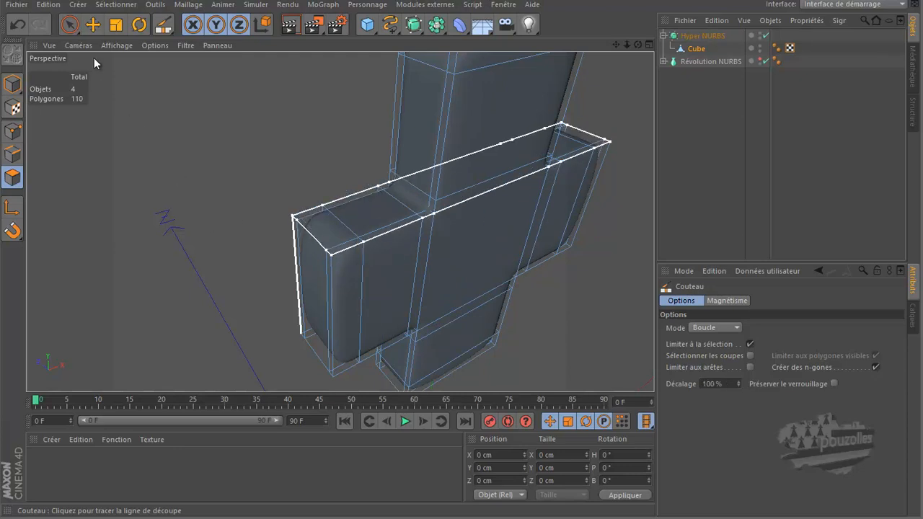
# Select the outer point loops of the upper and lower arms, scale them vertically to about 66.7 cm apart, and undo a trial horizontal scaling.
pyautogui.click(69, 24)
pyautogui.click(13, 131)
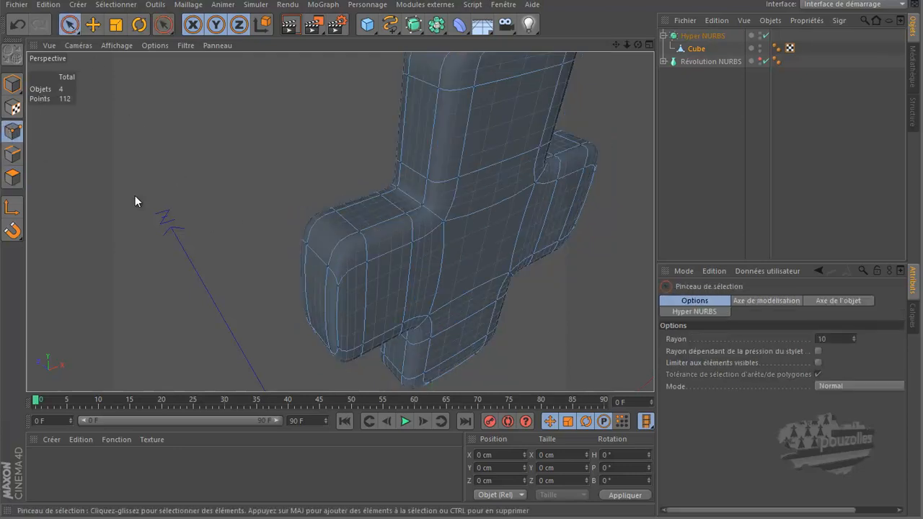
pyautogui.middleClick(213, 251)
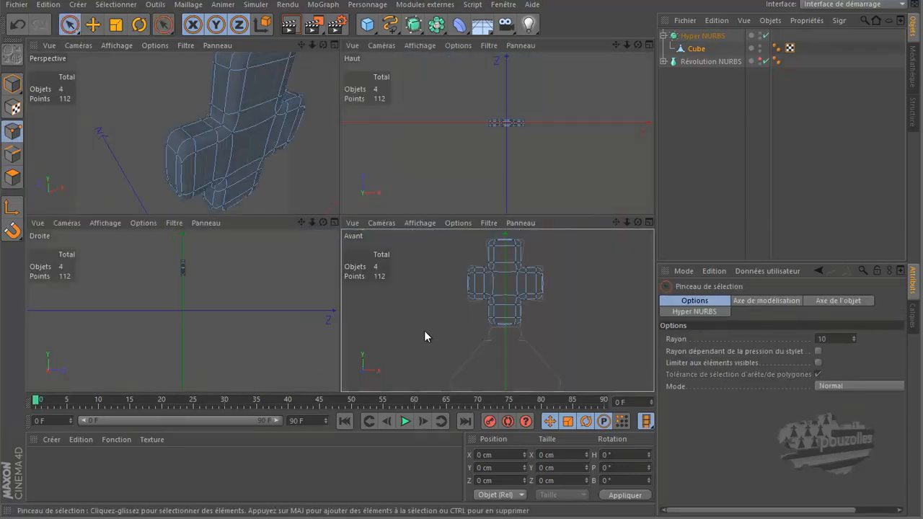
pyautogui.middleClick(424, 330)
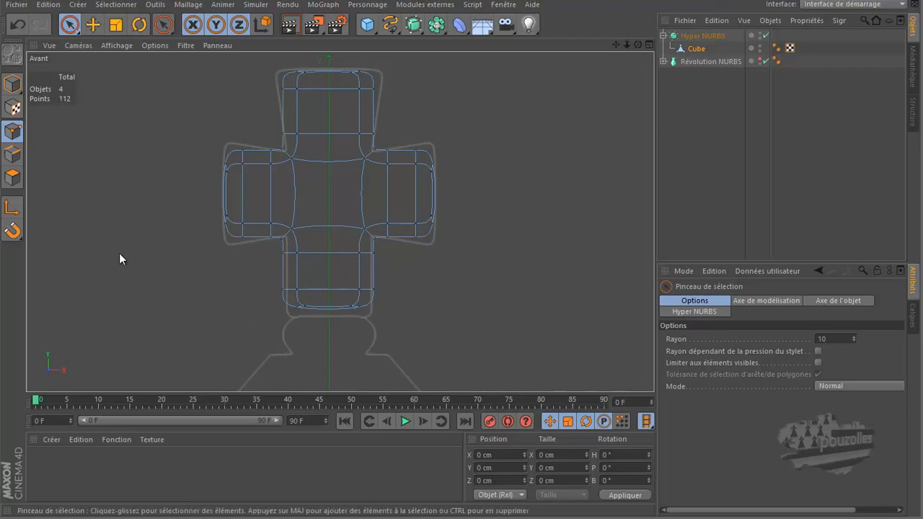
pyautogui.press('u')
pyautogui.press('l')
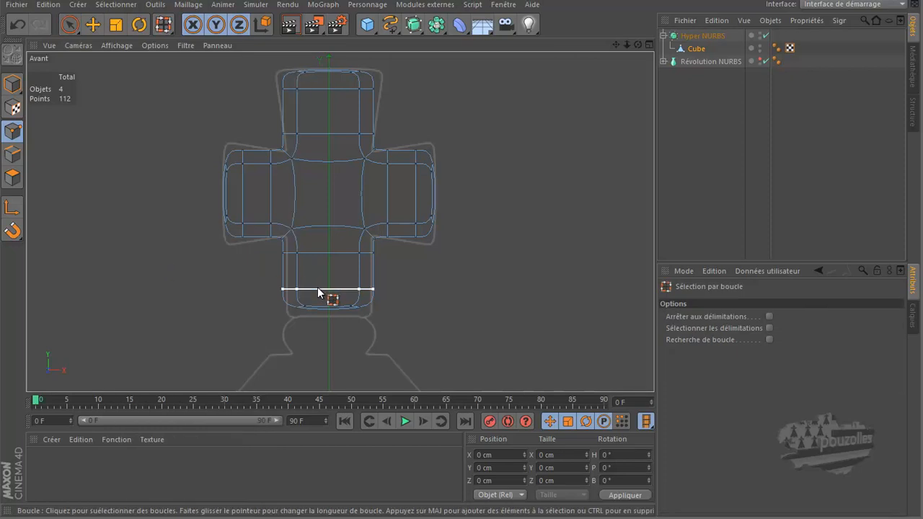
pyautogui.click(317, 287)
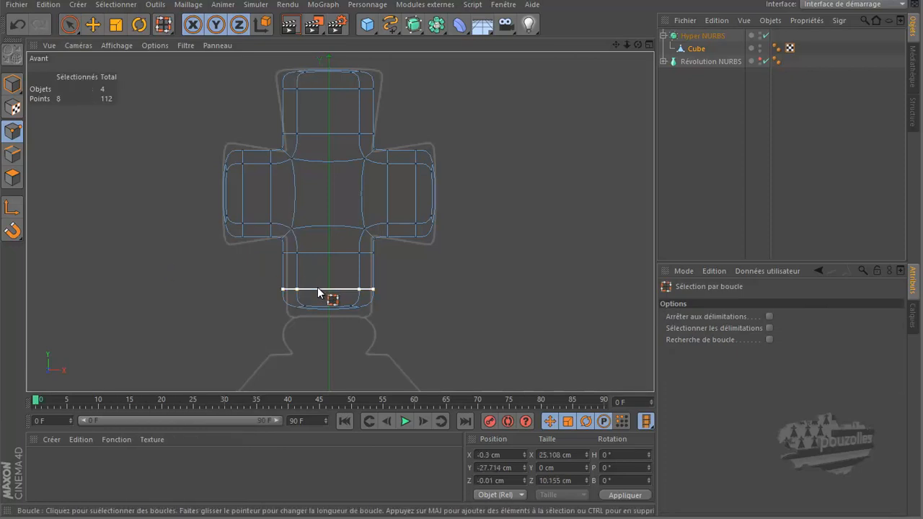
pyautogui.keyDown('shift'); pyautogui.click(321, 92); pyautogui.keyUp('shift')
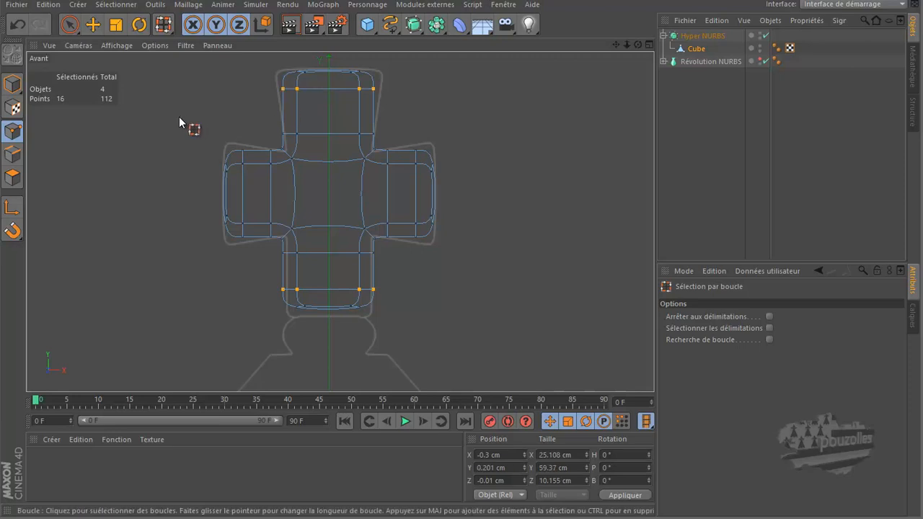
pyautogui.click(116, 25)
pyautogui.moveTo(328, 101); pyautogui.dragTo(331, 93)
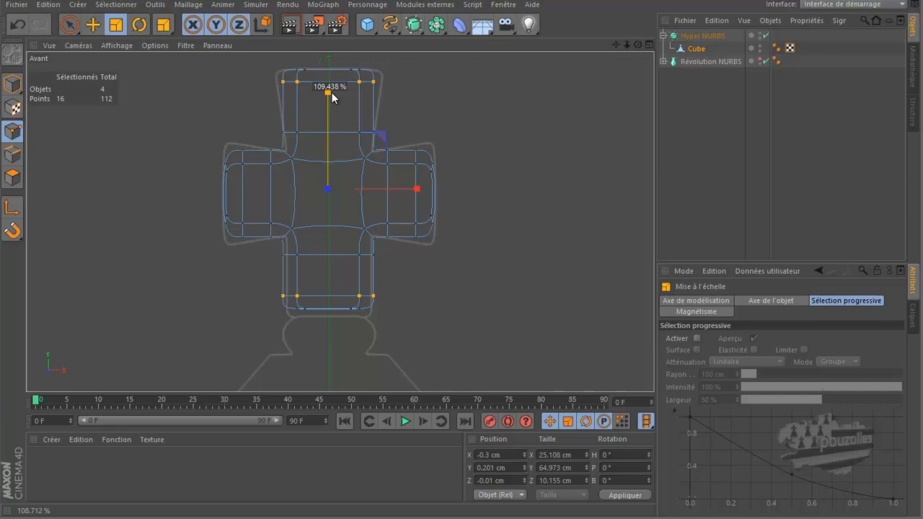
pyautogui.moveTo(331, 92); pyautogui.dragTo(333, 93)
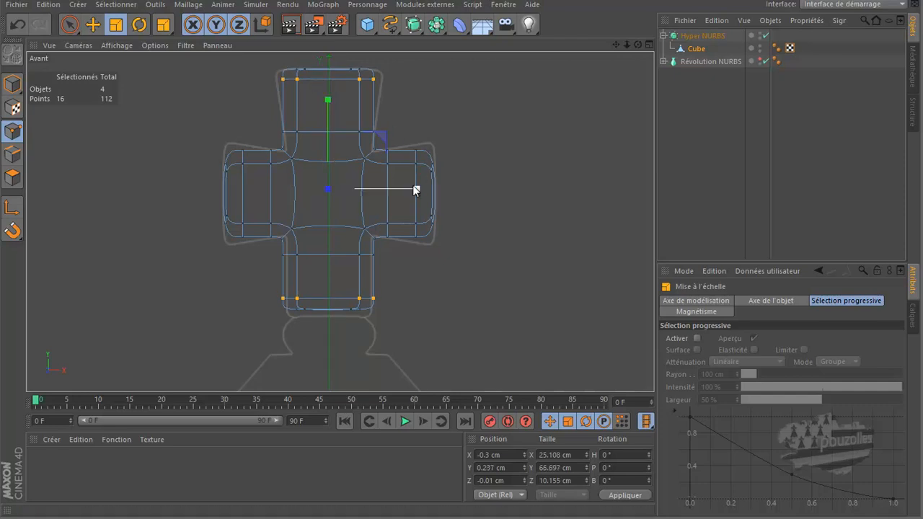
pyautogui.moveTo(417, 190); pyautogui.dragTo(437, 194)
pyautogui.click(16, 25)
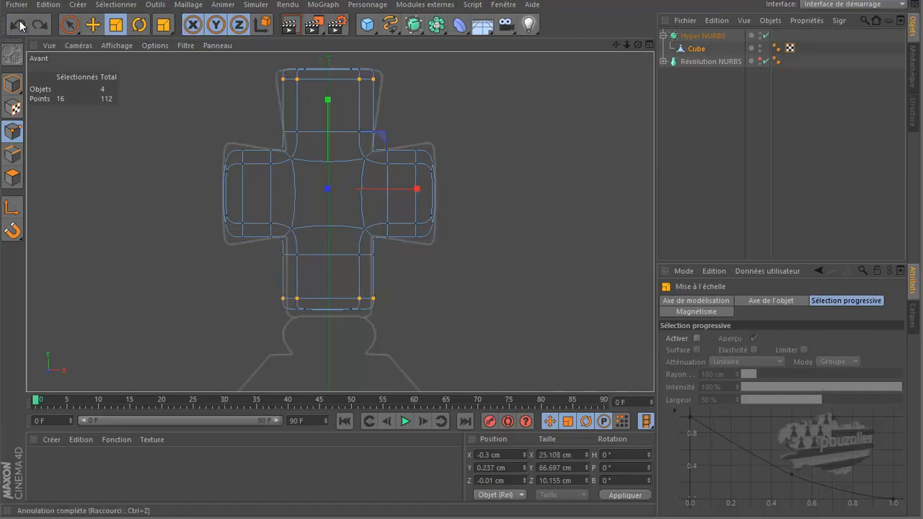
# Deselect the lower arm's points and scale the upper arm's outer loop horizontally to about 32.5 cm wide.
pyautogui.click(69, 25)
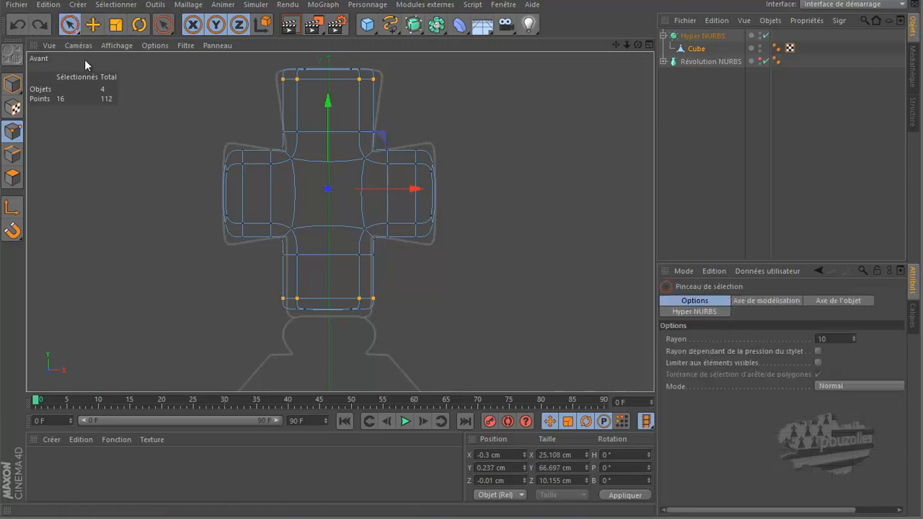
pyautogui.keyDown('ctrl'); pyautogui.moveTo(251, 307); pyautogui.dragTo(409, 307); pyautogui.keyUp('ctrl')
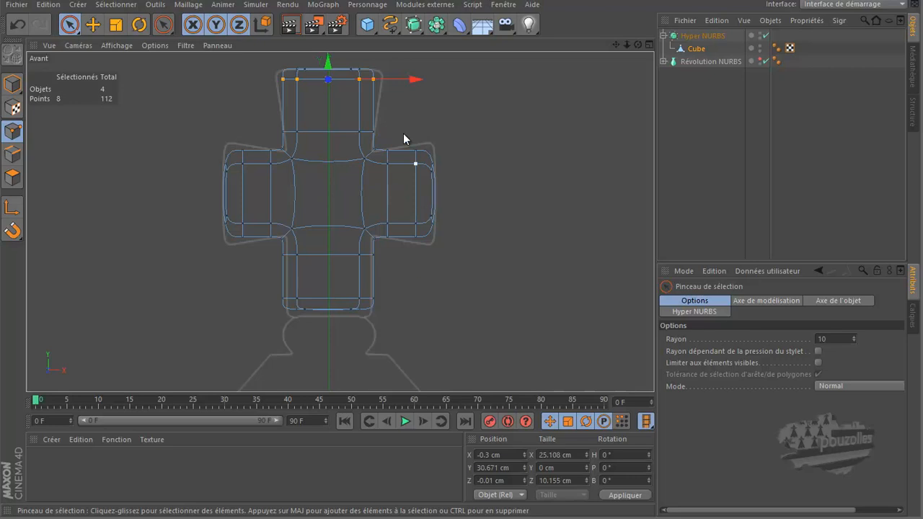
pyautogui.click(111, 31)
pyautogui.moveTo(414, 81); pyautogui.dragTo(441, 90)
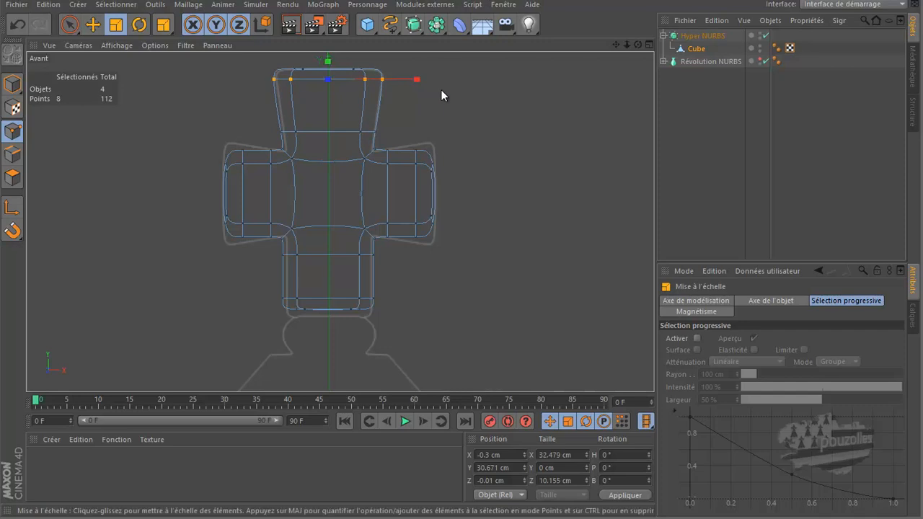
# Select the outer point loops of both side arms and scale them to about 57.1 cm in X and 29.9 cm in Y.
pyautogui.press('9')
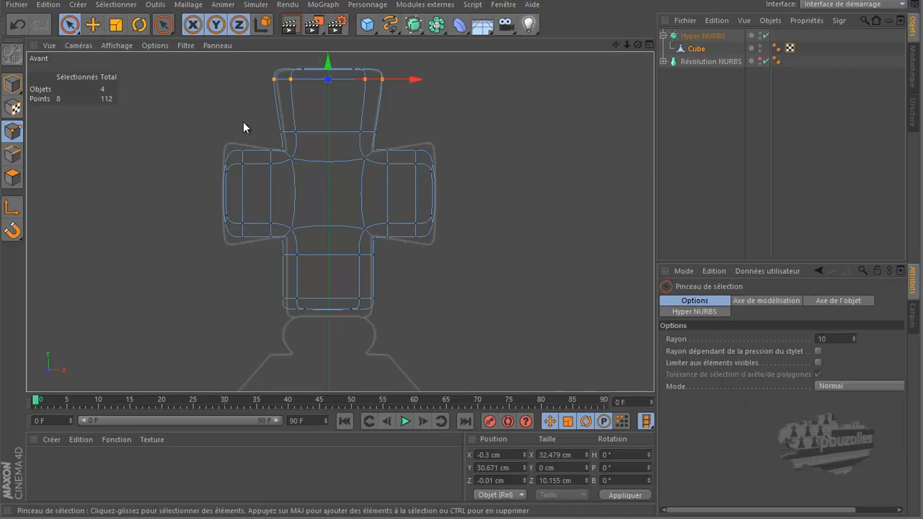
pyautogui.moveTo(243, 127); pyautogui.dragTo(245, 256)
pyautogui.moveTo(443, 301)
pyautogui.keyDown('shift'); pyautogui.mouseDown()
pyautogui.moveTo(416, 243)
pyautogui.moveTo(418, 138)
pyautogui.moveTo(446, 99)
pyautogui.mouseUp(); pyautogui.keyUp('shift')
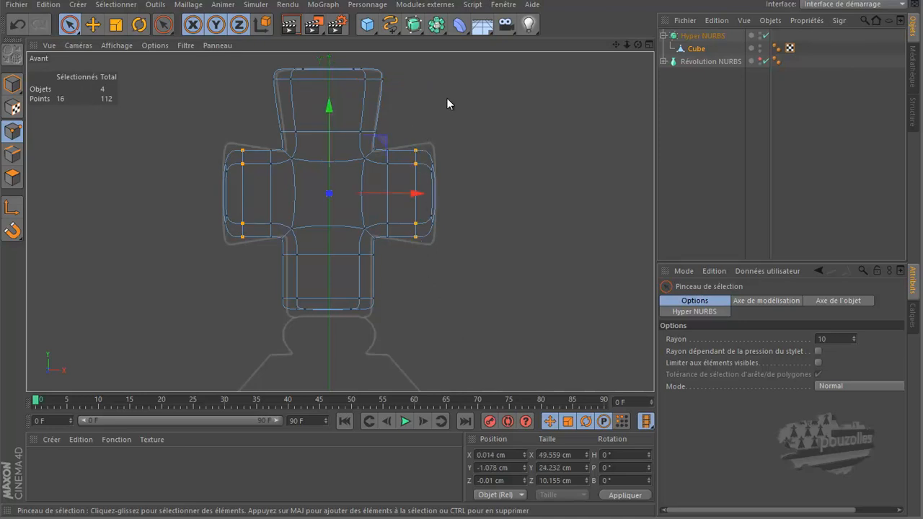
pyautogui.click(113, 25)
pyautogui.moveTo(418, 193); pyautogui.dragTo(431, 195)
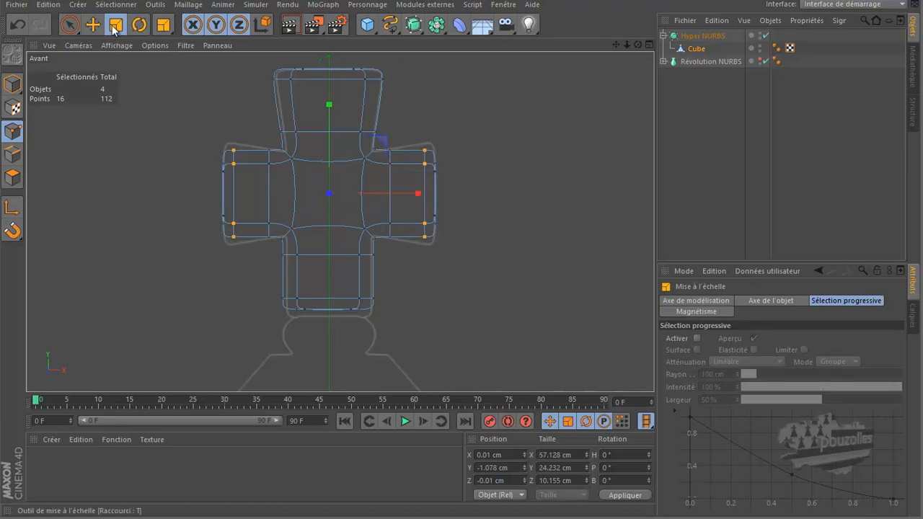
pyautogui.moveTo(327, 105); pyautogui.dragTo(330, 87)
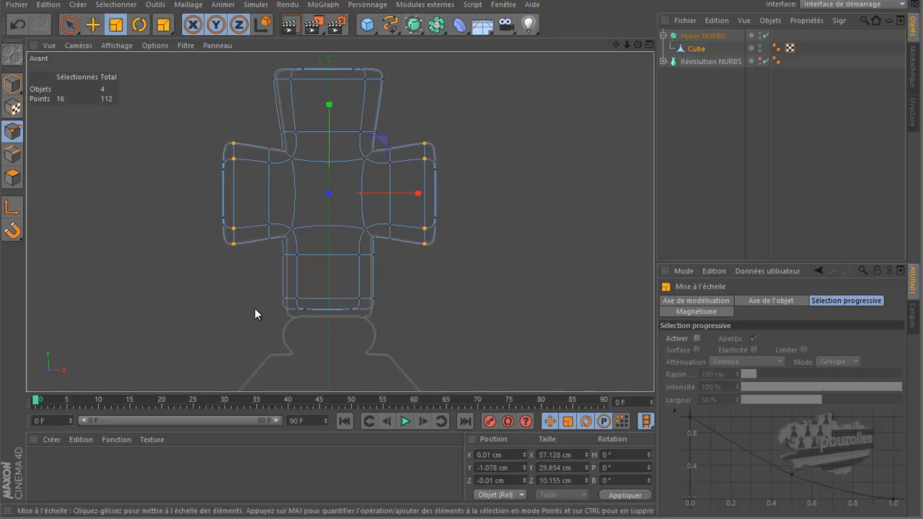
# Move the whole cross object down to a Y position of about 201.2 cm, onto the king's traced neck.
pyautogui.click(13, 85)
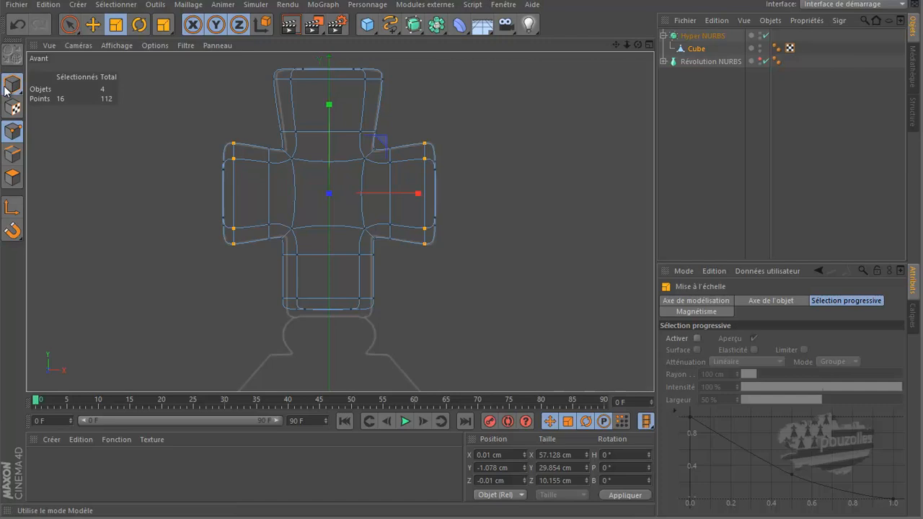
pyautogui.click(92, 25)
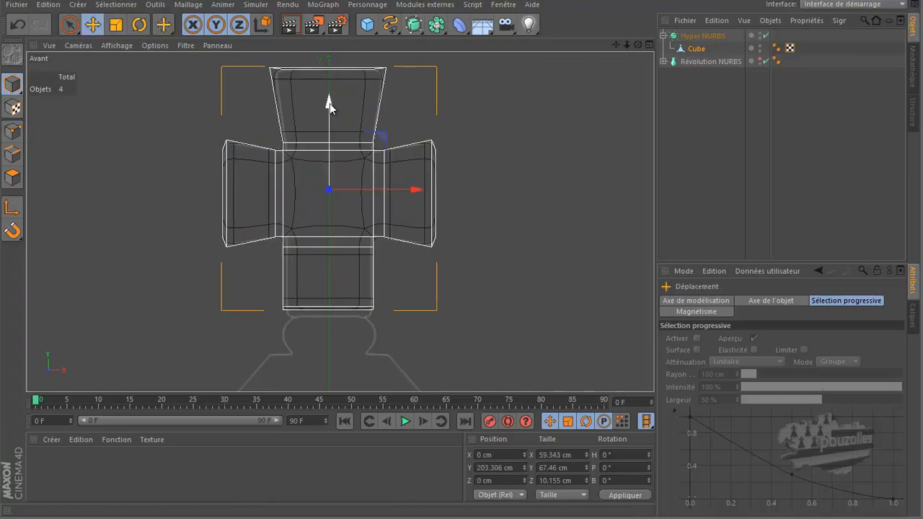
pyautogui.moveTo(328, 105); pyautogui.dragTo(329, 115)
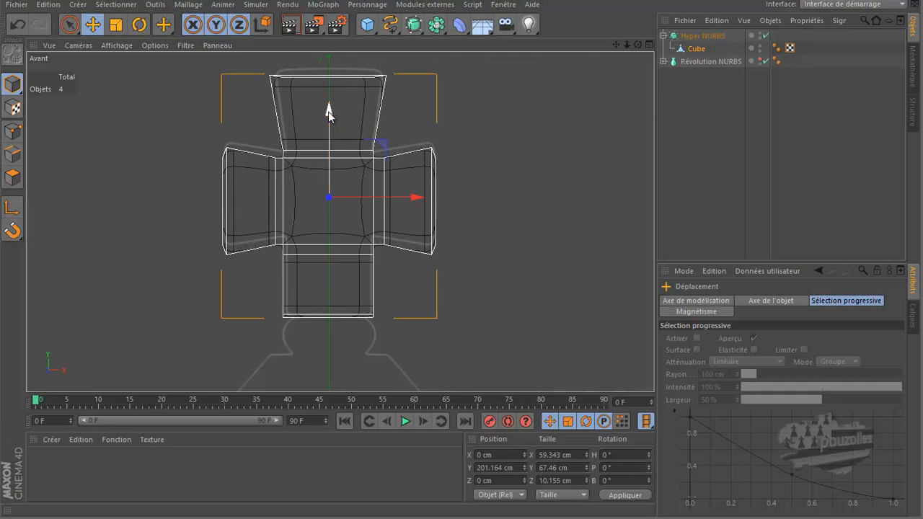
# Show the Révolution NURBS body again in the viewport and render the perspective view of the whole king.
pyautogui.middleClick(106, 227)
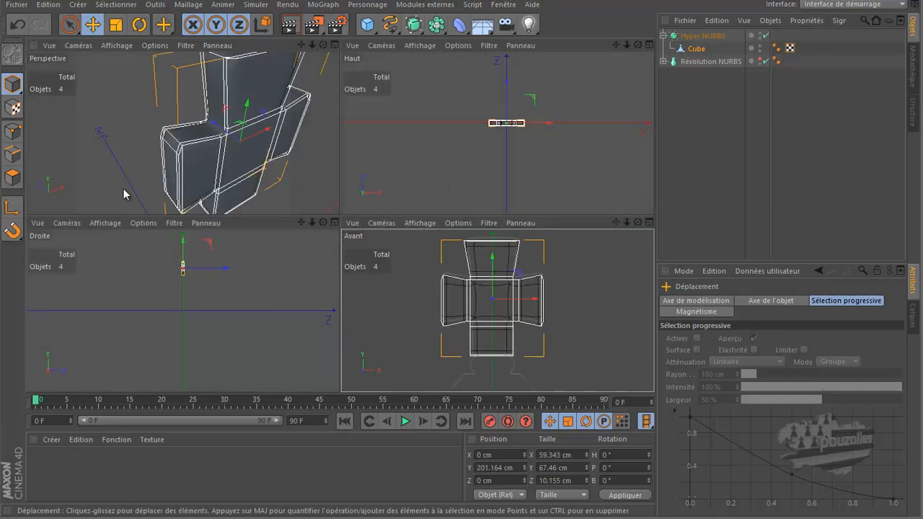
pyautogui.middleClick(123, 188)
pyautogui.scroll(-7, 127, 179)
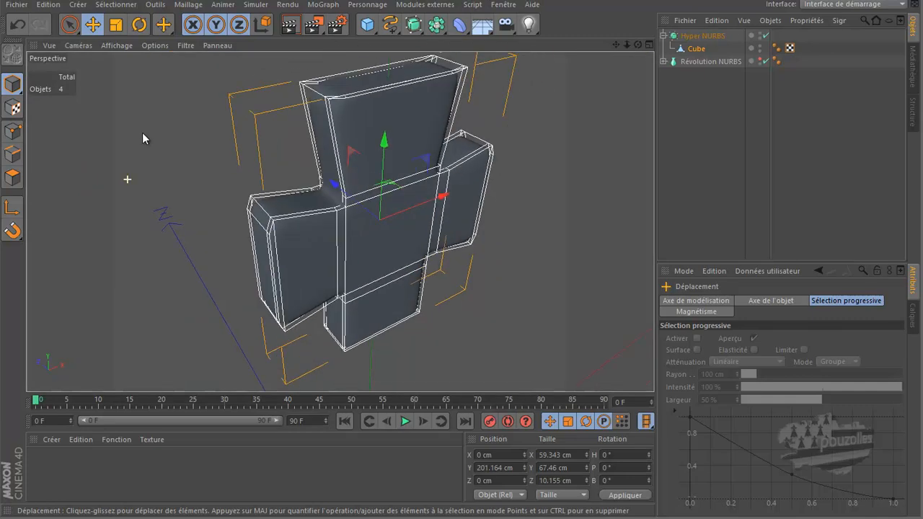
pyautogui.click(759, 59)
pyautogui.scroll(-3, 461, 195)
pyautogui.keyDown('alt'); pyautogui.moveTo(461, 195); pyautogui.dragTo(209, 67); pyautogui.keyUp('alt')
pyautogui.moveTo(638, 44); pyautogui.dragTo(430, 50)
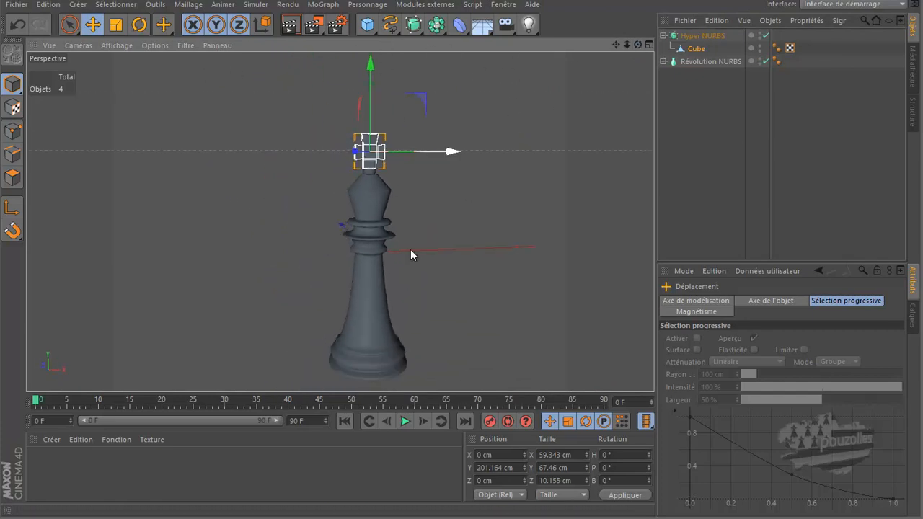
pyautogui.scroll(2, 406, 355)
pyautogui.scroll(2, 406, 361)
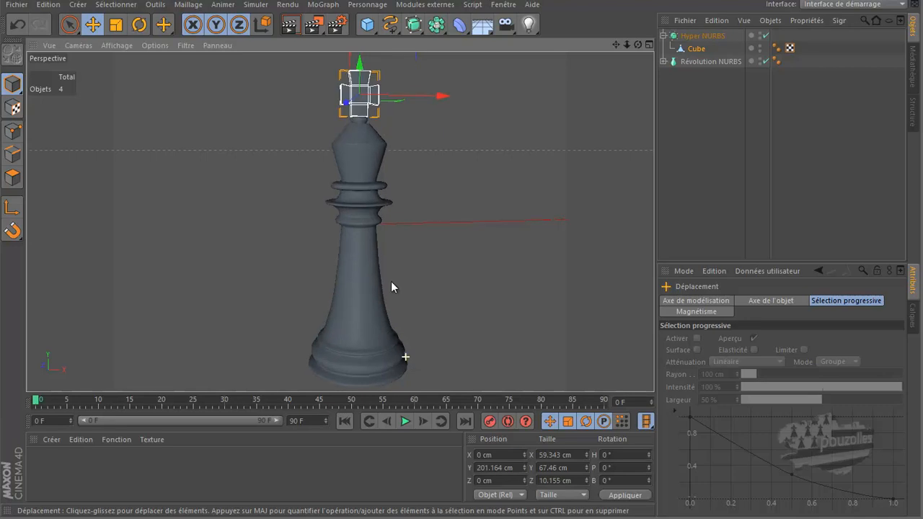
pyautogui.click(289, 23)
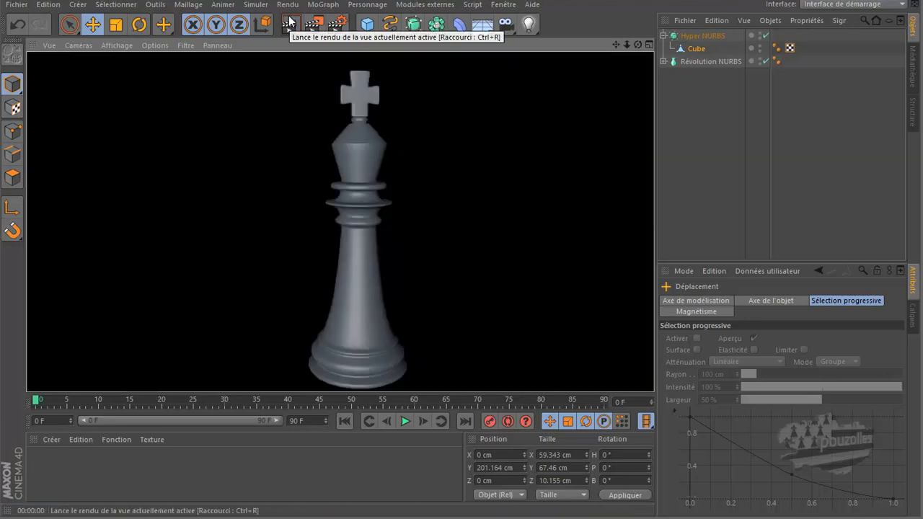